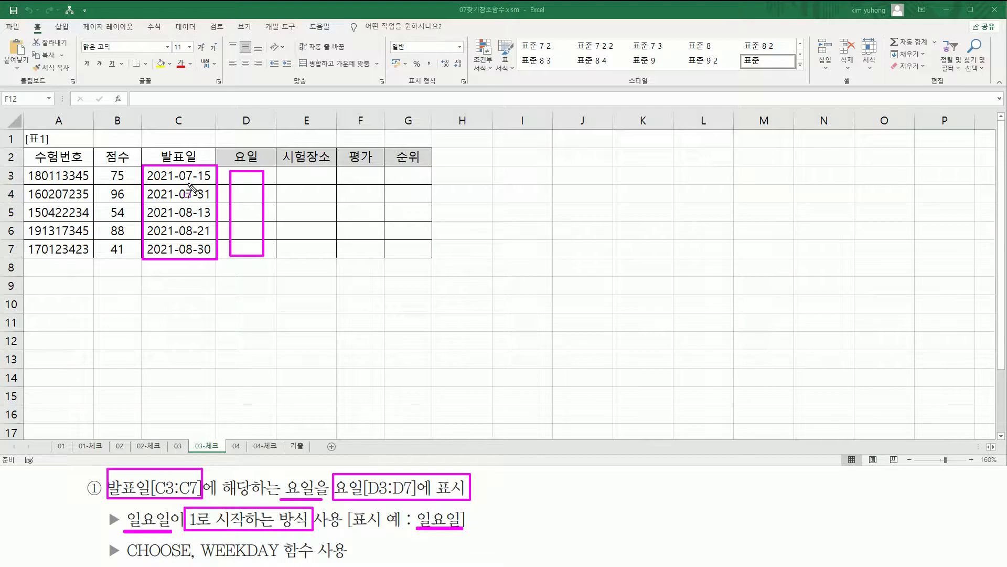
# - Start a WEEKDAY formula in cell D3 with the announcement date in C3 as its serial number
pyautogui.moveTo(201, 560); pyautogui.dragTo(304, 561)
pyautogui.press('Escape')
pyautogui.click(247, 172)
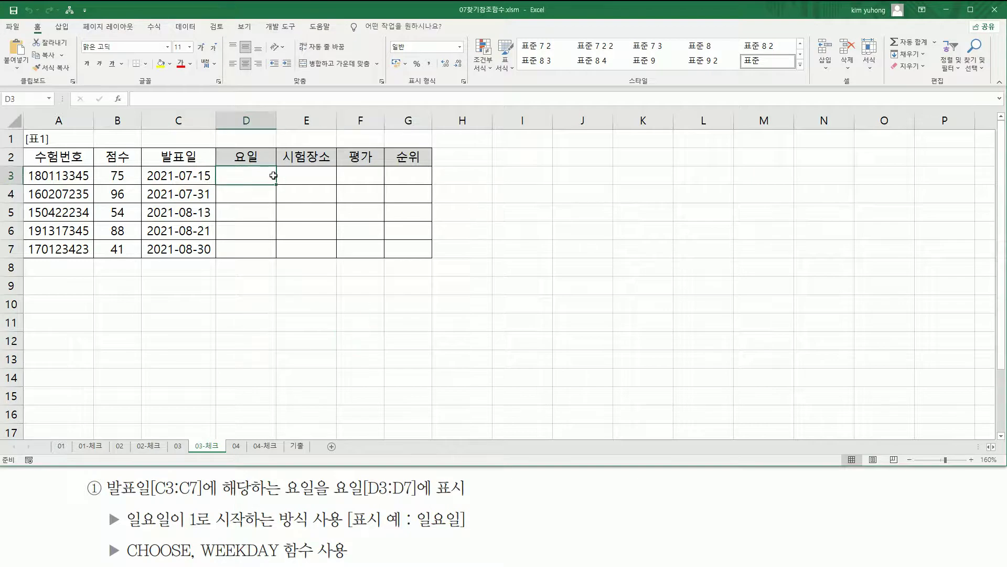
pyautogui.write('=')
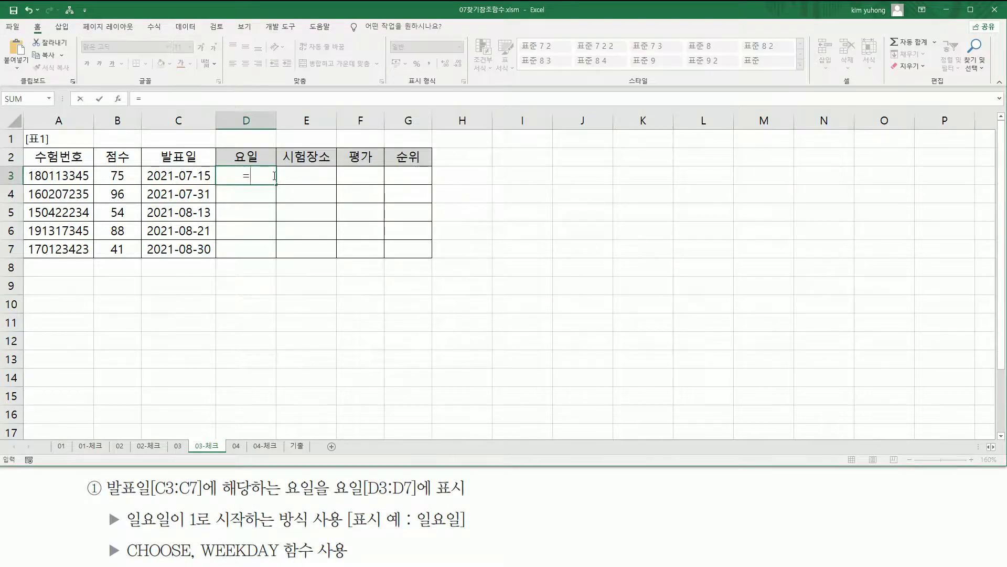
pyautogui.write('week')
pyautogui.press('BackSpace')
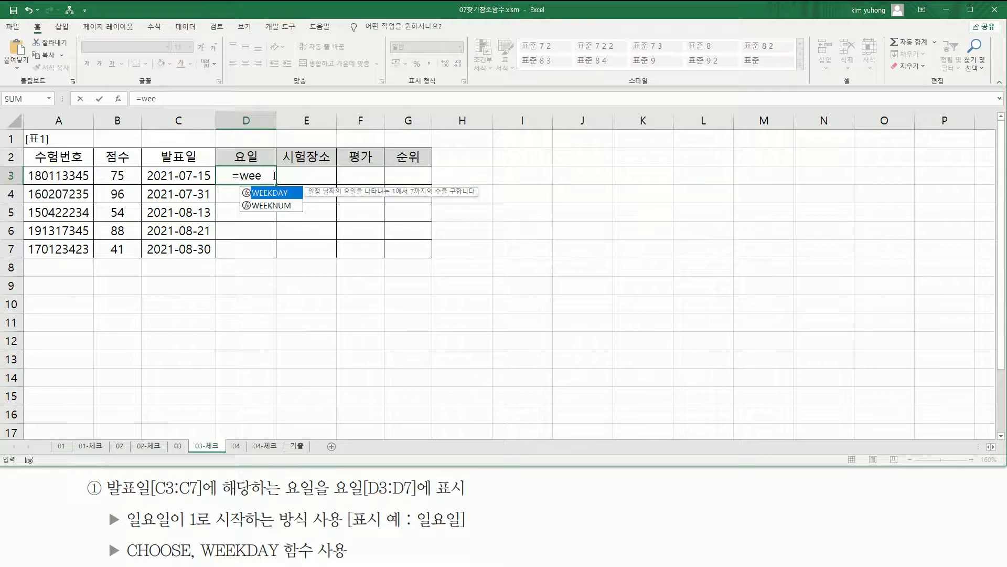
pyautogui.press('Tab')
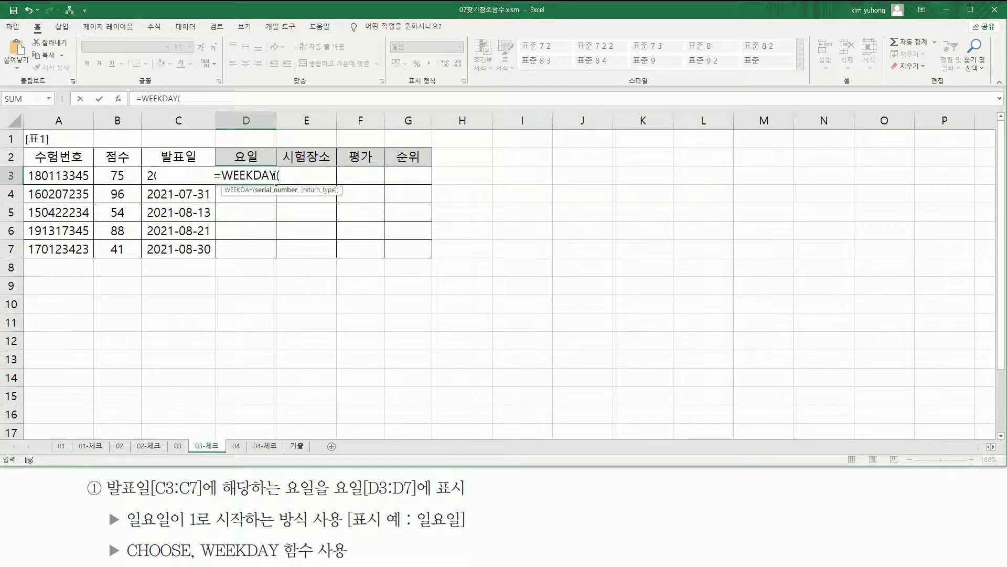
pyautogui.click(149, 176)
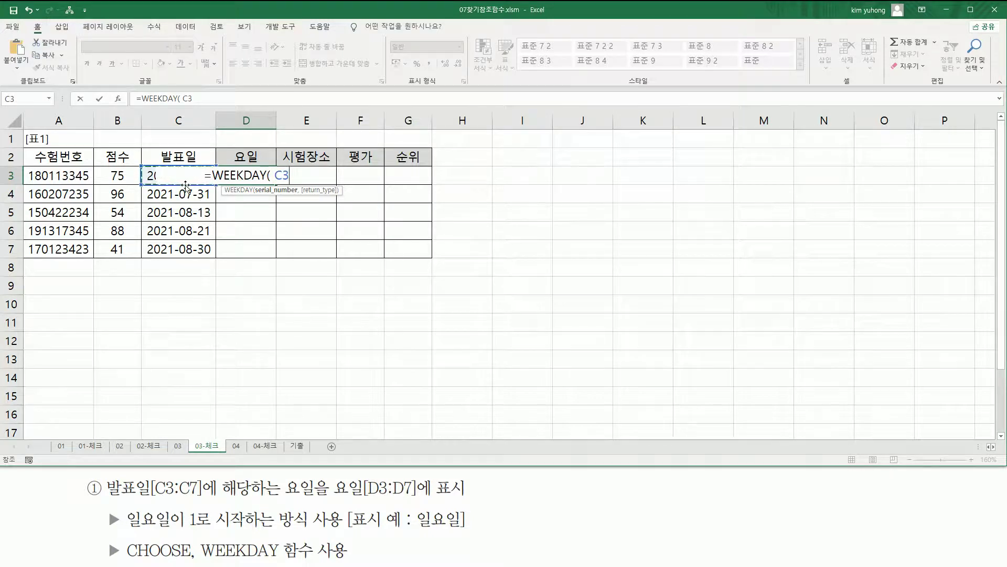
# - Examine WEEKDAY's return_type options to see which one numbers the days starting with Sunday as 1
pyautogui.write(',')
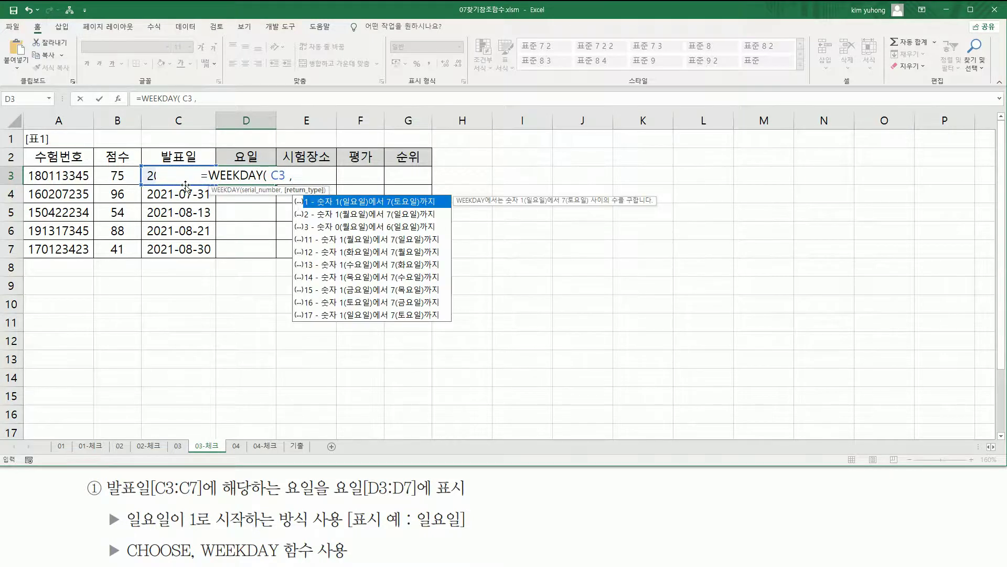
pyautogui.press('Escape')
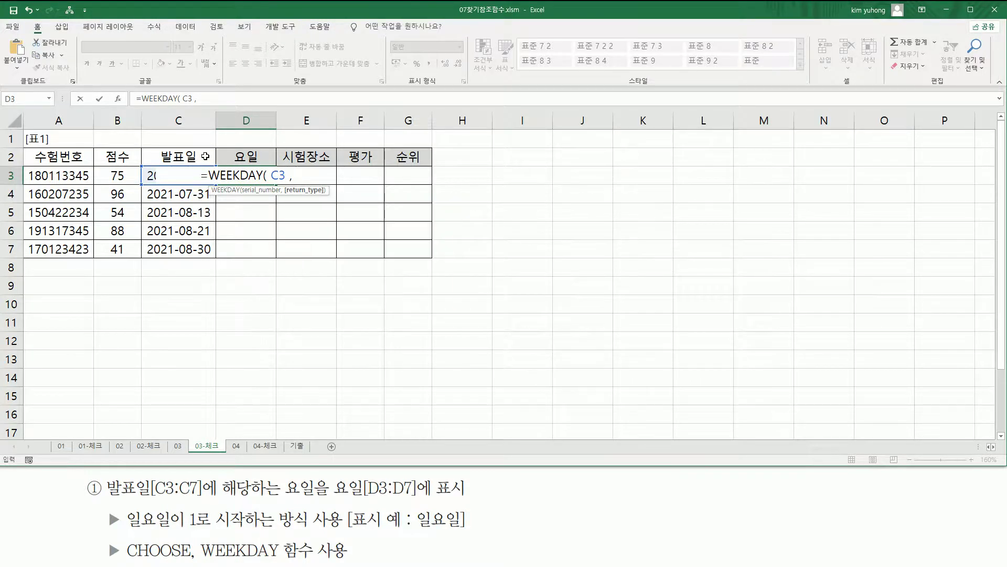
pyautogui.press('BackSpace')
pyautogui.write(',')
pyautogui.moveTo(126, 527)
pyautogui.mouseDown()
pyautogui.moveTo(248, 528)
pyautogui.moveTo(311, 508)
pyautogui.mouseUp()
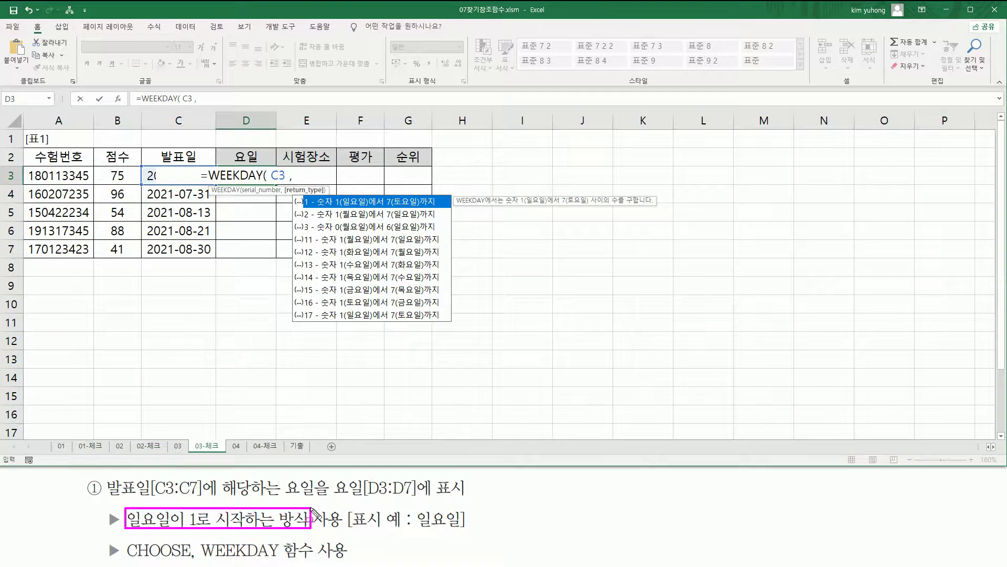
pyautogui.moveTo(334, 207); pyautogui.dragTo(367, 208)
pyautogui.moveTo(303, 196); pyautogui.dragTo(313, 209)
pyautogui.press('Escape')
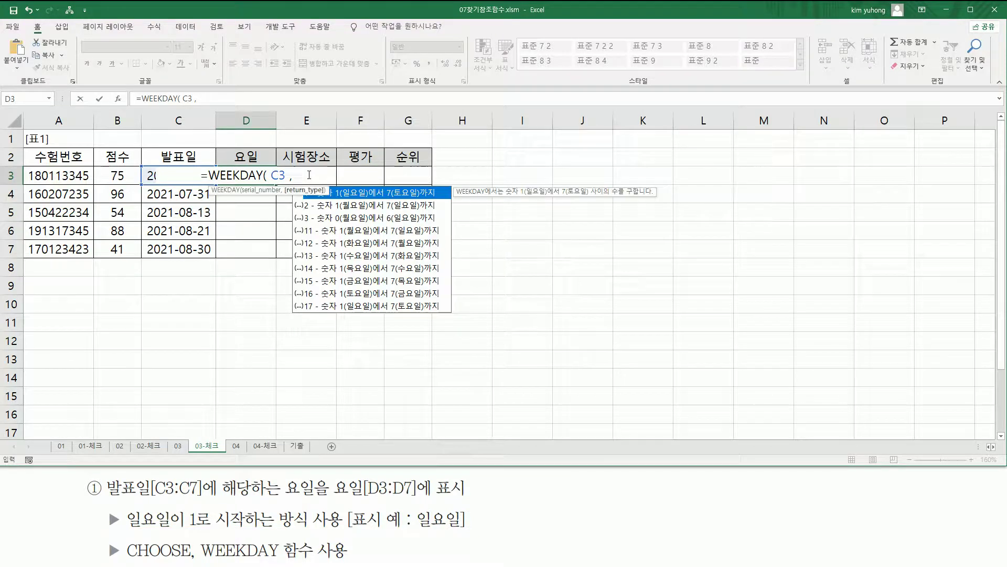
pyautogui.press('BackSpace')
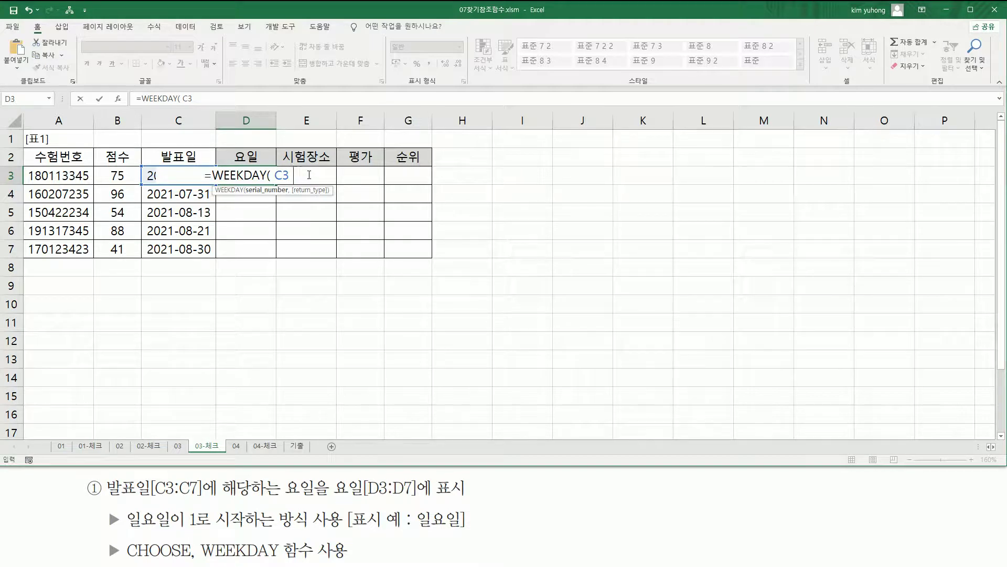
# - Complete D3 as =WEEKDAY( C3 ) without a return type and fill the formula down to D7
pyautogui.write(')')
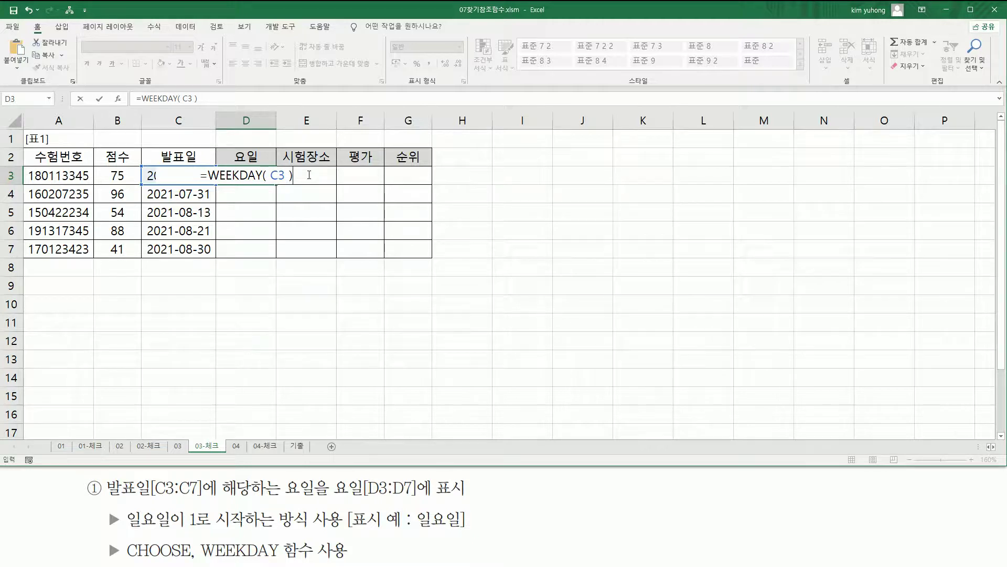
pyautogui.press('Return')
pyautogui.click(237, 178)
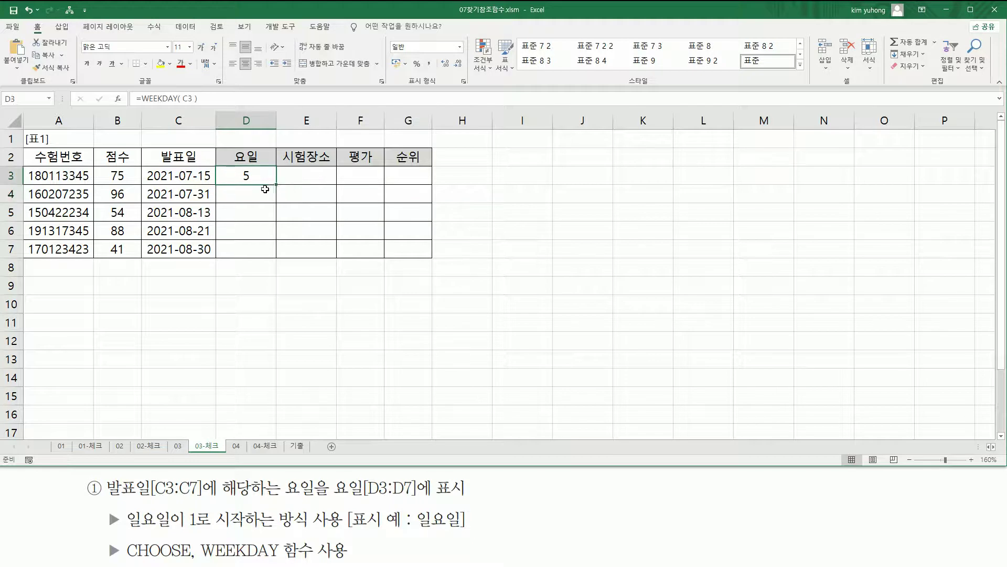
pyautogui.moveTo(275, 185); pyautogui.dragTo(273, 259)
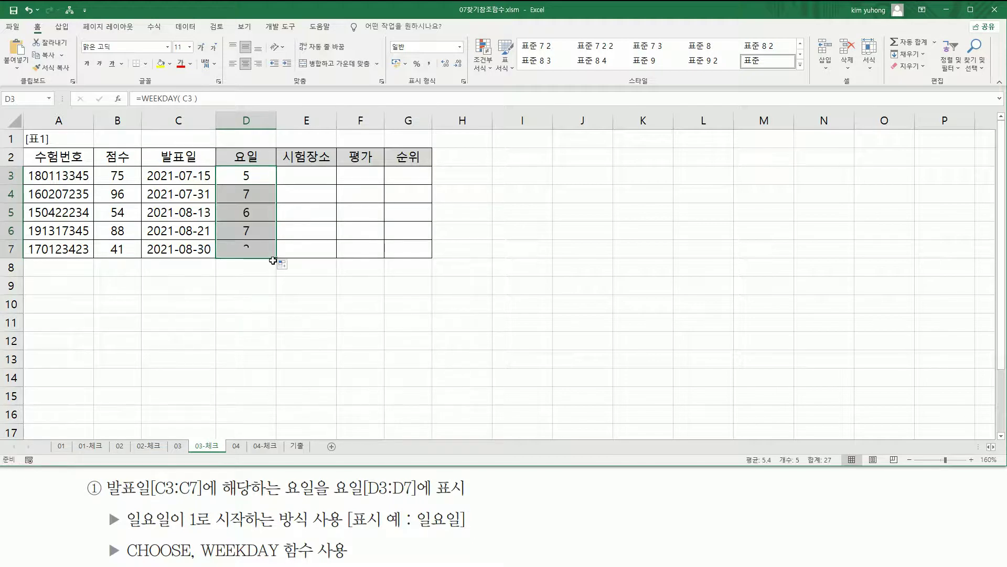
# - Wrap the WEEKDAY( C3 ) expression in D3 in a CHOOSE function, using it as the index number
pyautogui.click(253, 173)
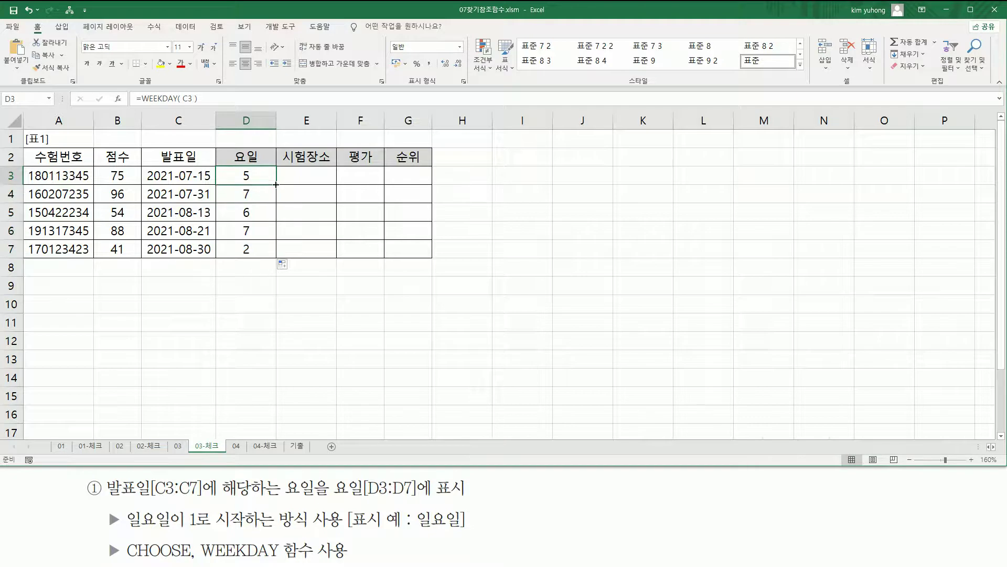
pyautogui.doubleClick(245, 179)
pyautogui.moveTo(209, 175); pyautogui.dragTo(362, 176)
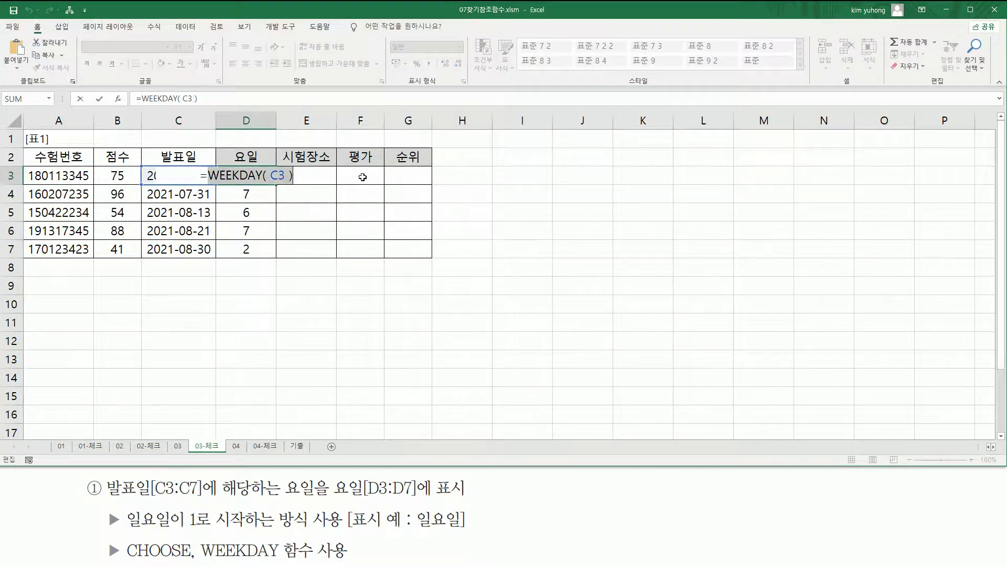
pyautogui.hotkey('ctrl', 'x')
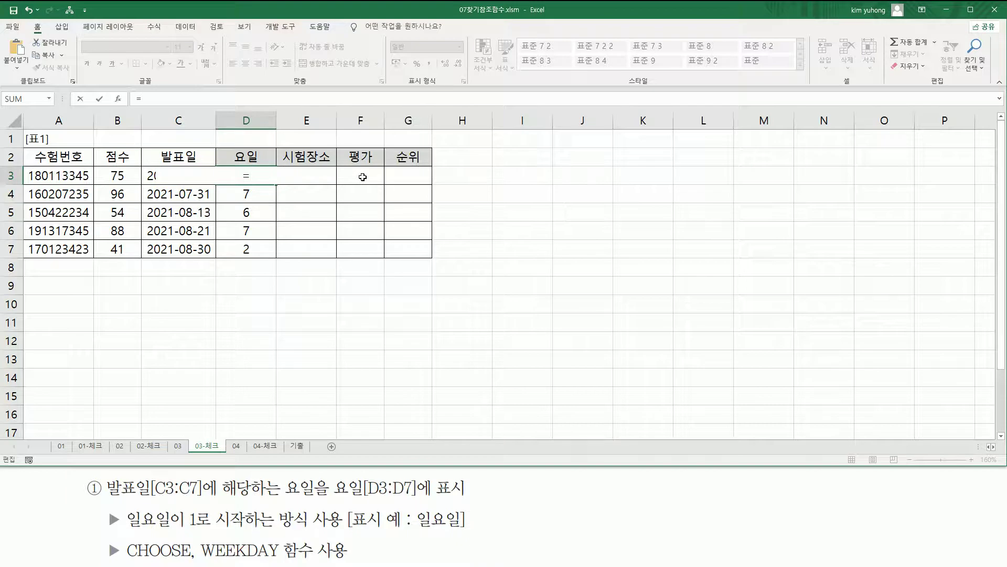
pyautogui.write('CHOOSE(')
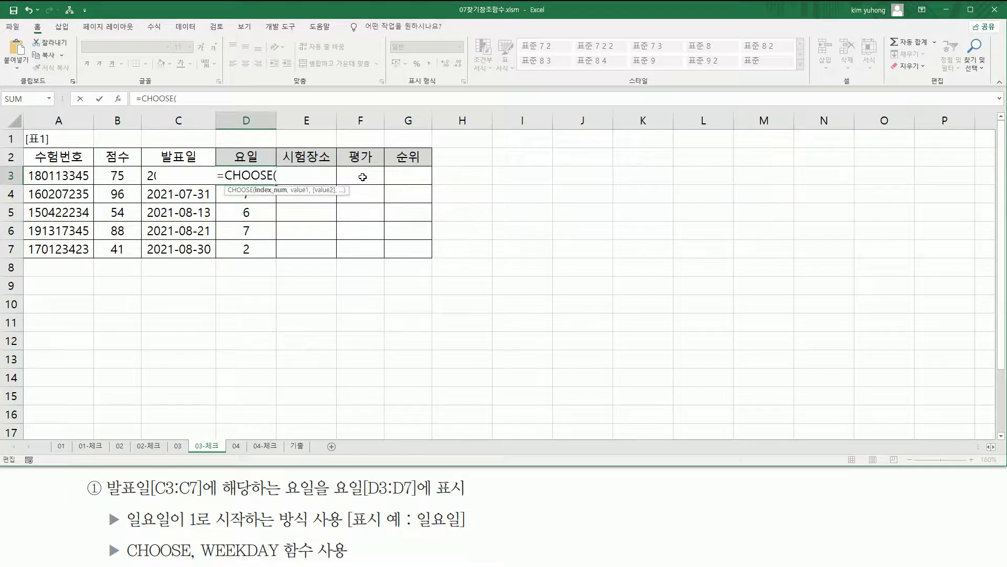
pyautogui.hotkey('ctrl', 'v')
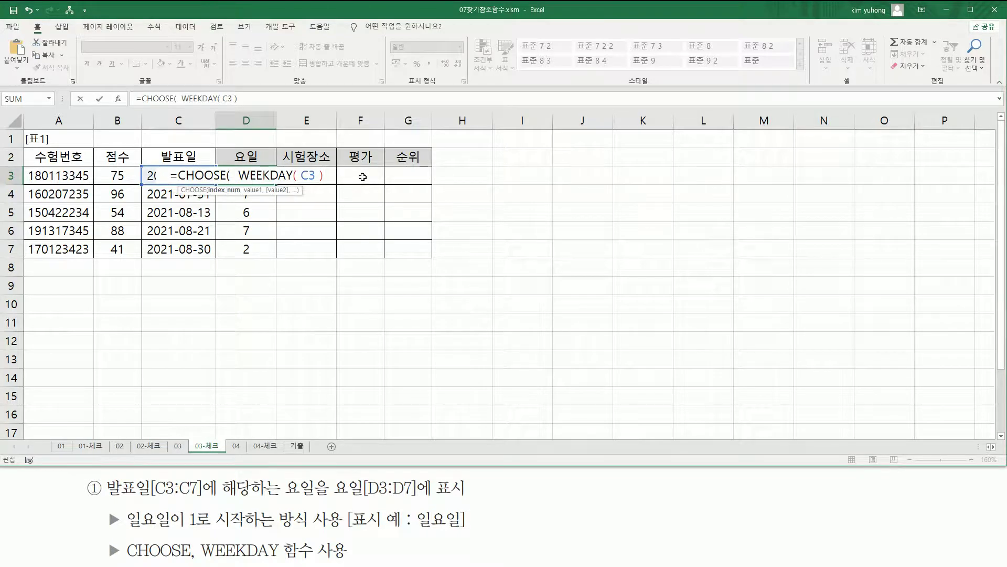
# - Add "일요일", "월요일" and "화요일" as the first three values of the CHOOSE function in D3
pyautogui.write(', "')
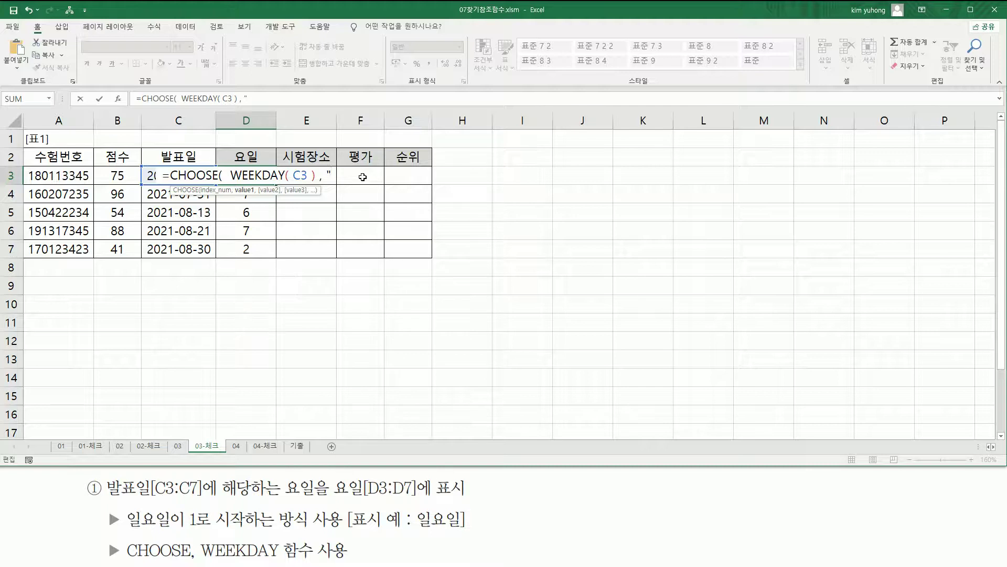
pyautogui.write('일')
pyautogui.write('요일"')
pyautogui.write(' ,"')
pyautogui.write('월요이')
pyautogui.write('", "')
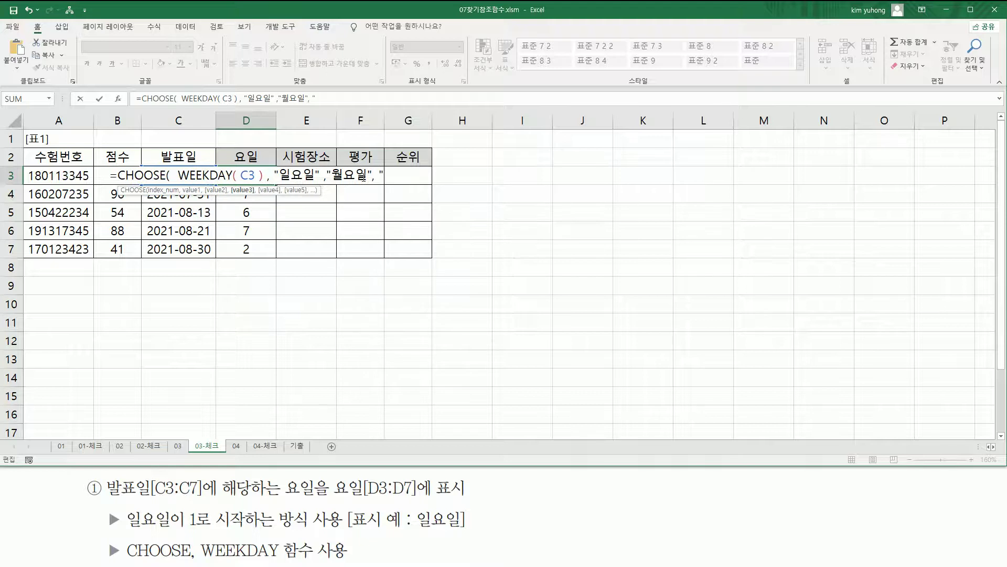
pyautogui.write('화요일')
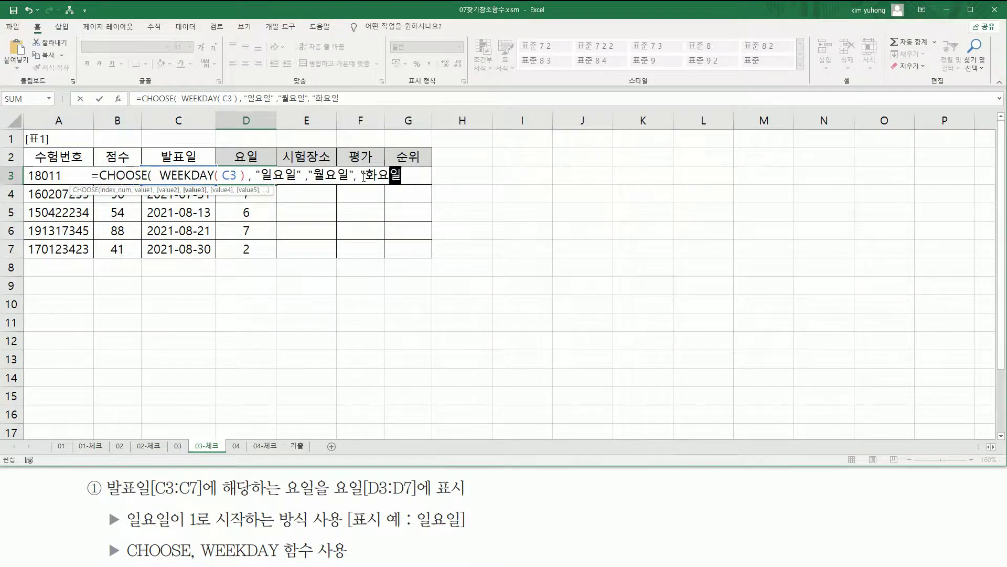
pyautogui.write('",')
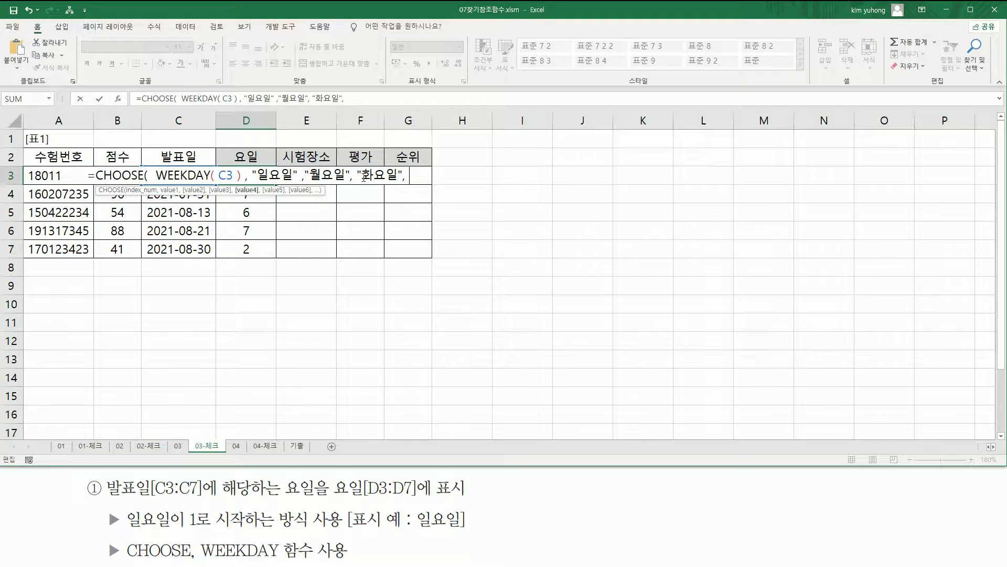
# - Add "수요일", "목요일", "금요일" and "토요일" as the remaining CHOOSE values and close the function's parenthesis
pyautogui.write(' "수요일')
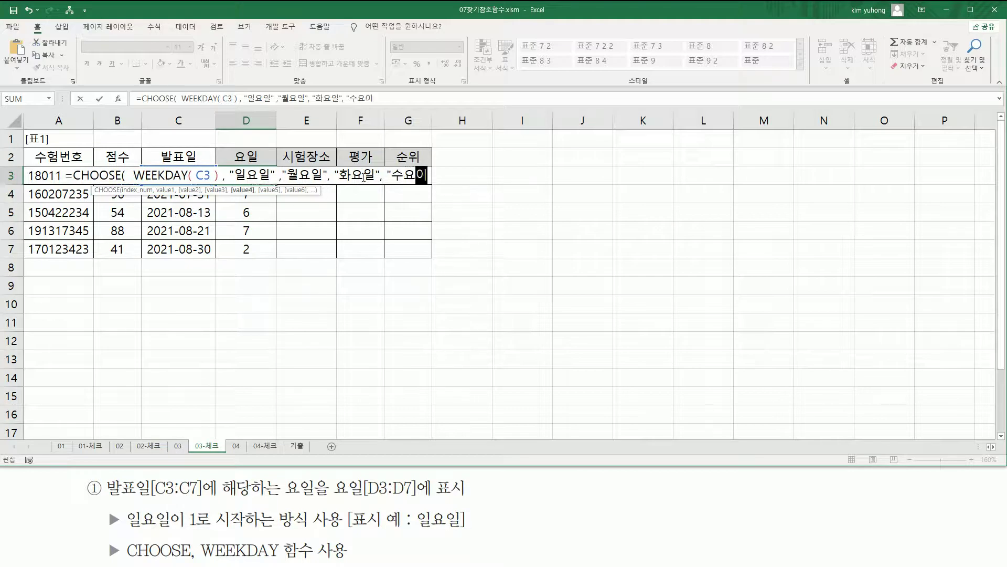
pyautogui.write('", "')
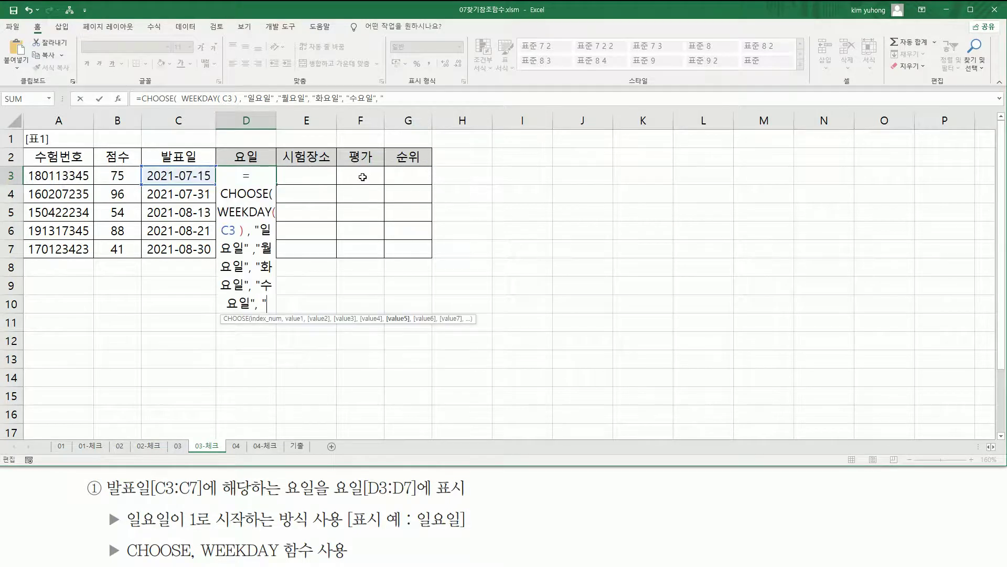
pyautogui.write('목요')
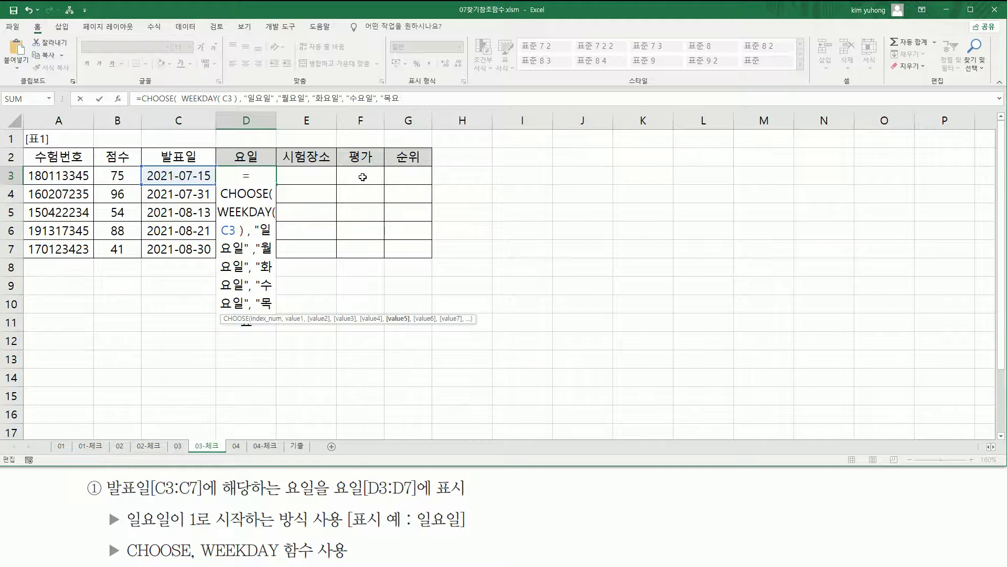
pyautogui.write('일", "')
pyautogui.write('금요일')
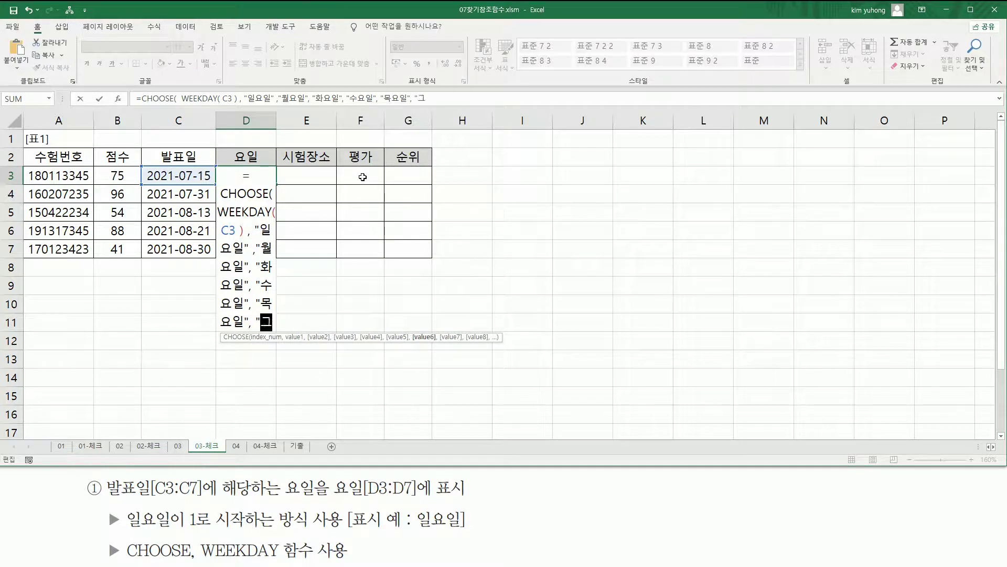
pyautogui.write('", ')
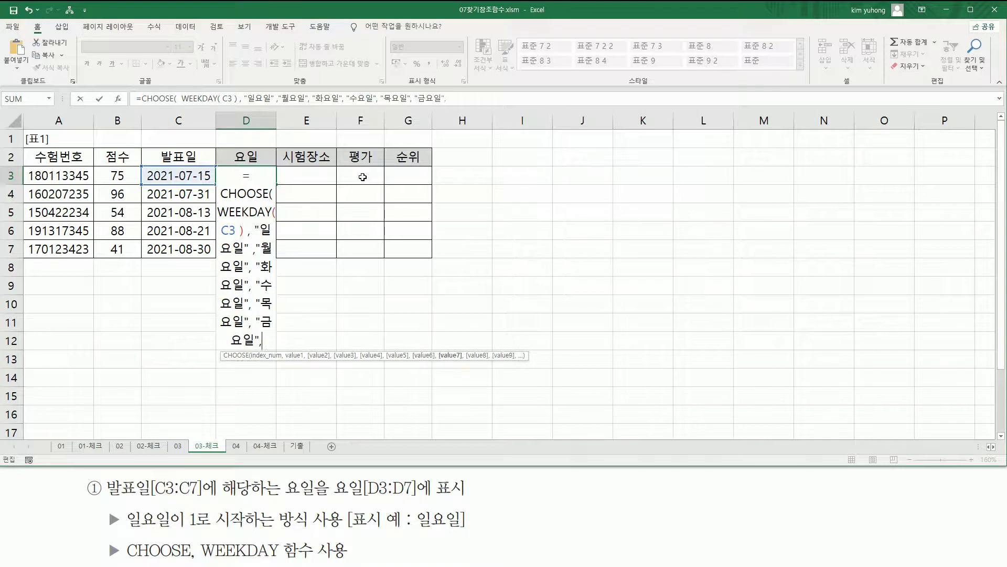
pyautogui.write('"토')
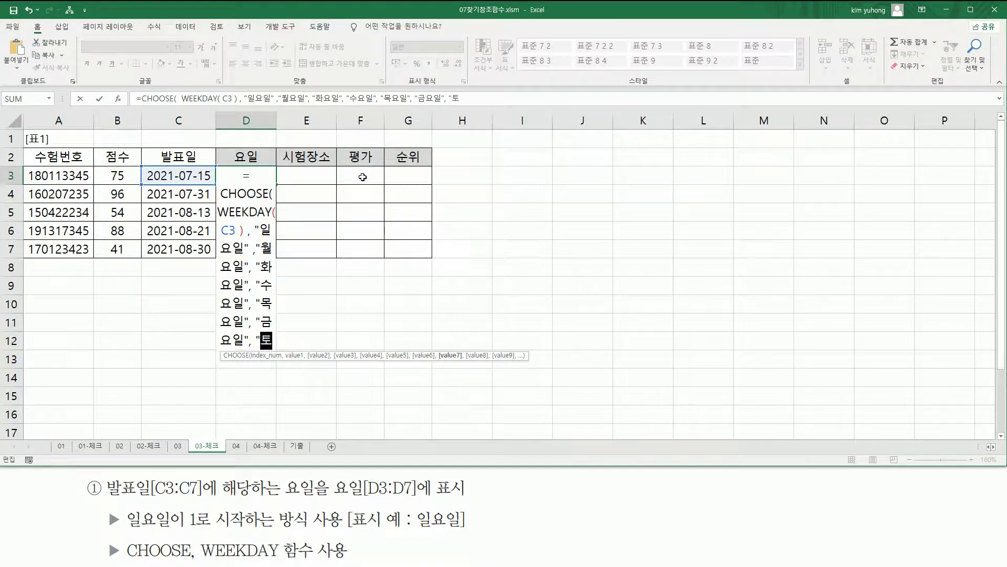
pyautogui.write('요일"')
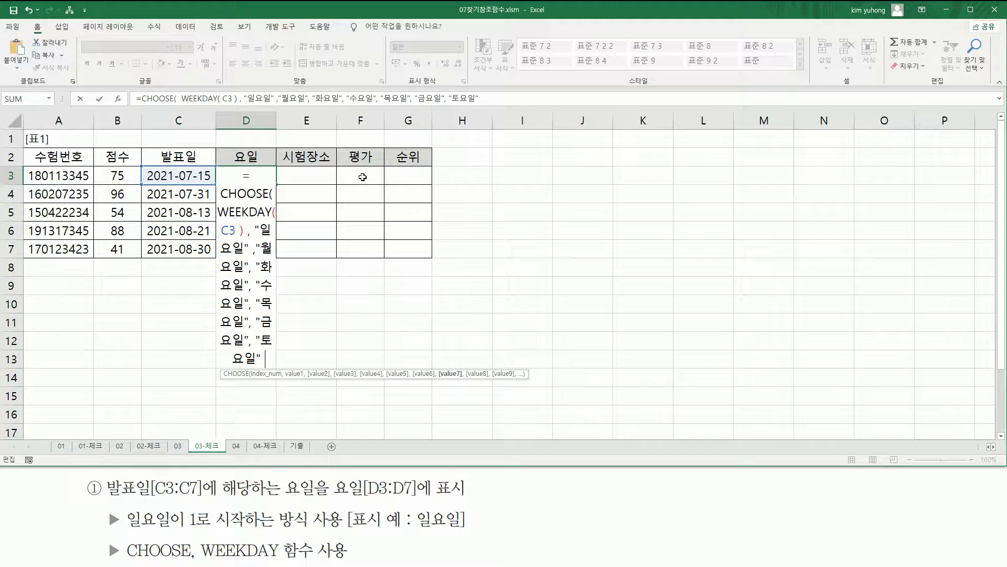
pyautogui.write(' )')
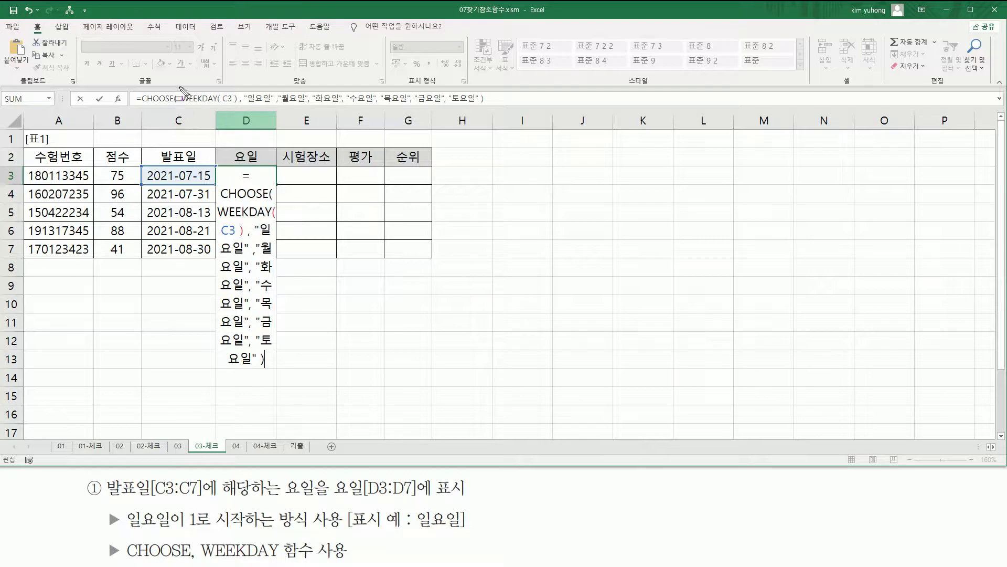
# - Commit the CHOOSE formula in D3 and fill it down through D7
pyautogui.moveTo(144, 105); pyautogui.dragTo(236, 108)
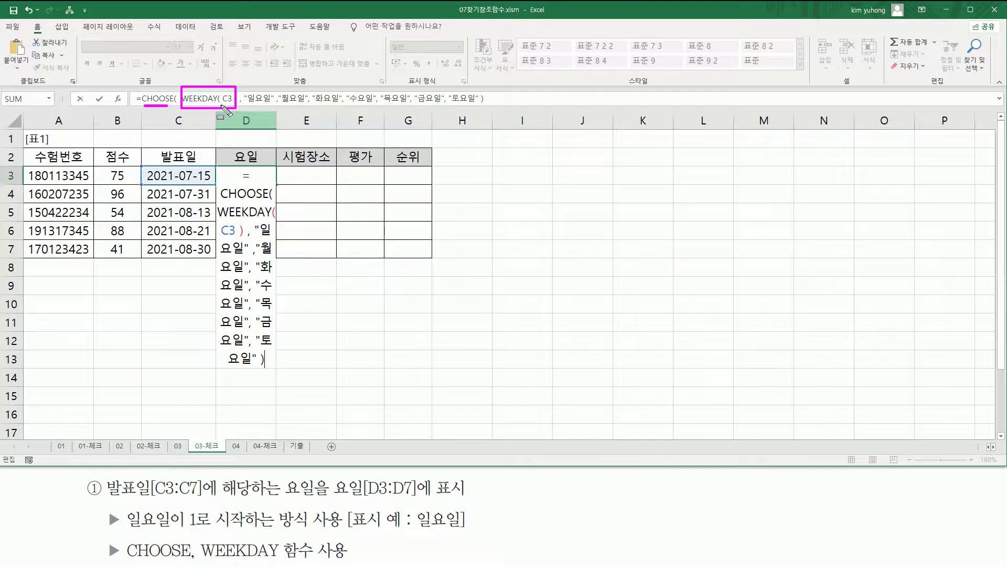
pyautogui.moveTo(244, 105); pyautogui.dragTo(471, 105)
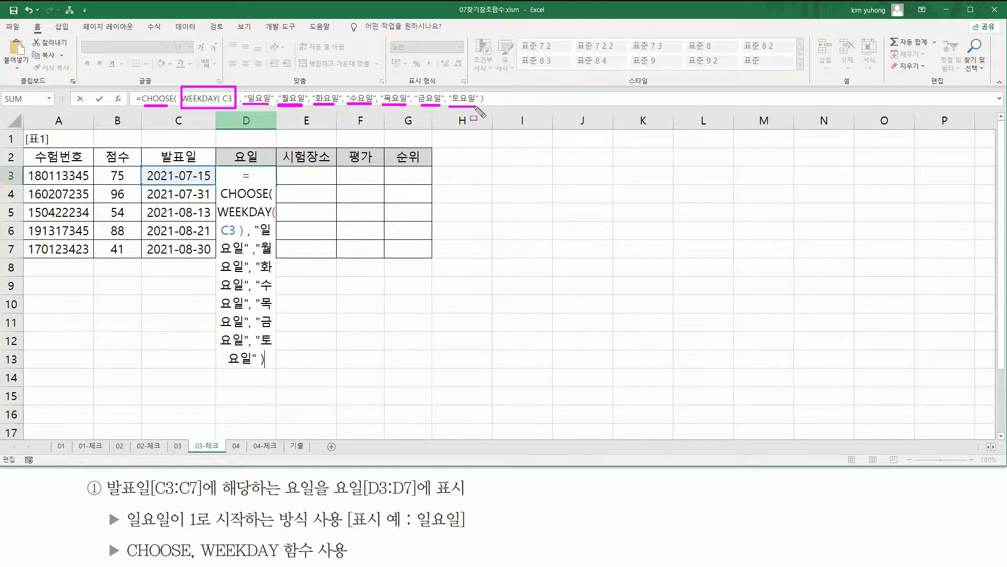
pyautogui.press('Escape')
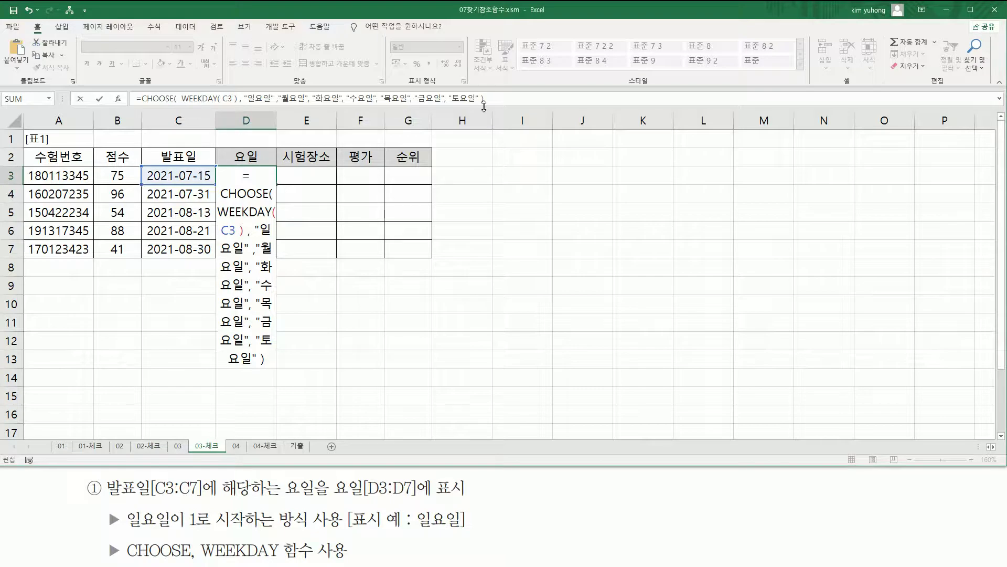
pyautogui.press('Return')
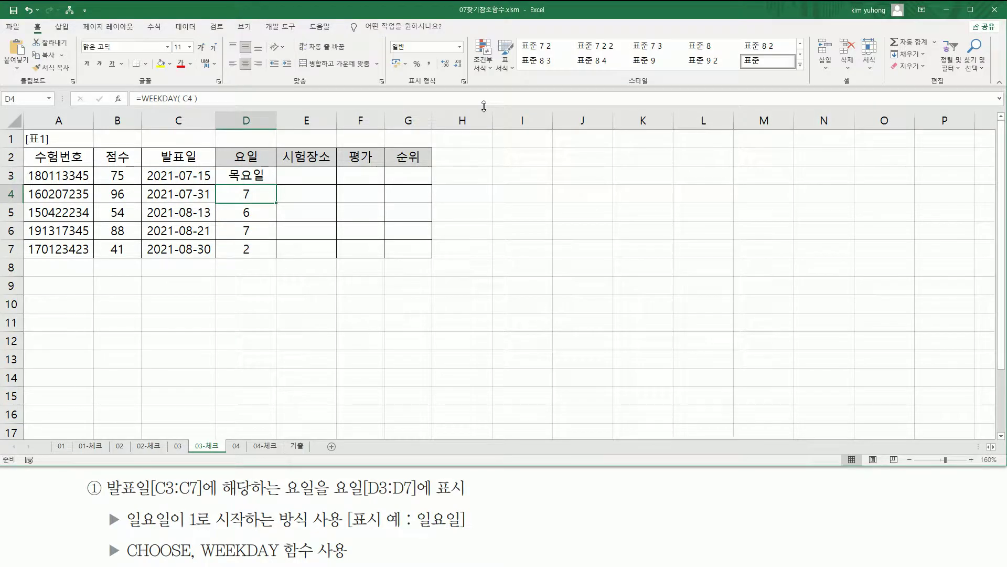
pyautogui.click(262, 176)
pyautogui.moveTo(277, 184); pyautogui.dragTo(276, 257)
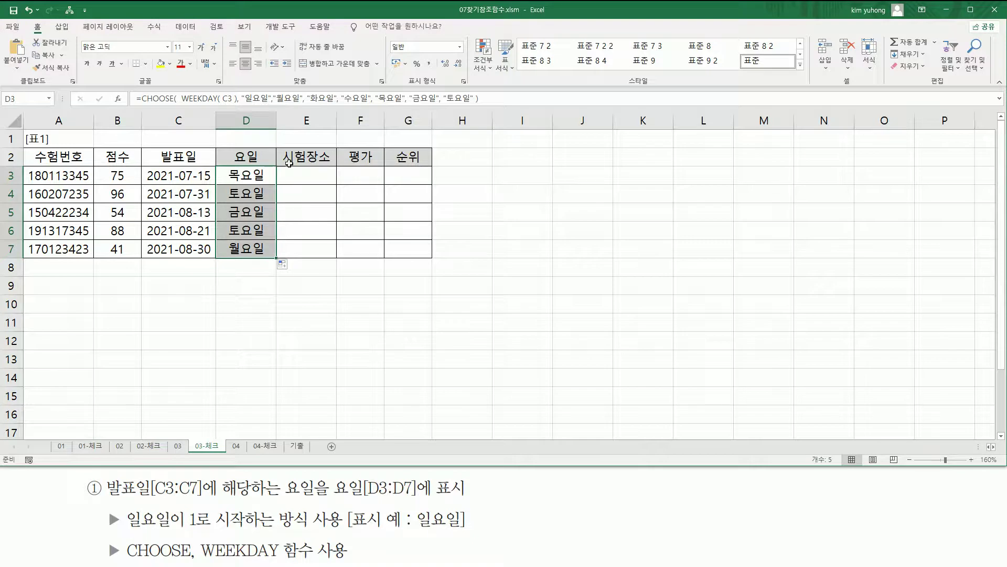
# - Copy the CHOOSE formula from D3 and paste it as plain text into C9
pyautogui.moveTo(506, 100); pyautogui.dragTo(134, 99)
pyautogui.press('Escape')
pyautogui.click(250, 298)
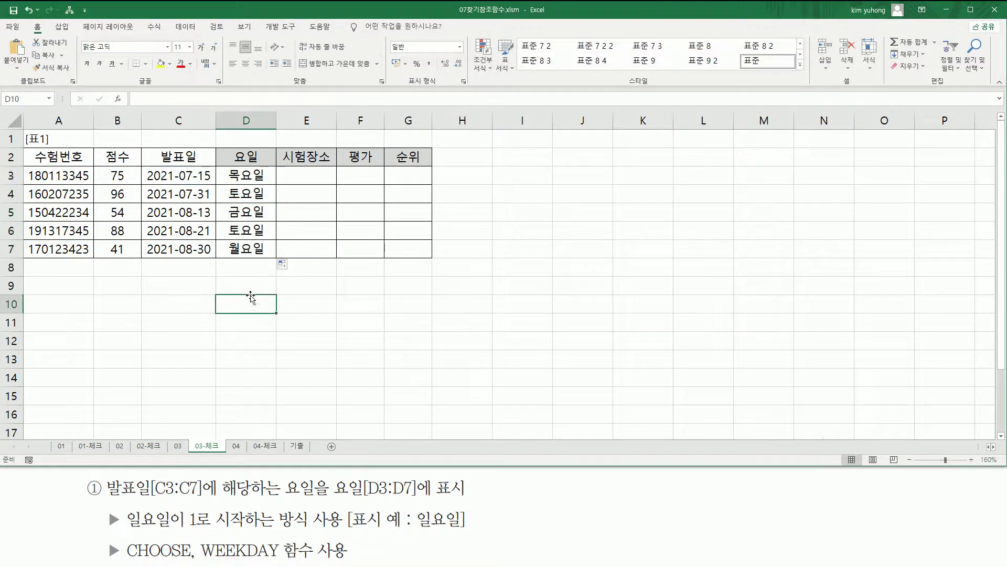
pyautogui.click(152, 291)
pyautogui.write("'")
pyautogui.hotkey('ctrl', 'v')
pyautogui.press('Return')
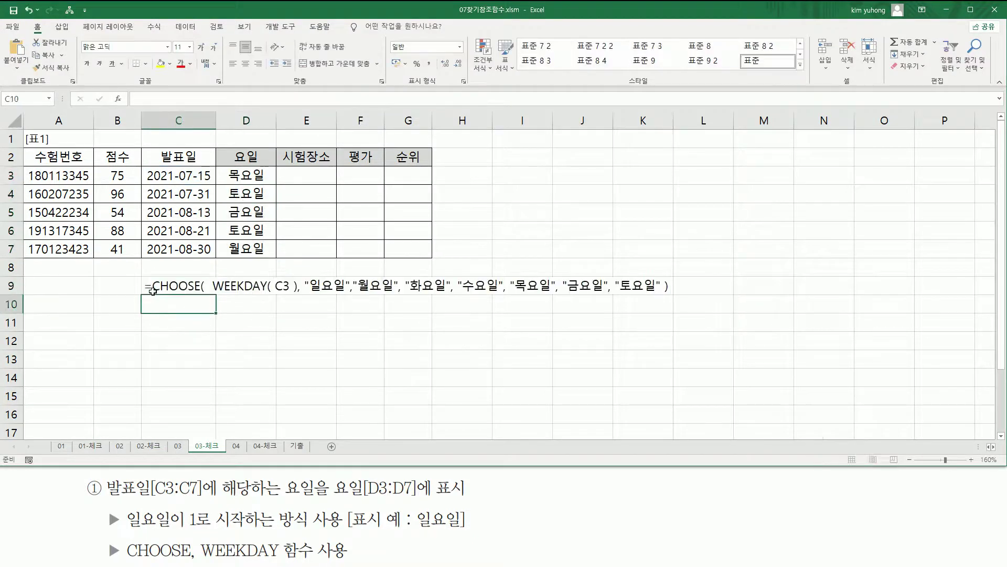
# - Color the formula text in C9 red
pyautogui.click(153, 286)
pyautogui.click(180, 63)
pyautogui.click(306, 378)
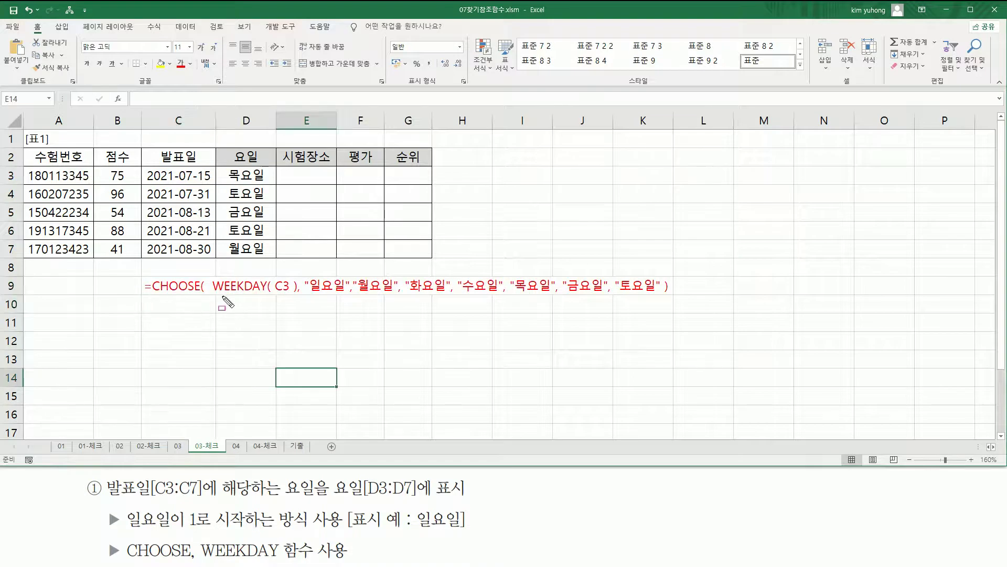
pyautogui.moveTo(208, 295)
pyautogui.mouseDown()
pyautogui.moveTo(283, 298)
pyautogui.moveTo(300, 273)
pyautogui.mouseUp()
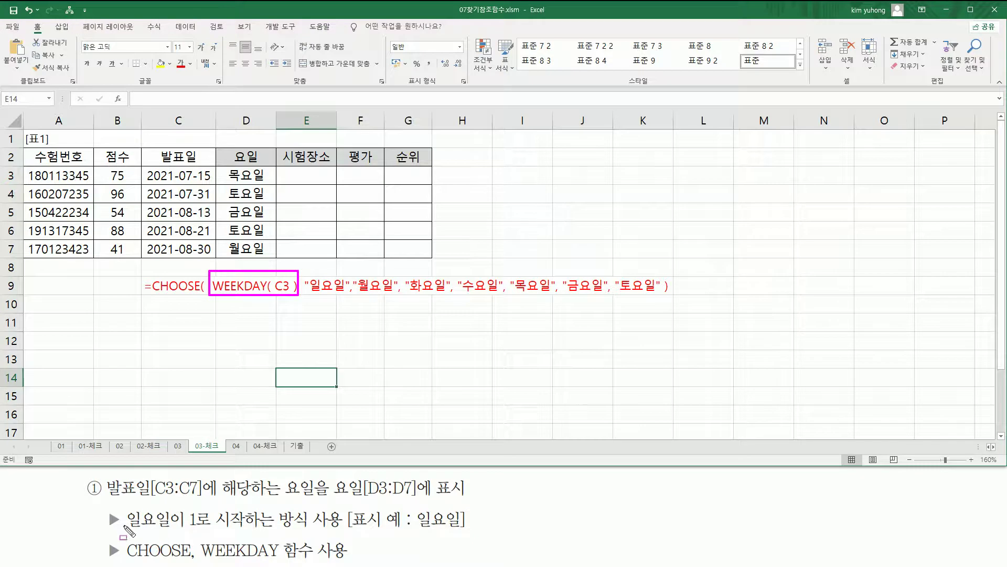
pyautogui.moveTo(122, 529)
pyautogui.mouseDown()
pyautogui.moveTo(323, 530)
pyautogui.moveTo(324, 507)
pyautogui.moveTo(347, 509)
pyautogui.mouseUp()
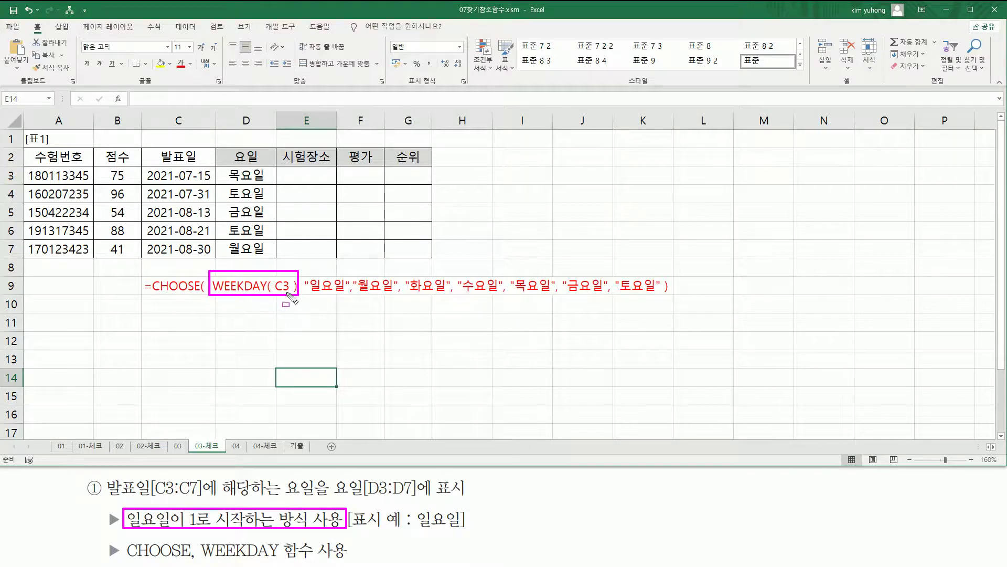
pyautogui.press('Escape')
pyautogui.moveTo(210, 293)
pyautogui.mouseDown()
pyautogui.moveTo(256, 295)
pyautogui.moveTo(295, 271)
pyautogui.moveTo(340, 294)
pyautogui.moveTo(656, 295)
pyautogui.mouseUp()
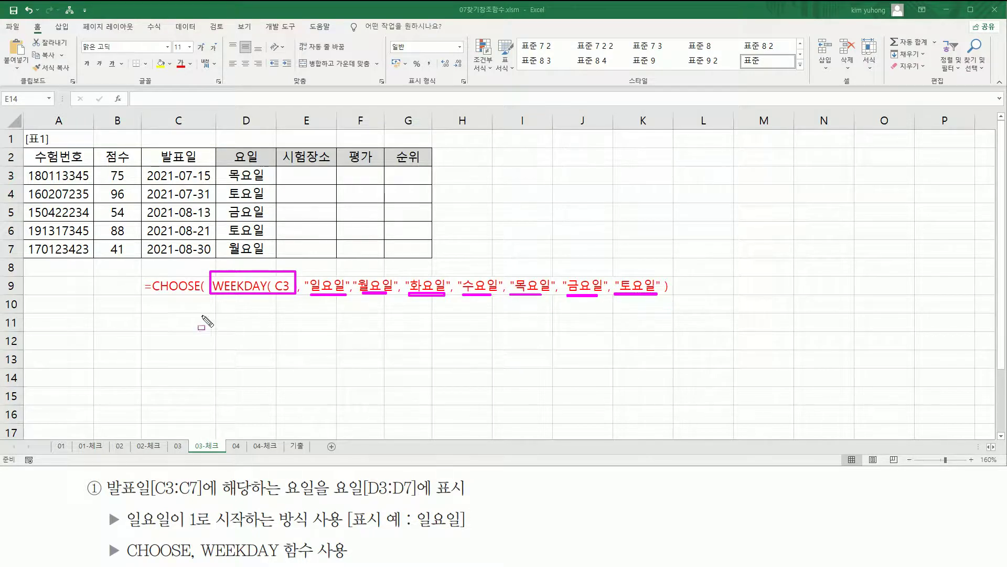
pyautogui.moveTo(150, 267)
pyautogui.mouseDown()
pyautogui.moveTo(702, 316)
pyautogui.moveTo(692, 305)
pyautogui.mouseUp()
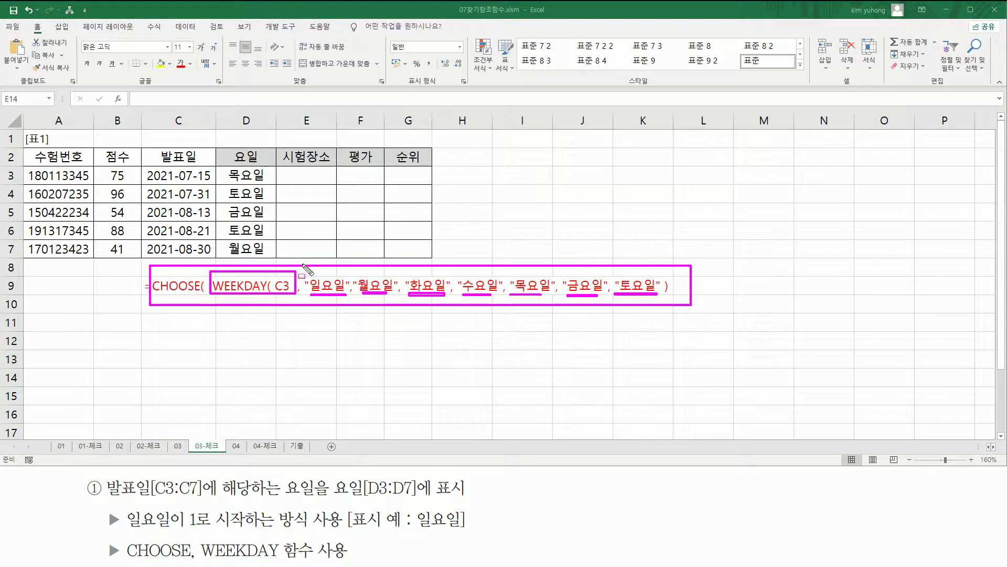
pyautogui.press('Escape')
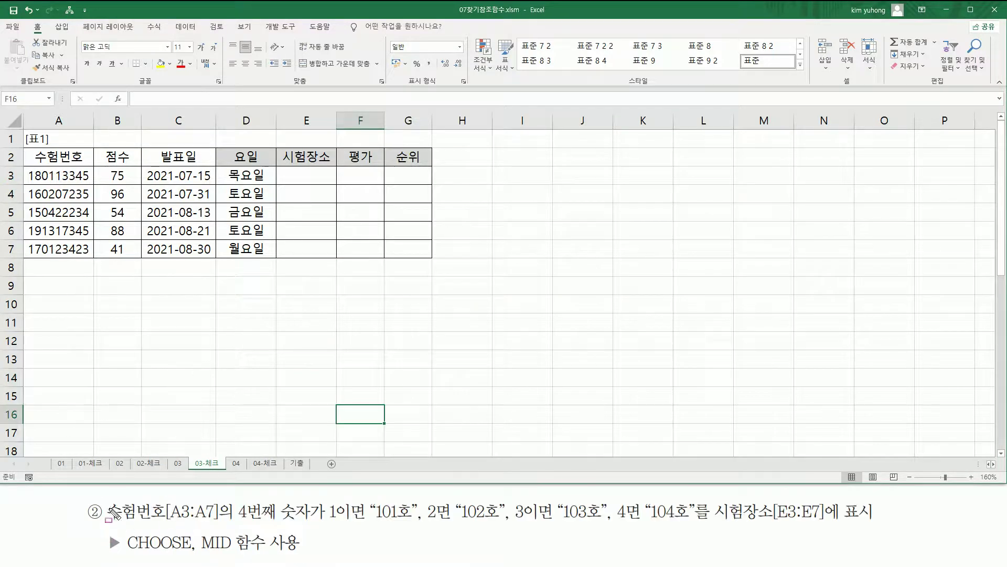
# - Examine the second task's requirements: the fourth digit of exam numbers A3:A7, the matching room names, target E3:E7, and the functions CHOOSE and MID
pyautogui.moveTo(104, 497); pyautogui.dragTo(226, 524)
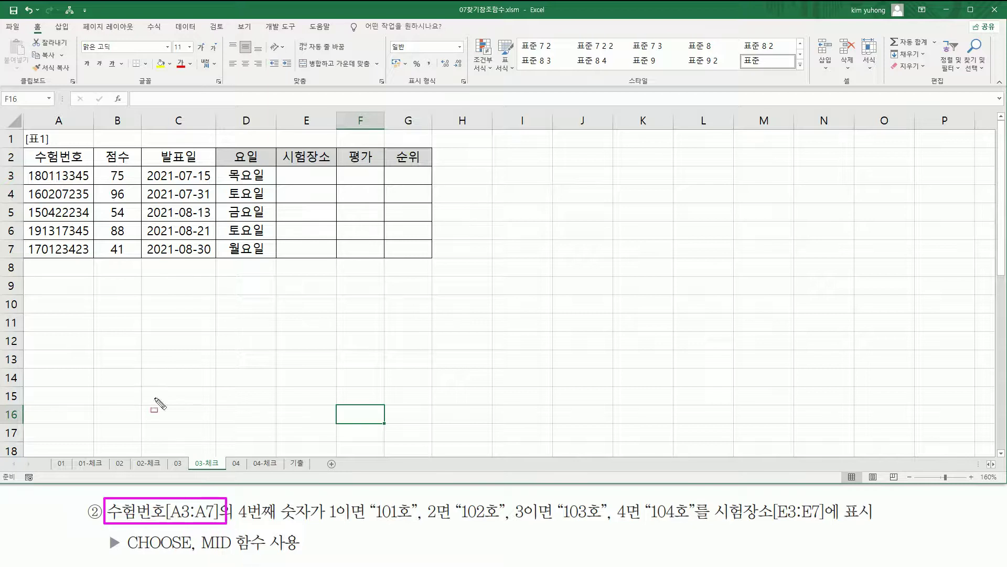
pyautogui.moveTo(29, 210)
pyautogui.mouseDown()
pyautogui.moveTo(95, 267)
pyautogui.moveTo(95, 258)
pyautogui.mouseUp()
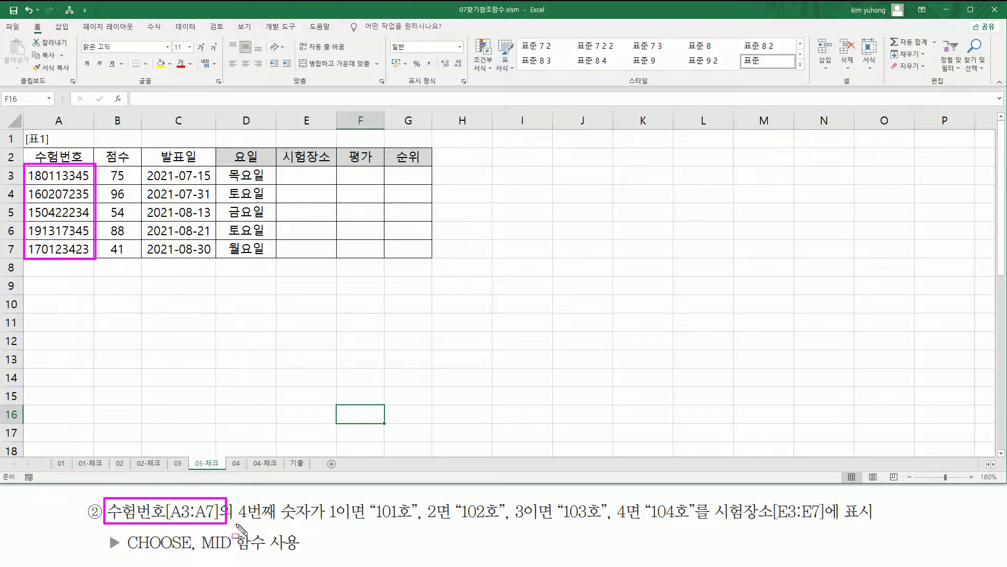
pyautogui.moveTo(237, 521); pyautogui.dragTo(307, 522)
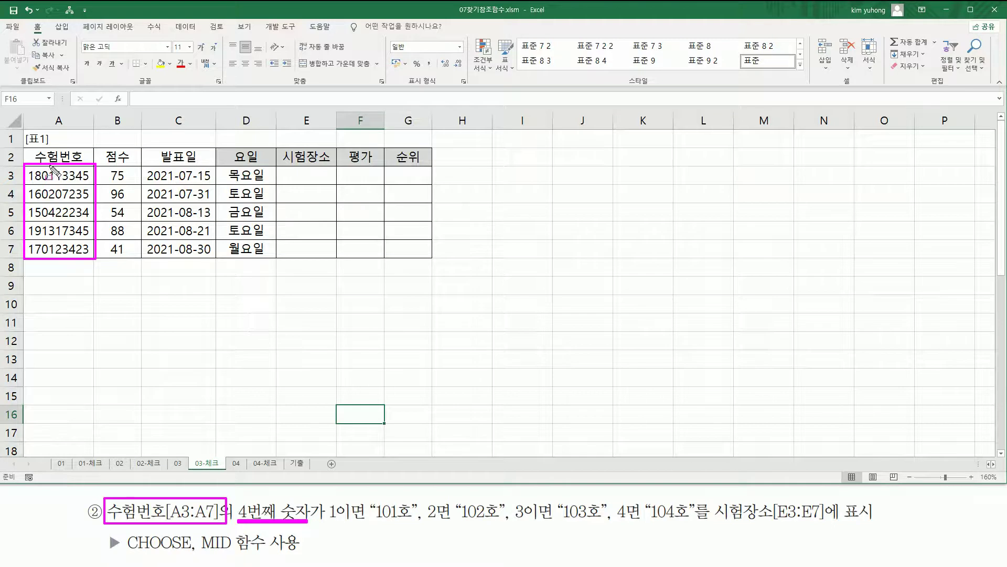
pyautogui.moveTo(47, 162); pyautogui.dragTo(57, 259)
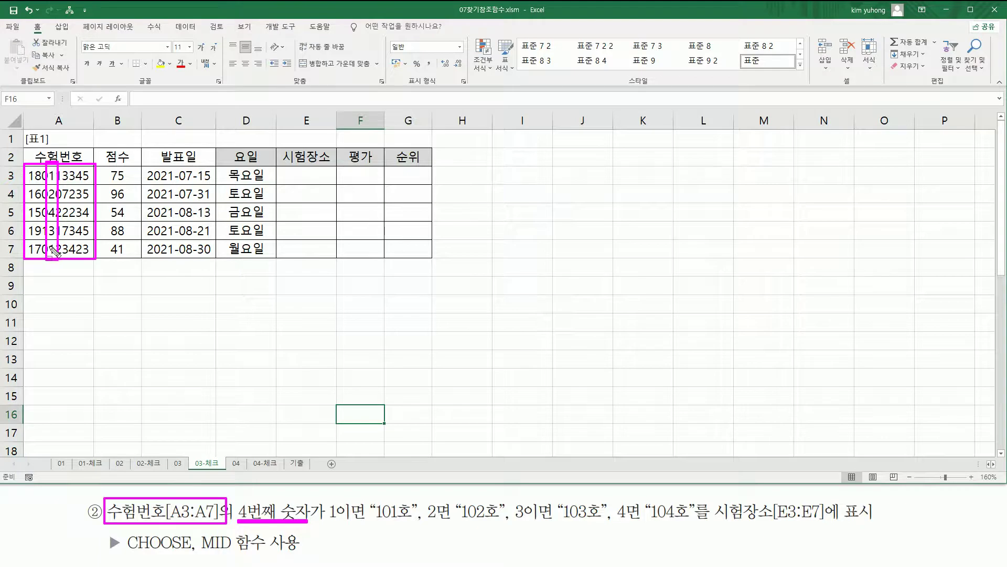
pyautogui.moveTo(326, 494)
pyautogui.mouseDown()
pyautogui.moveTo(331, 519)
pyautogui.moveTo(415, 527)
pyautogui.moveTo(451, 499)
pyautogui.moveTo(497, 527)
pyautogui.moveTo(583, 525)
pyautogui.moveTo(512, 494)
pyautogui.mouseUp()
pyautogui.moveTo(619, 494)
pyautogui.mouseDown()
pyautogui.moveTo(682, 520)
pyautogui.moveTo(784, 522)
pyautogui.mouseUp()
pyautogui.moveTo(287, 171); pyautogui.dragTo(328, 255)
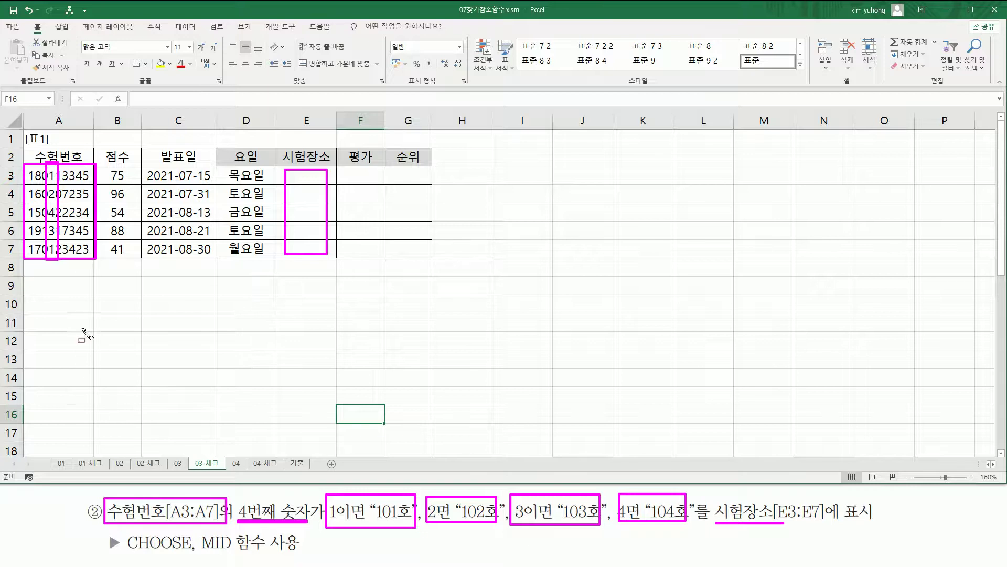
pyautogui.moveTo(203, 551); pyautogui.dragTo(236, 550)
pyautogui.moveTo(125, 550); pyautogui.dragTo(191, 550)
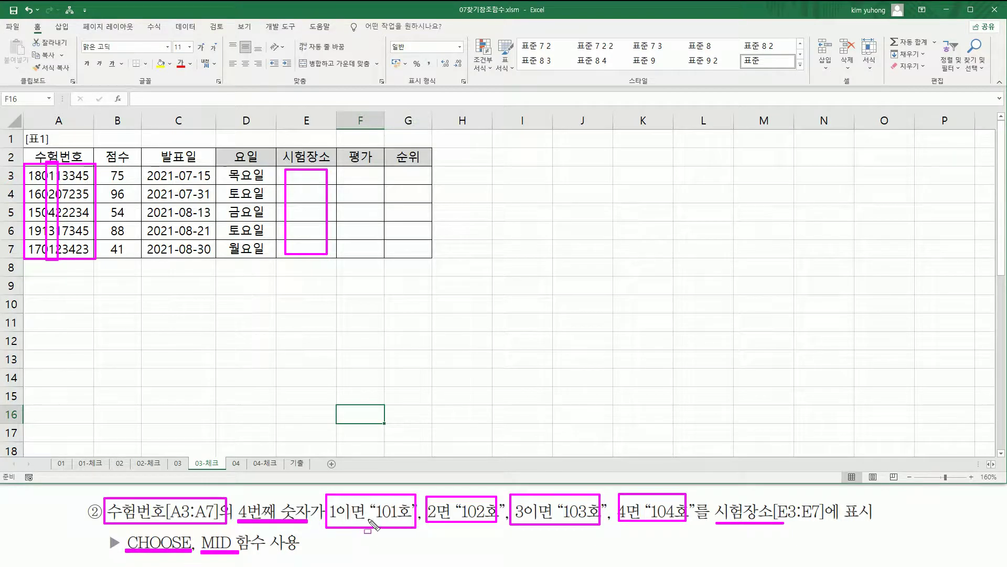
pyautogui.moveTo(374, 522); pyautogui.dragTo(496, 523)
pyautogui.moveTo(564, 521); pyautogui.dragTo(688, 525)
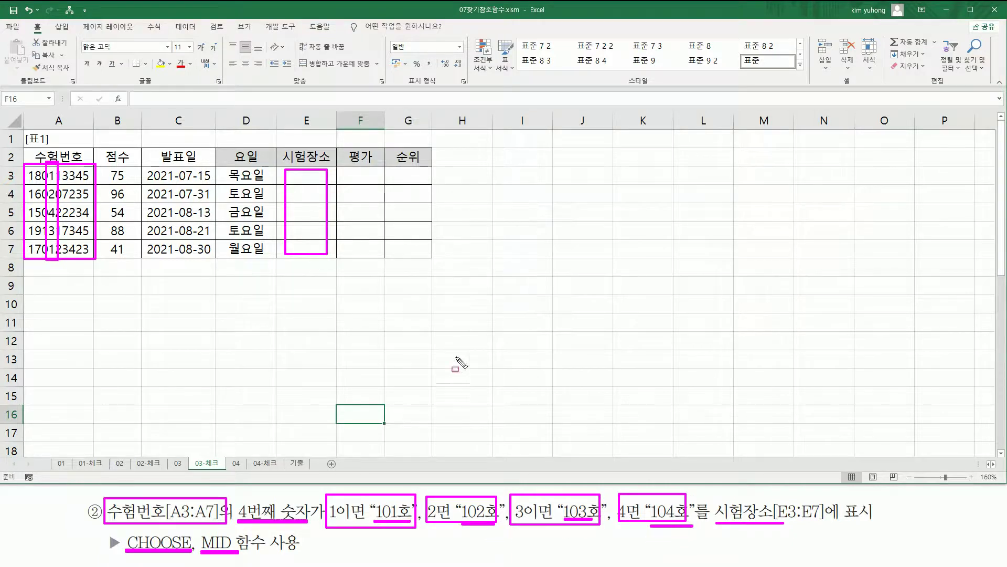
pyautogui.press('Escape')
# - Enter =MID( A3, 4, 1 ) in E3 to extract the exam number's fourth digit, and fill it down through E7
pyautogui.click(305, 173)
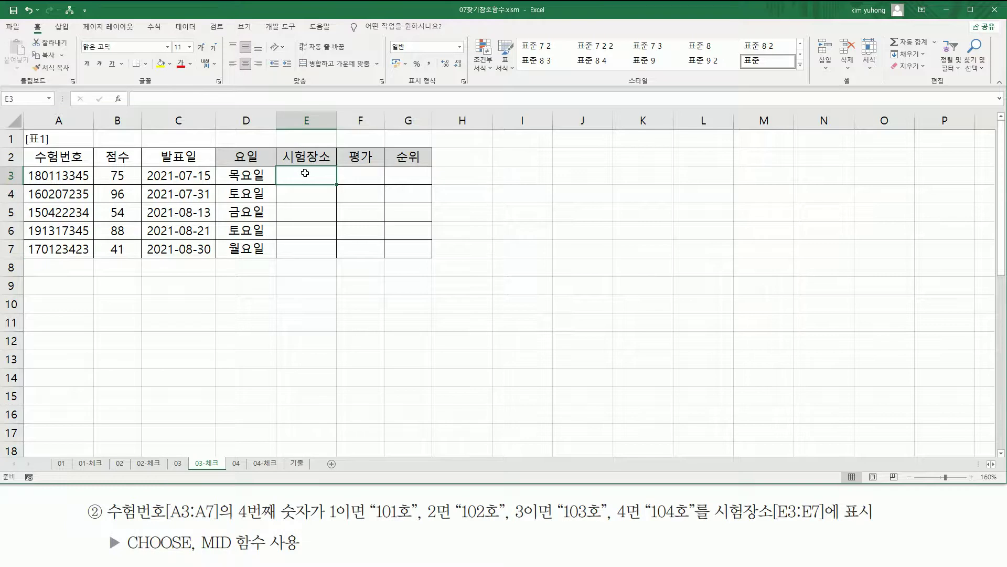
pyautogui.write('=ㅡ')
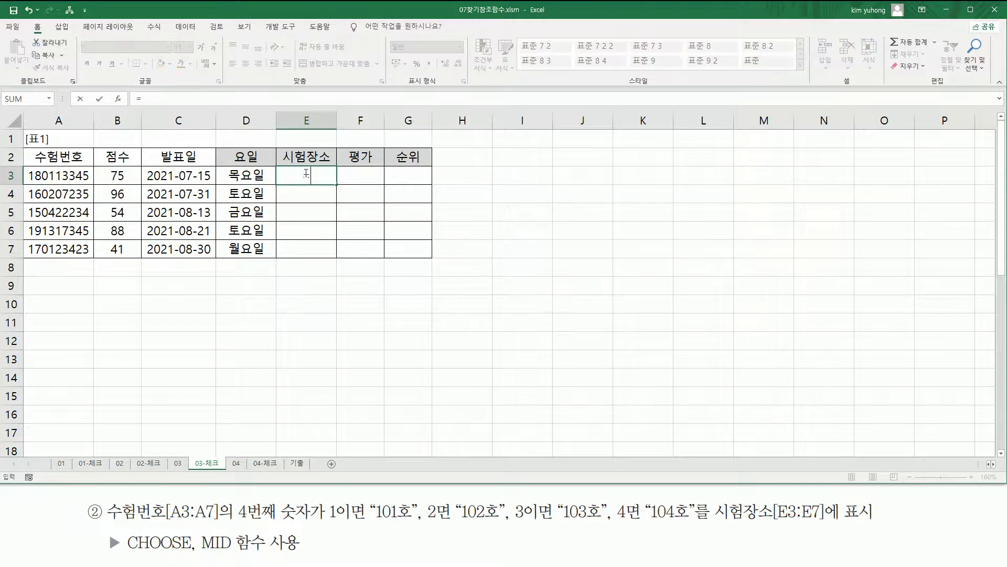
pyautogui.press('BackSpace')
pyautogui.write('MID(')
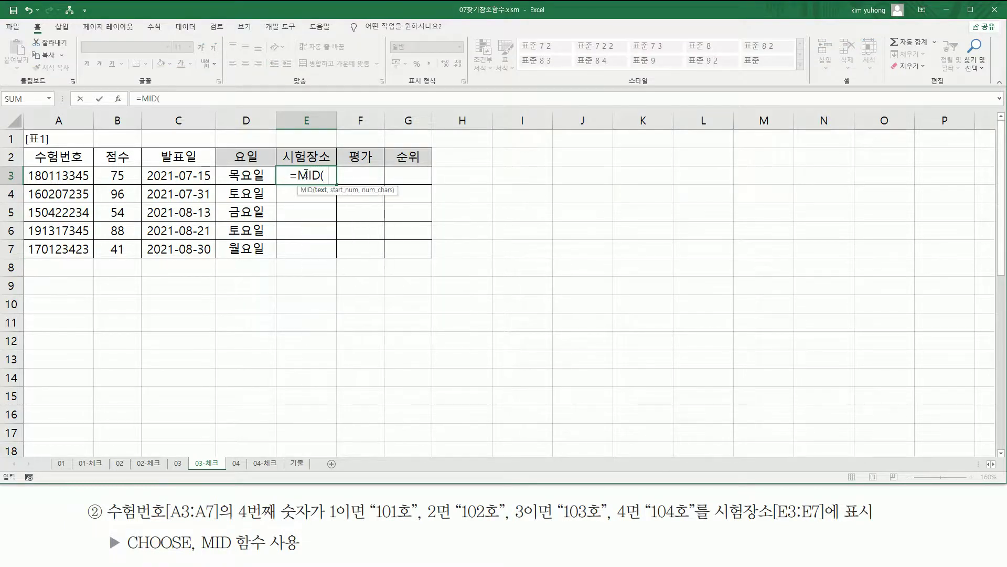
pyautogui.click(84, 175)
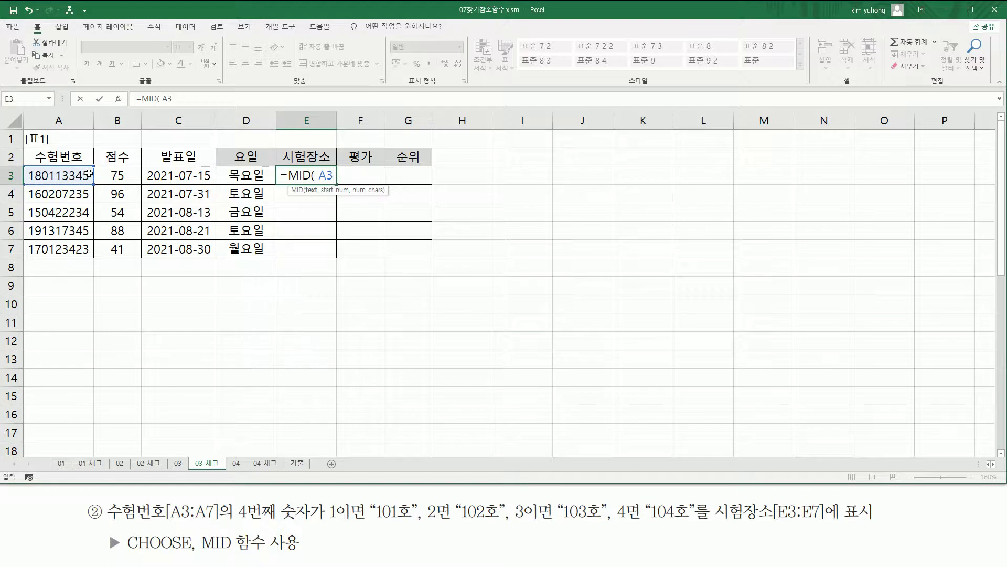
pyautogui.write(', 4')
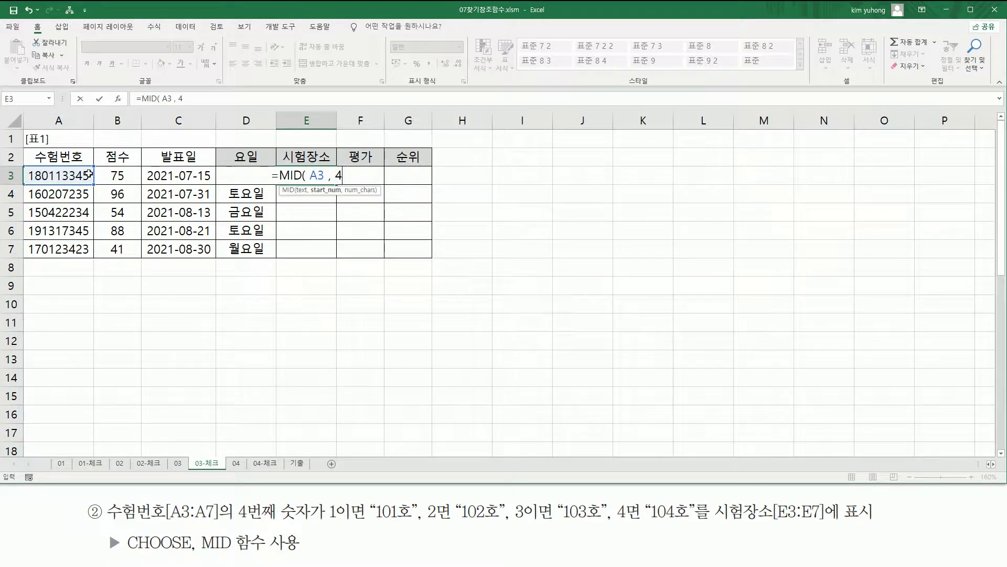
pyautogui.write(', 1')
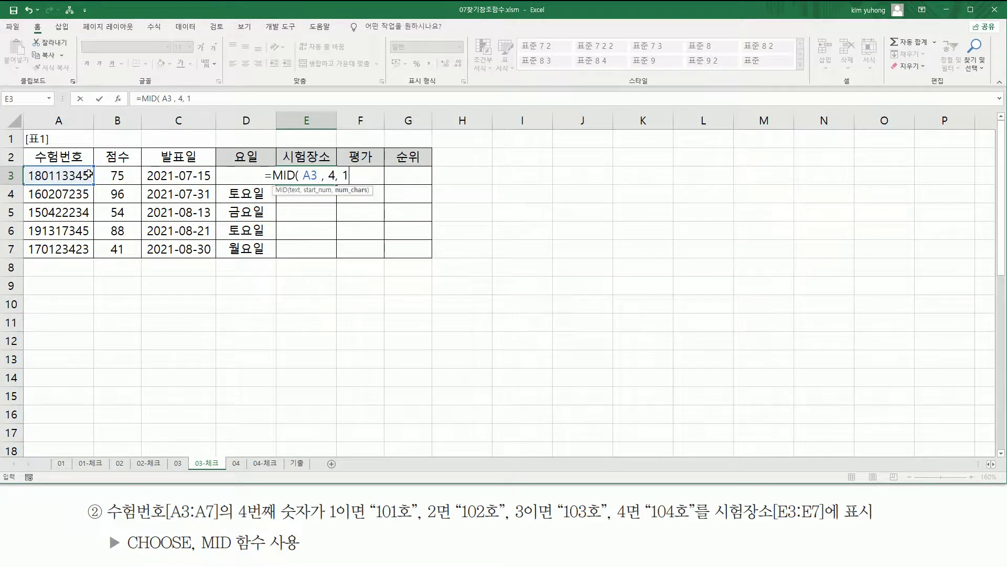
pyautogui.write(' )')
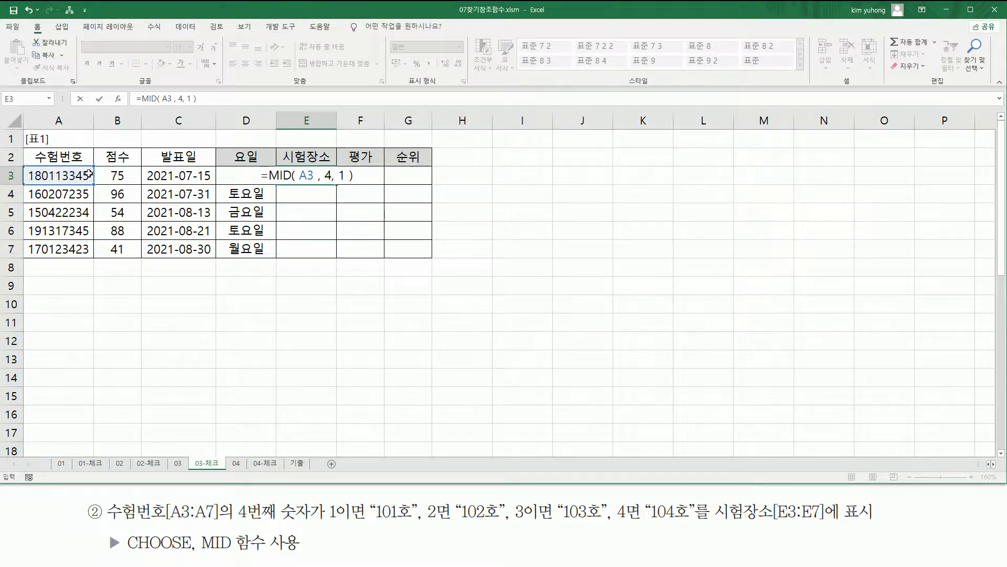
pyautogui.press('Return')
pyautogui.click(307, 174)
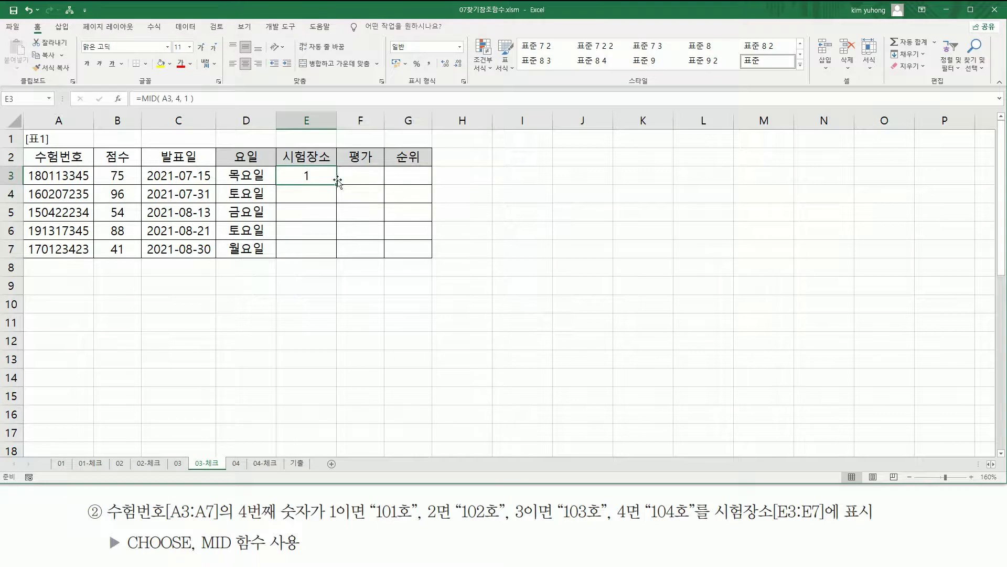
pyautogui.moveTo(338, 187); pyautogui.dragTo(338, 254)
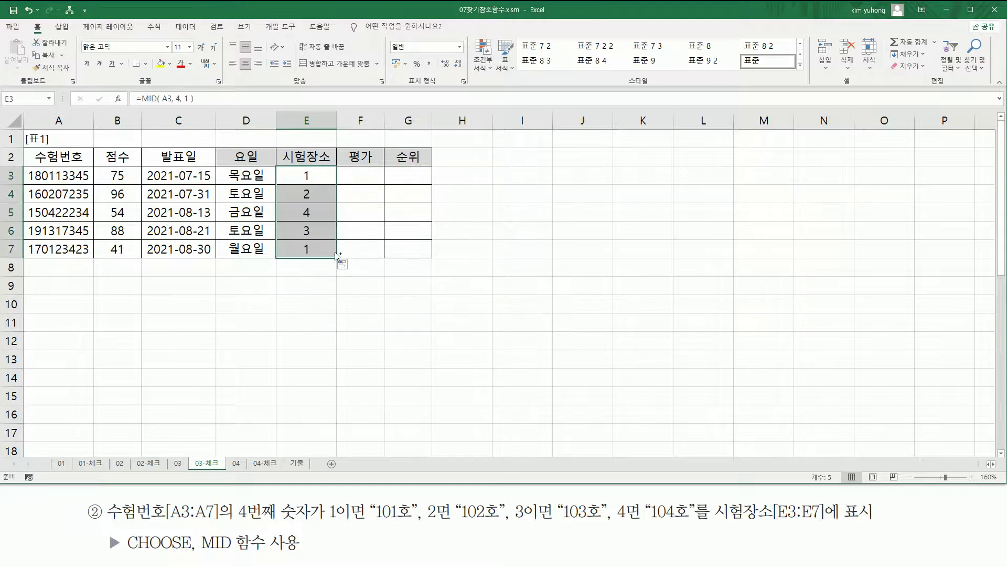
pyautogui.moveTo(47, 166)
pyautogui.mouseDown()
pyautogui.moveTo(48, 259)
pyautogui.moveTo(58, 258)
pyautogui.mouseUp()
pyautogui.moveTo(298, 167); pyautogui.dragTo(320, 261)
pyautogui.press('Escape')
# - Wrap the MID( A3, 4, 1 ) expression in E3 in a CHOOSE function, using it as the index number
pyautogui.click(317, 171)
pyautogui.doubleClick(311, 174)
pyautogui.moveTo(273, 176); pyautogui.dragTo(458, 173)
pyautogui.hotkey('ctrl', 'x')
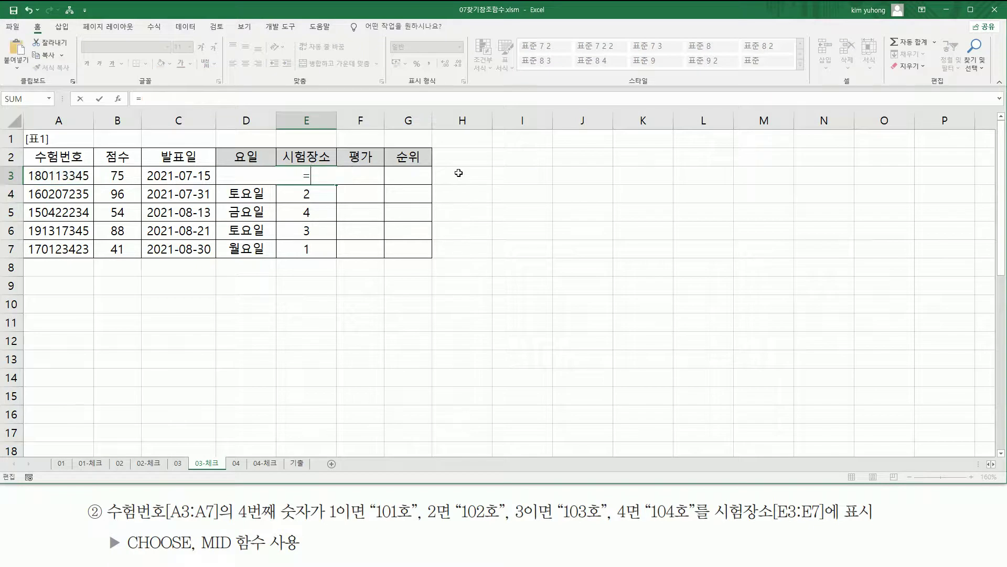
pyautogui.write('CHOOSE(')
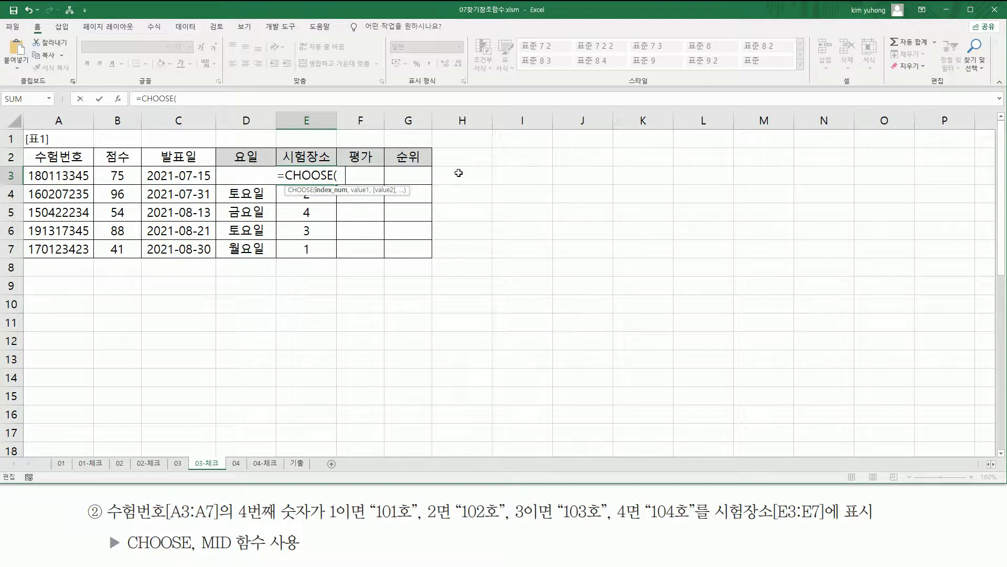
pyautogui.hotkey('ctrl', 'v')
# - Add "101호", "102호", "103호" and "104호" as the CHOOSE values in E3 and close the function's parenthesis
pyautogui.write(', "')
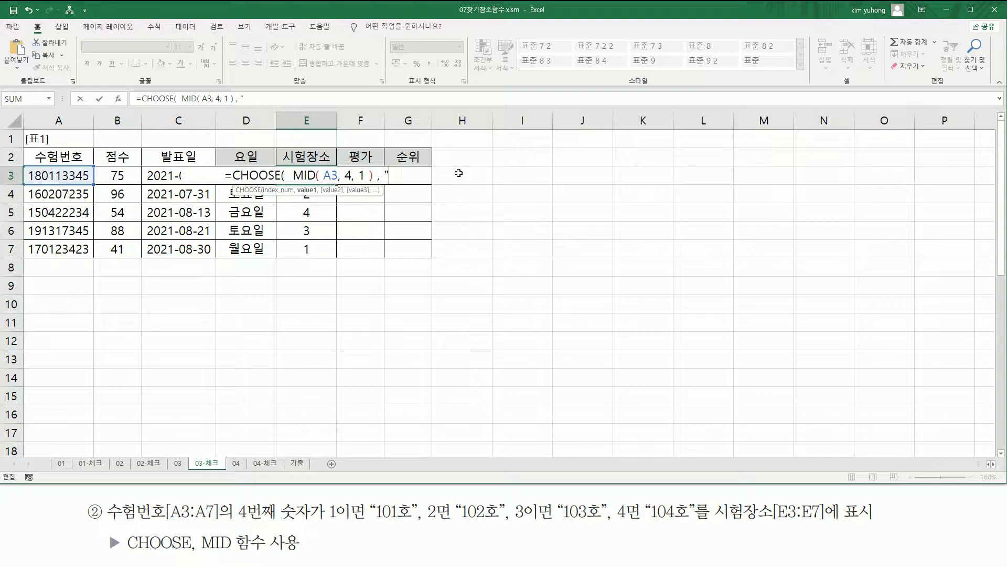
pyautogui.write('101호" , ')
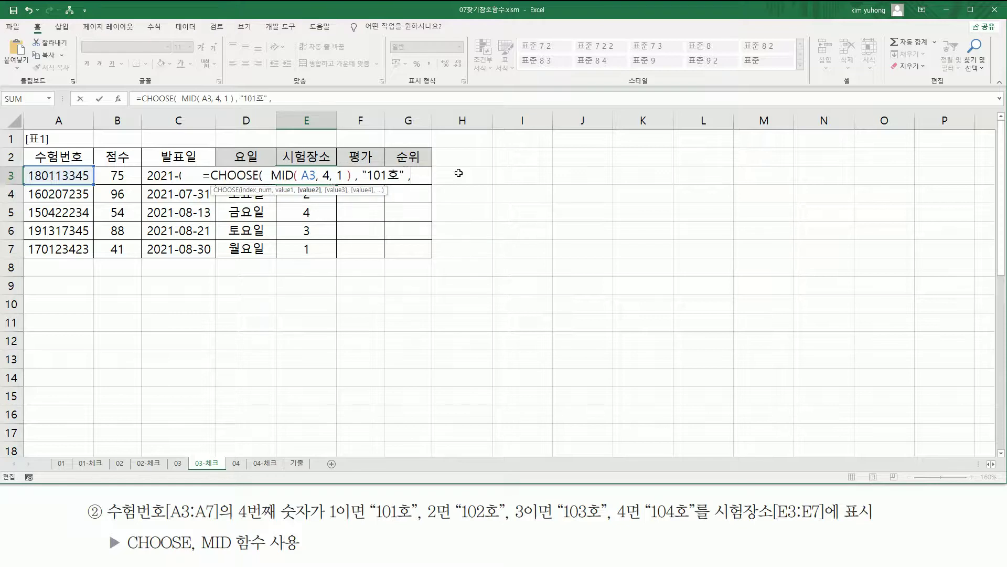
pyautogui.write('"102호" ,')
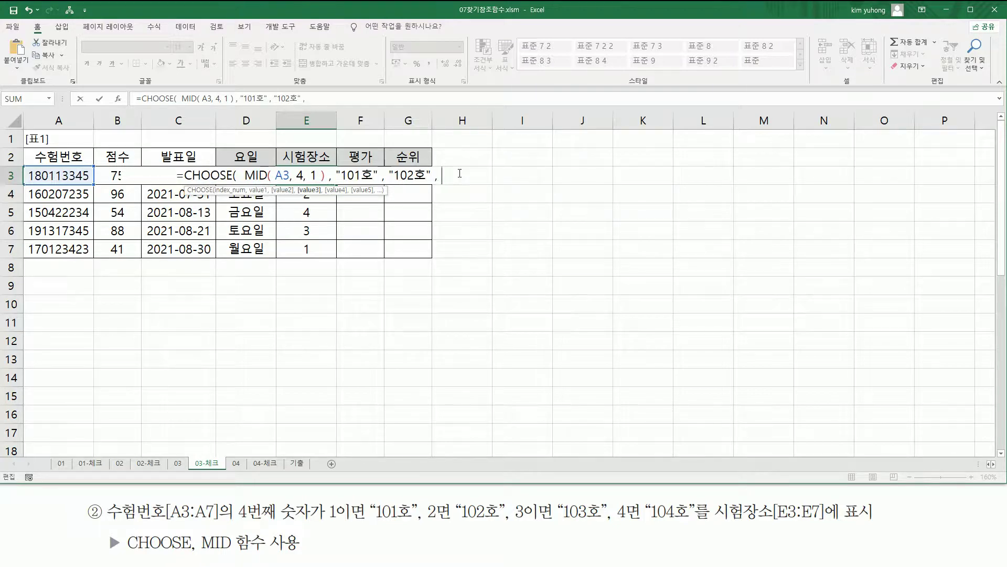
pyautogui.write(' "103호')
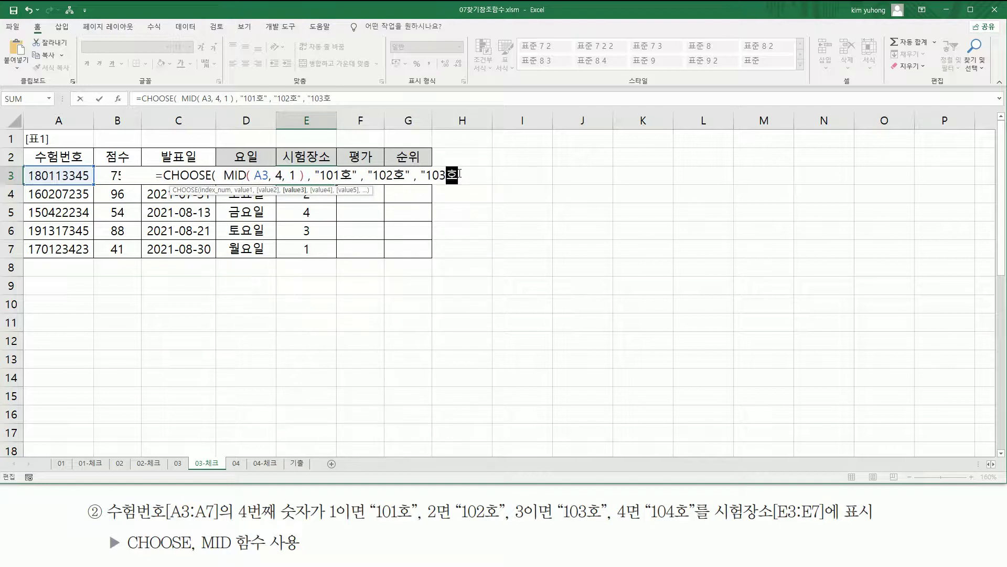
pyautogui.write('" ,')
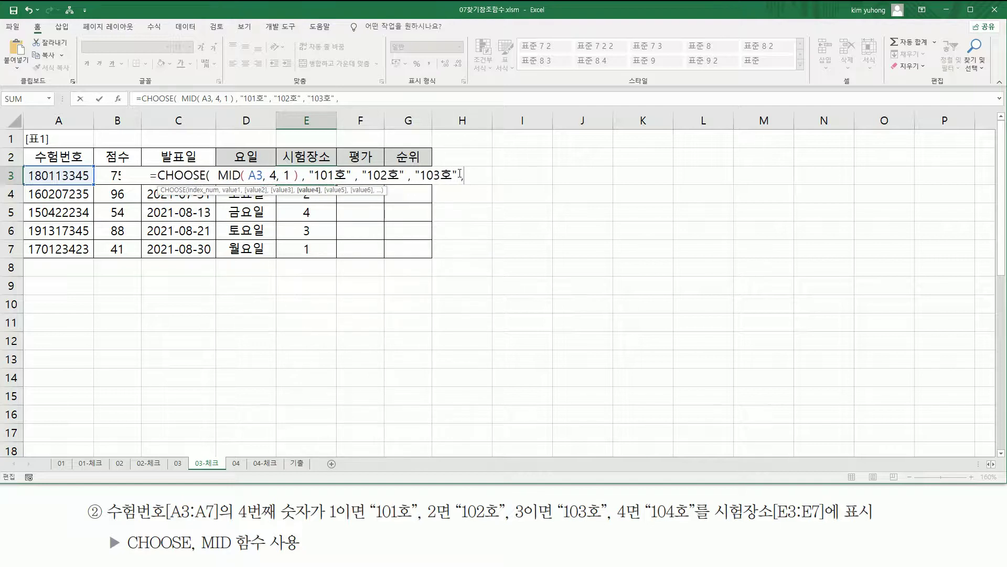
pyautogui.write(' "1')
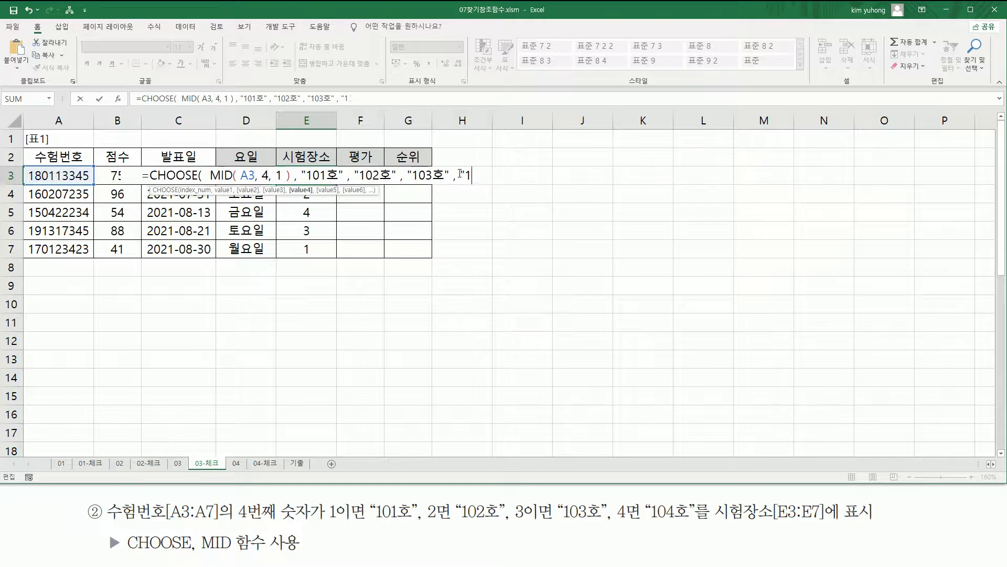
pyautogui.write('04ㅎㅗ" )')
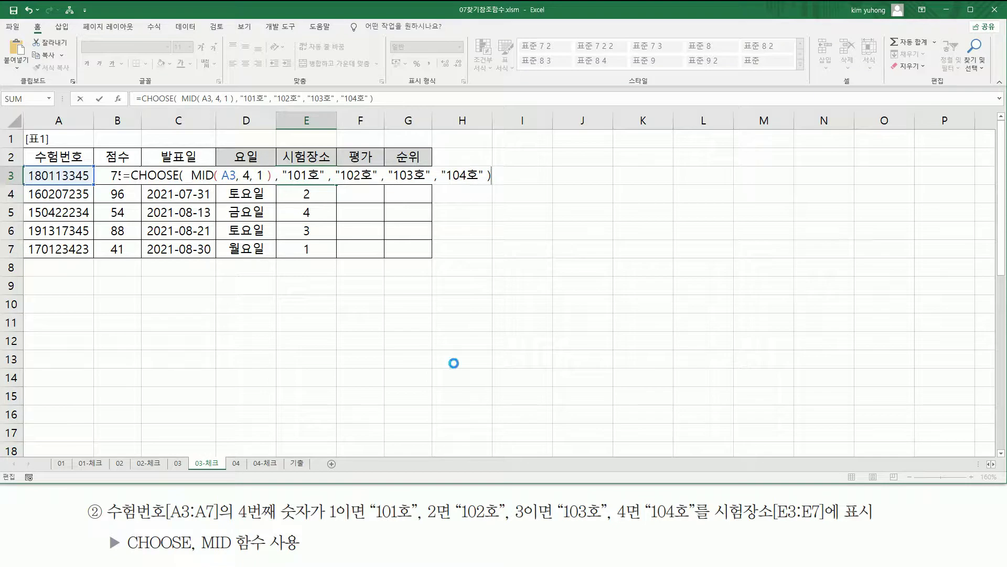
pyautogui.moveTo(322, 521); pyautogui.dragTo(336, 520)
pyautogui.moveTo(427, 523); pyautogui.dragTo(438, 523)
pyautogui.moveTo(510, 524); pyautogui.dragTo(541, 523)
pyautogui.moveTo(617, 523); pyautogui.dragTo(629, 523)
pyautogui.moveTo(280, 156)
pyautogui.mouseDown()
pyautogui.moveTo(307, 185)
pyautogui.moveTo(486, 189)
pyautogui.mouseUp()
# - Commit the CHOOSE formula in E3 and fill it down through E7
pyautogui.press('Return')
pyautogui.click(323, 181)
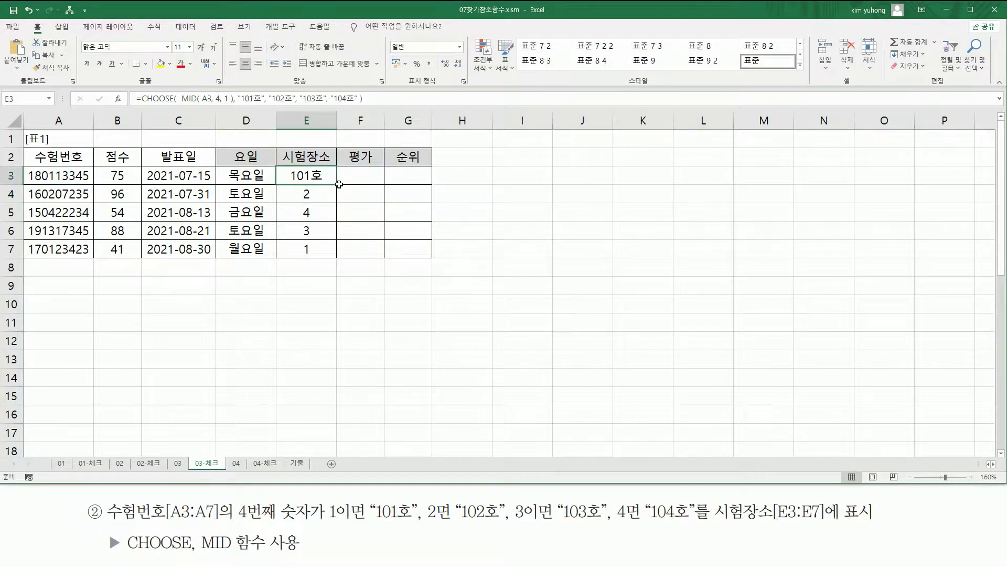
pyautogui.moveTo(337, 183); pyautogui.dragTo(338, 257)
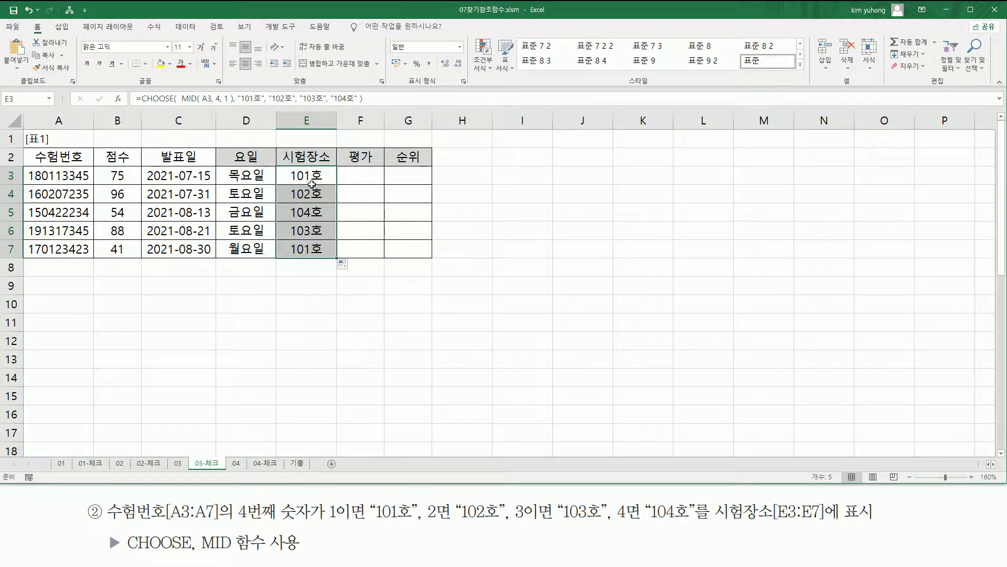
# - Paste the E3 CHOOSE/MID formula into C9 as plain text and set its font colour to red
pyautogui.click(160, 284)
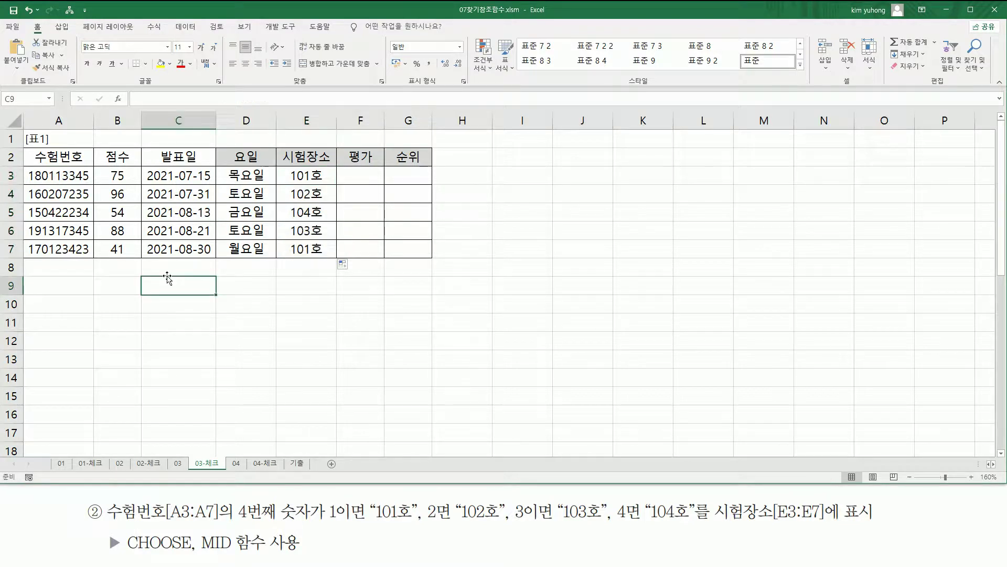
pyautogui.write("'")
pyautogui.hotkey('ctrl', 'v')
pyautogui.press('Return')
pyautogui.click(165, 285)
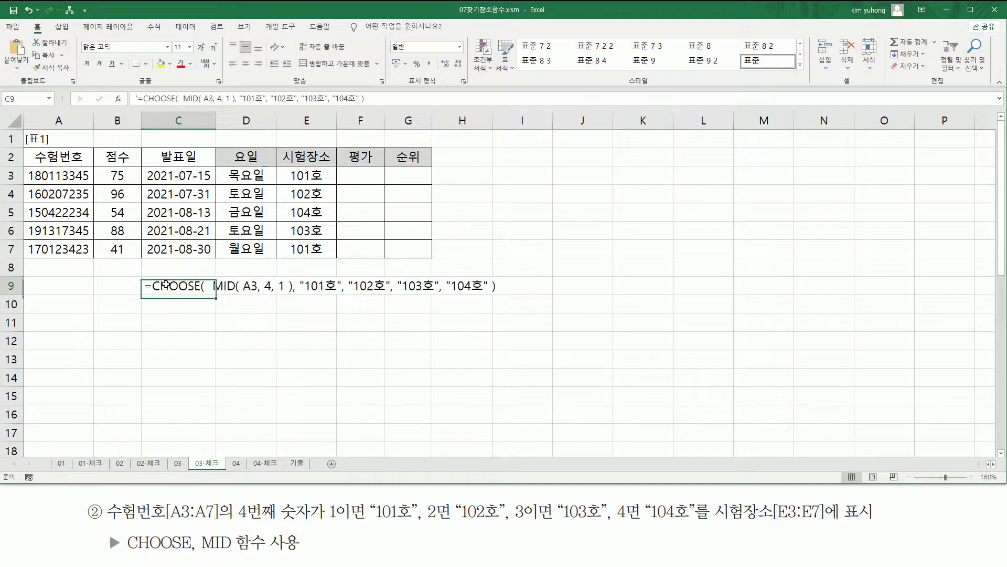
pyautogui.click(181, 64)
pyautogui.click(246, 359)
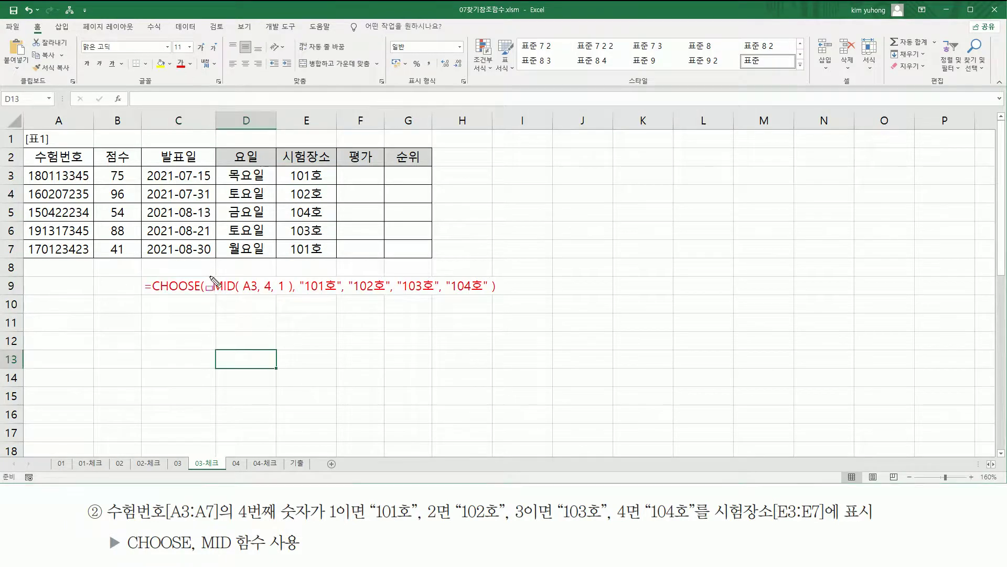
pyautogui.moveTo(211, 269)
pyautogui.mouseDown()
pyautogui.moveTo(291, 299)
pyautogui.moveTo(257, 292)
pyautogui.mouseUp()
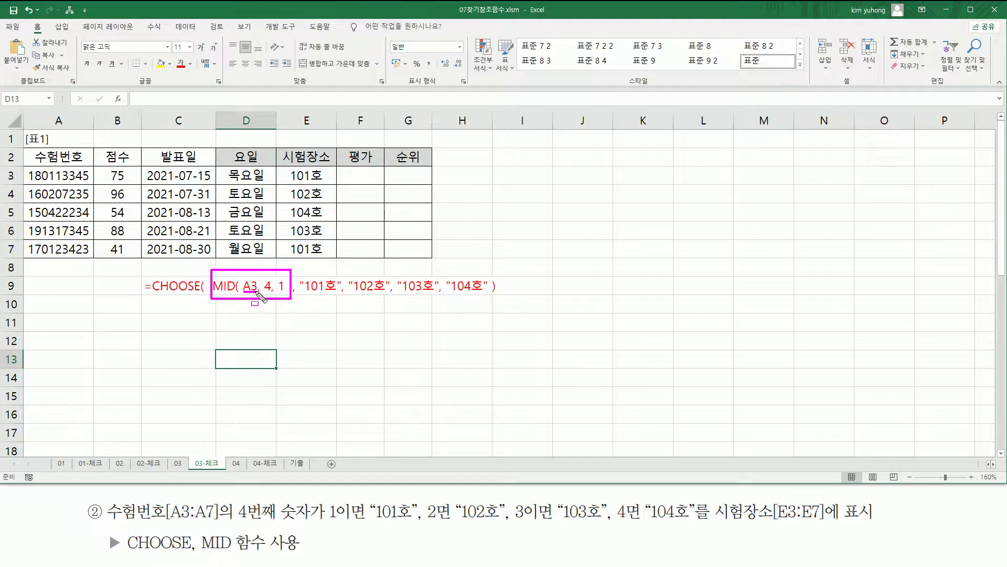
pyautogui.moveTo(278, 274); pyautogui.dragTo(286, 297)
pyautogui.moveTo(46, 164); pyautogui.dragTo(58, 257)
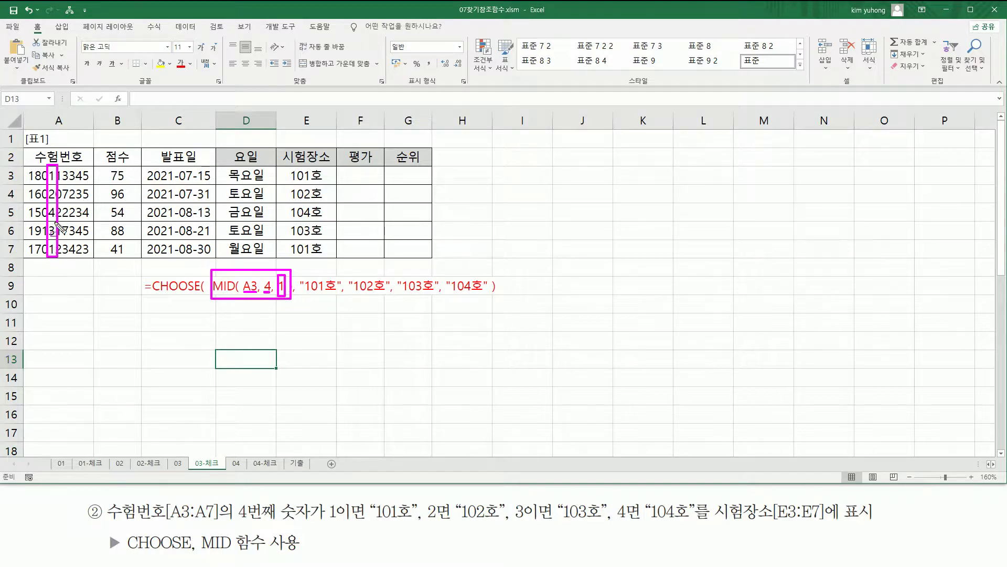
pyautogui.moveTo(302, 294); pyautogui.dragTo(482, 295)
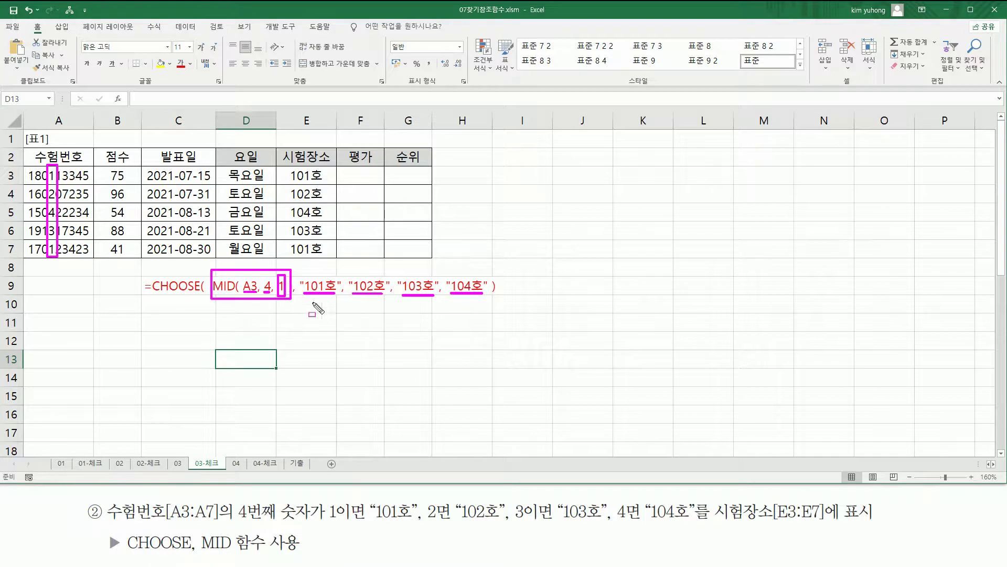
pyautogui.press('Escape')
pyautogui.click(194, 361)
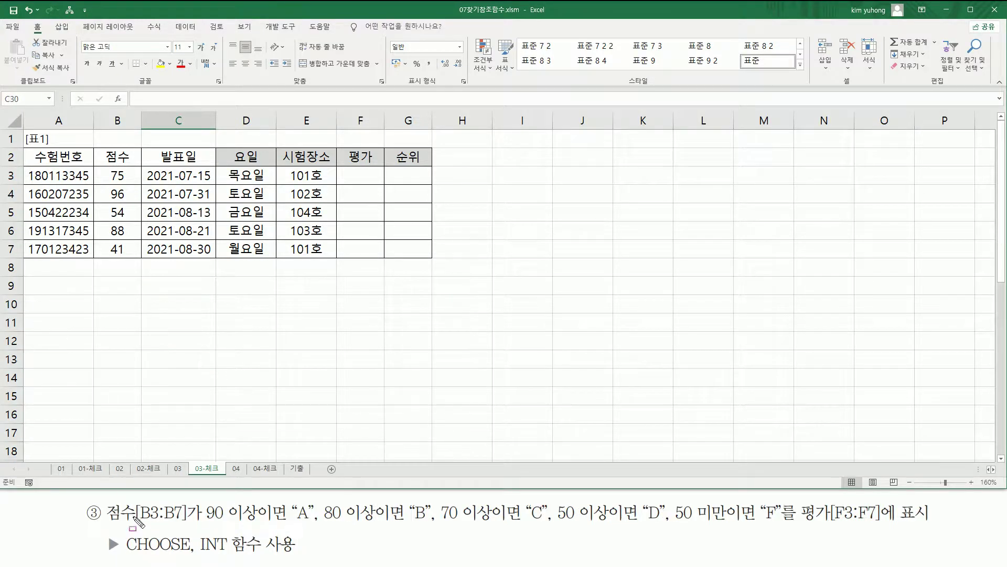
pyautogui.moveTo(107, 524)
pyautogui.mouseDown()
pyautogui.moveTo(203, 530)
pyautogui.moveTo(201, 502)
pyautogui.mouseUp()
pyautogui.moveTo(99, 163); pyautogui.dragTo(137, 259)
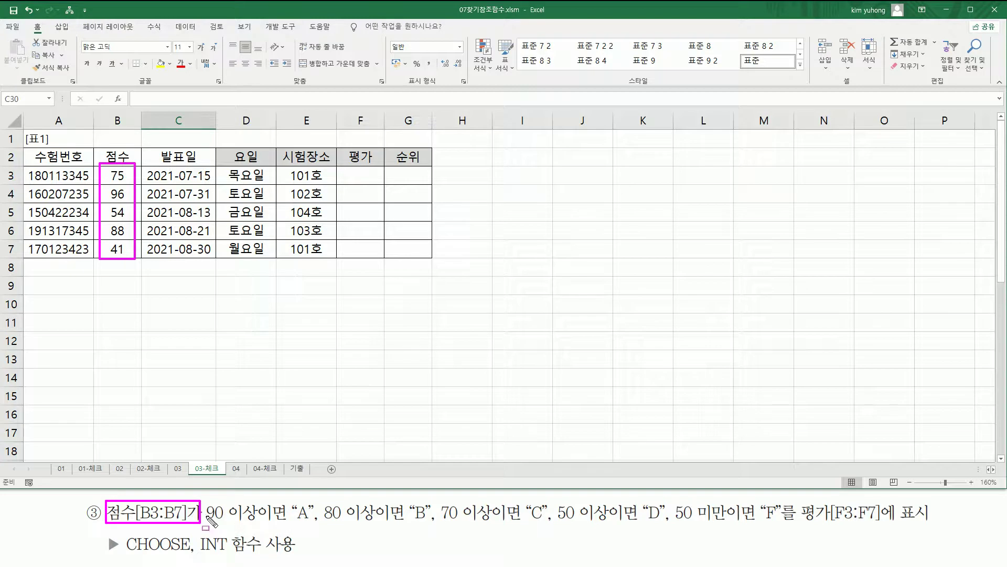
pyautogui.moveTo(206, 522)
pyautogui.mouseDown()
pyautogui.moveTo(768, 524)
pyautogui.moveTo(787, 503)
pyautogui.moveTo(924, 523)
pyautogui.mouseUp()
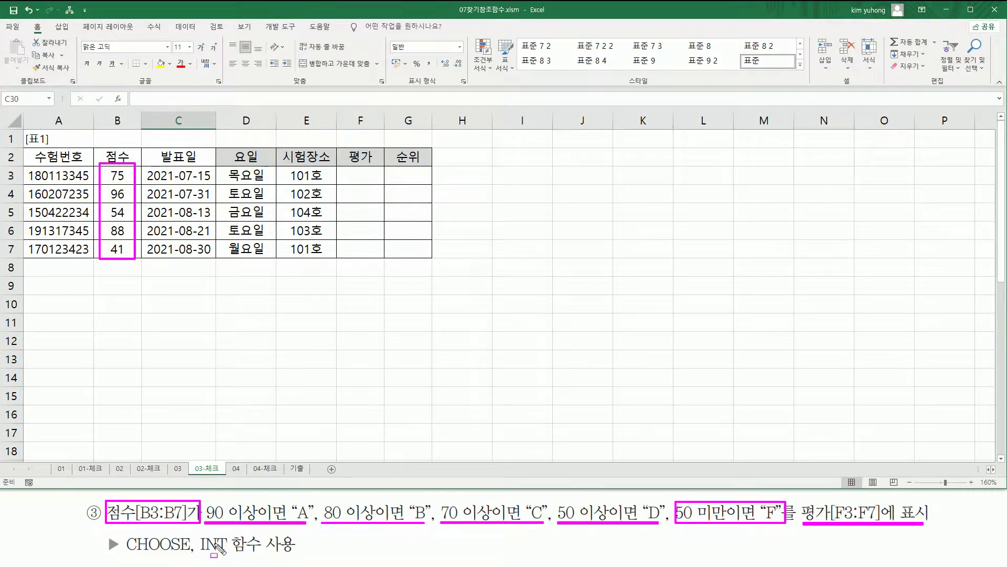
pyautogui.press('Escape')
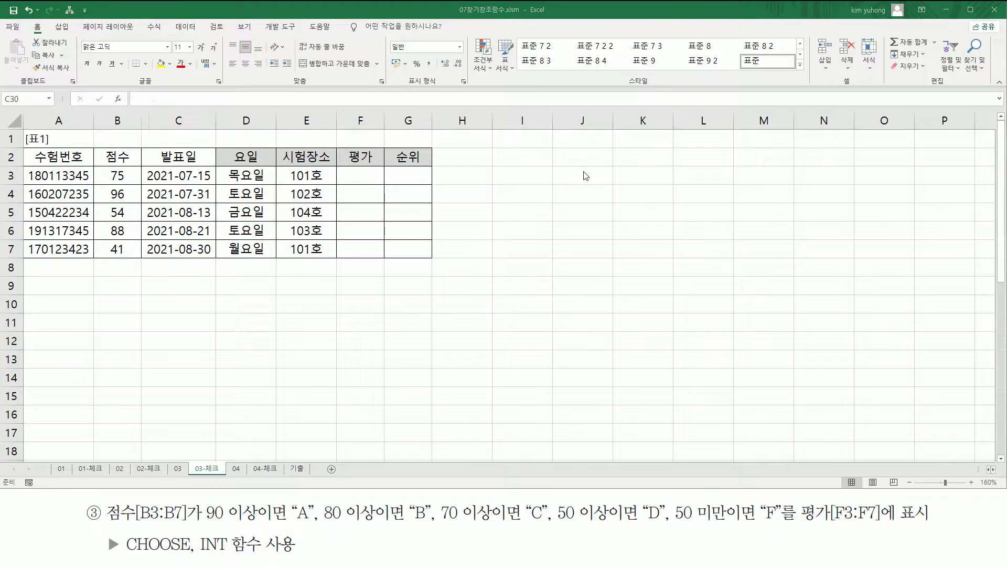
# - Enter the sample scores 0, 15, 25, 35, 45, 55, 65, 75, 85, 95 and 100 down I3:I13
pyautogui.click(524, 173)
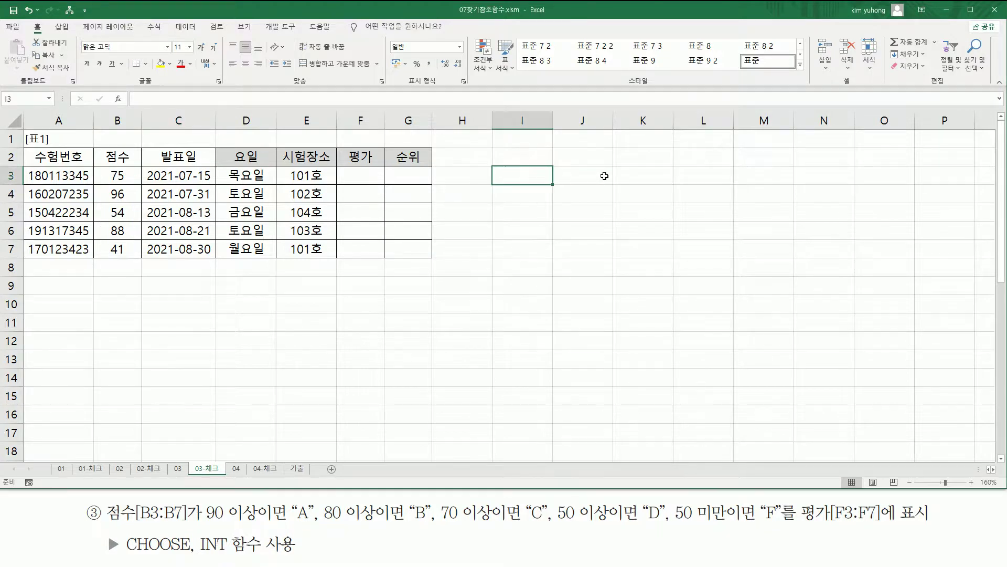
pyautogui.write('0')
pyautogui.press('Return')
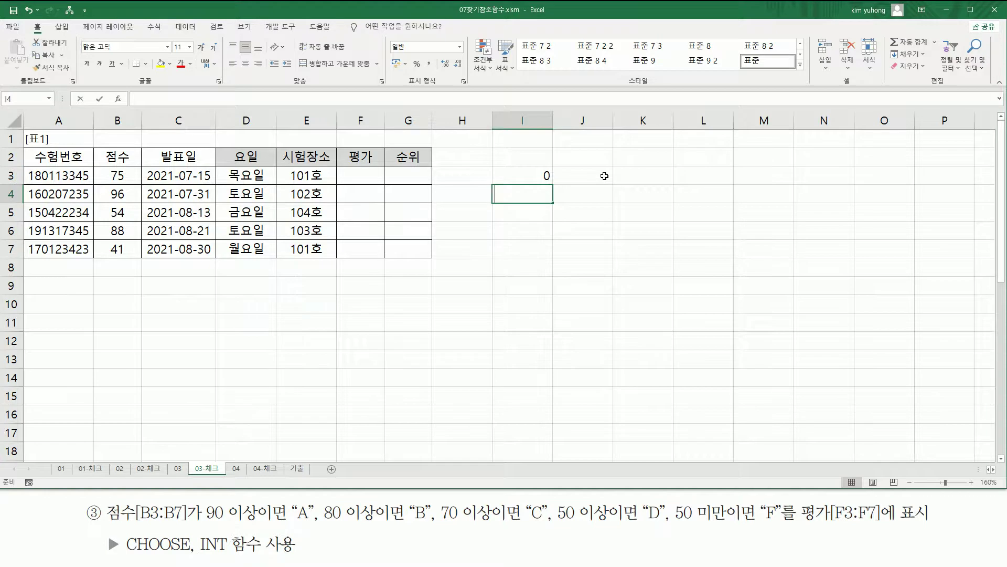
pyautogui.write('15')
pyautogui.press('Return')
pyautogui.write('25')
pyautogui.press('Return')
pyautogui.write('35')
pyautogui.press('Return')
pyautogui.write('45')
pyautogui.press('Return')
pyautogui.write('5')
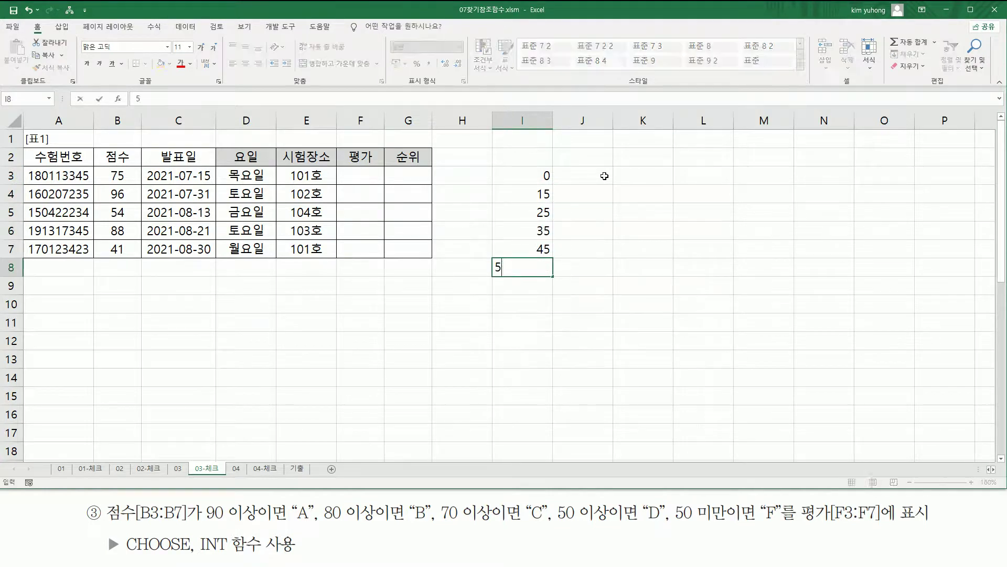
pyautogui.write('5')
pyautogui.press('Return')
pyautogui.write('65')
pyautogui.press('Return')
pyautogui.write('75')
pyautogui.press('Return')
pyautogui.write('85')
pyautogui.press('Return')
pyautogui.write('95')
pyautogui.press('Return')
pyautogui.write('100')
pyautogui.press('Return')
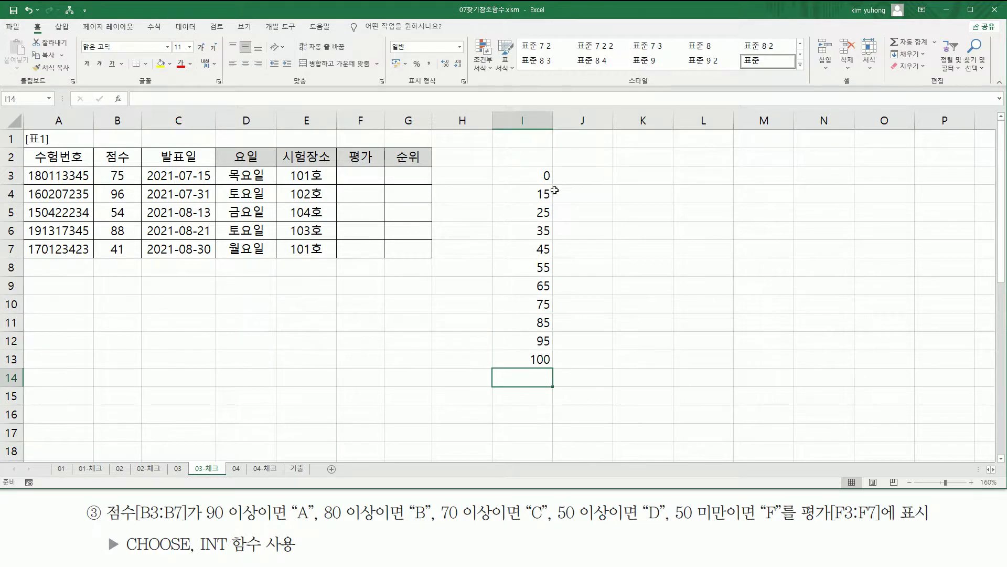
pyautogui.moveTo(540, 178); pyautogui.dragTo(514, 357)
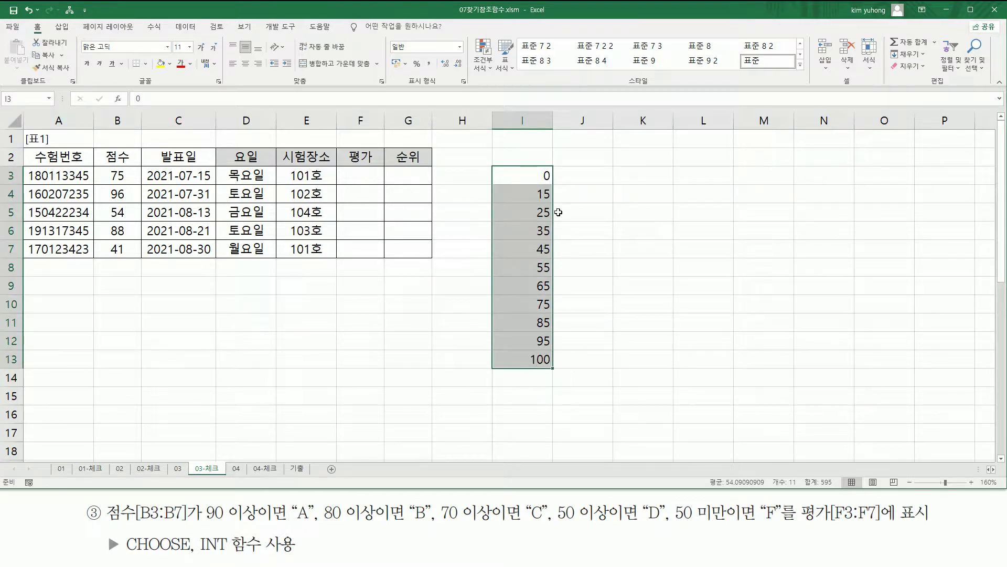
# - Enter =INT( I3 / 10 ) in J3 and fill it down through J13
pyautogui.click(579, 176)
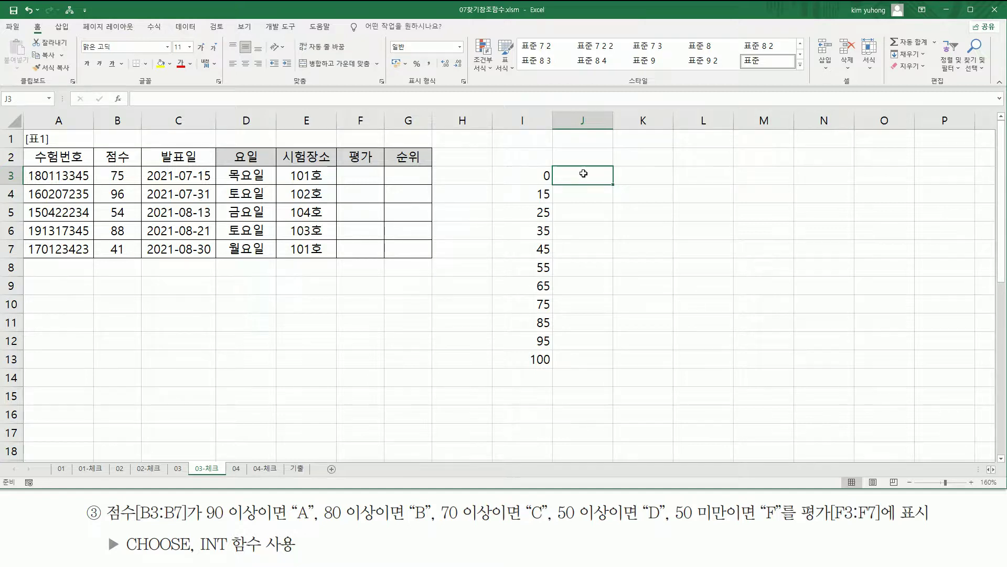
pyautogui.write('=ㅑ')
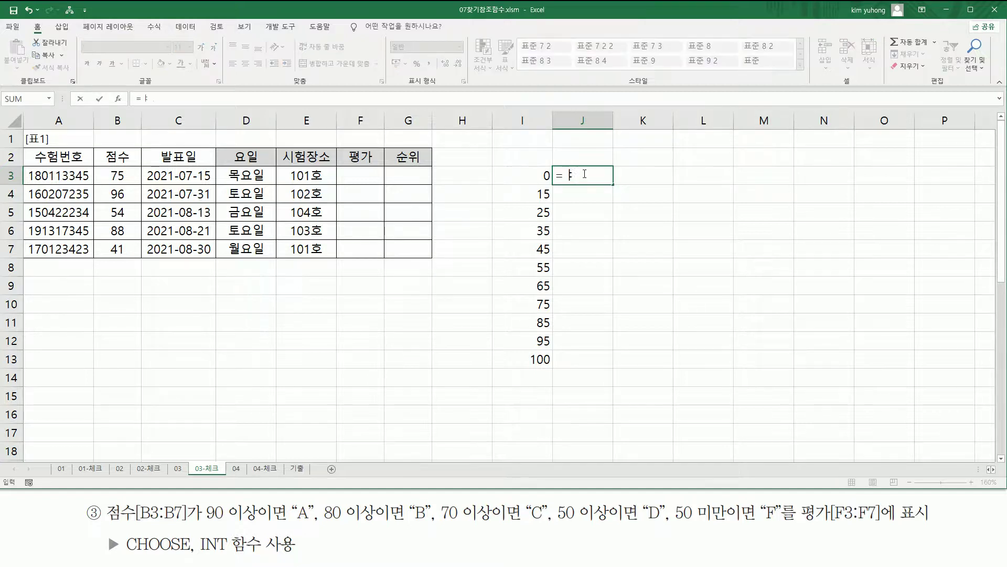
pyautogui.write('ㅜINT')
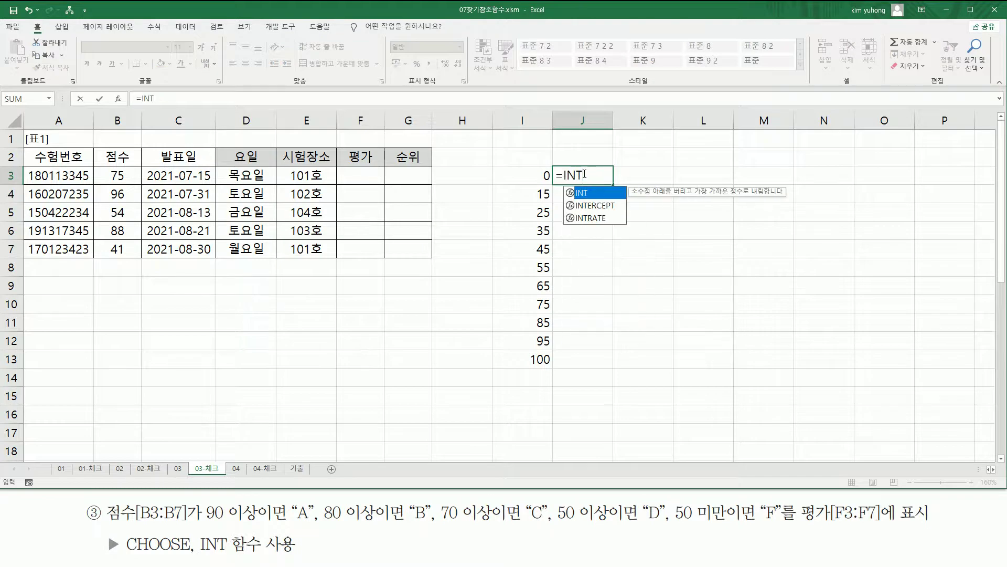
pyautogui.write('(')
pyautogui.click(540, 176)
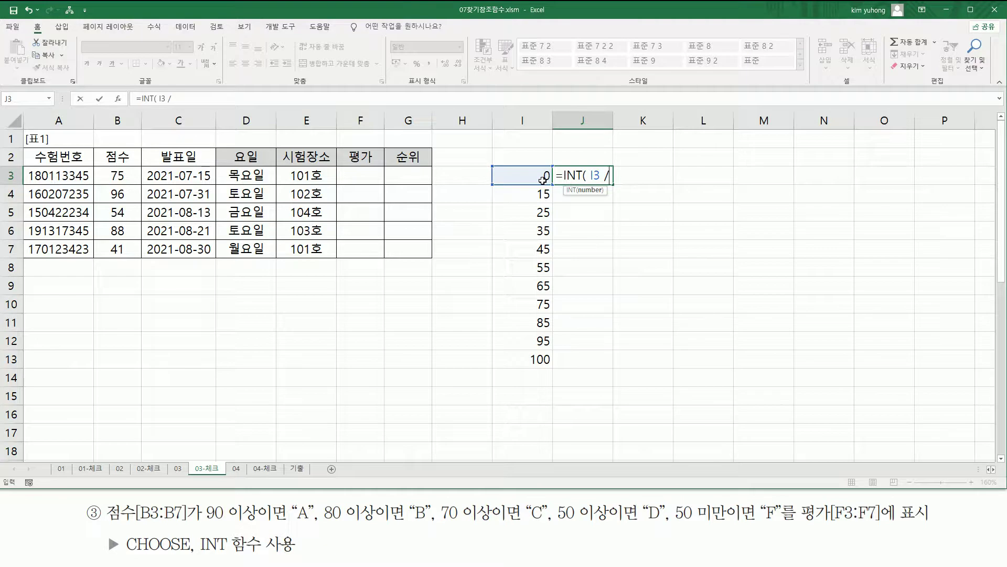
pyautogui.write('/ 10')
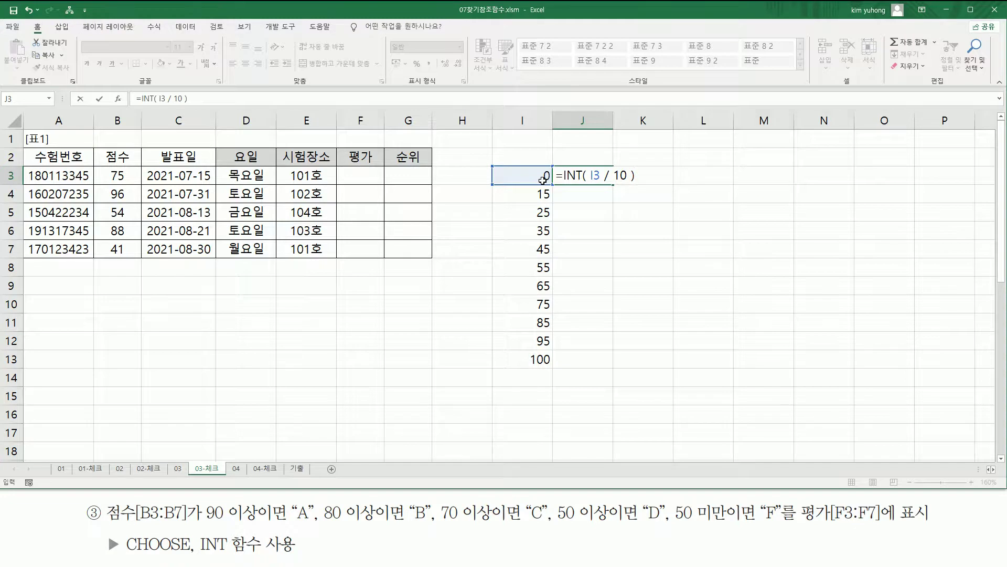
pyautogui.press('Return')
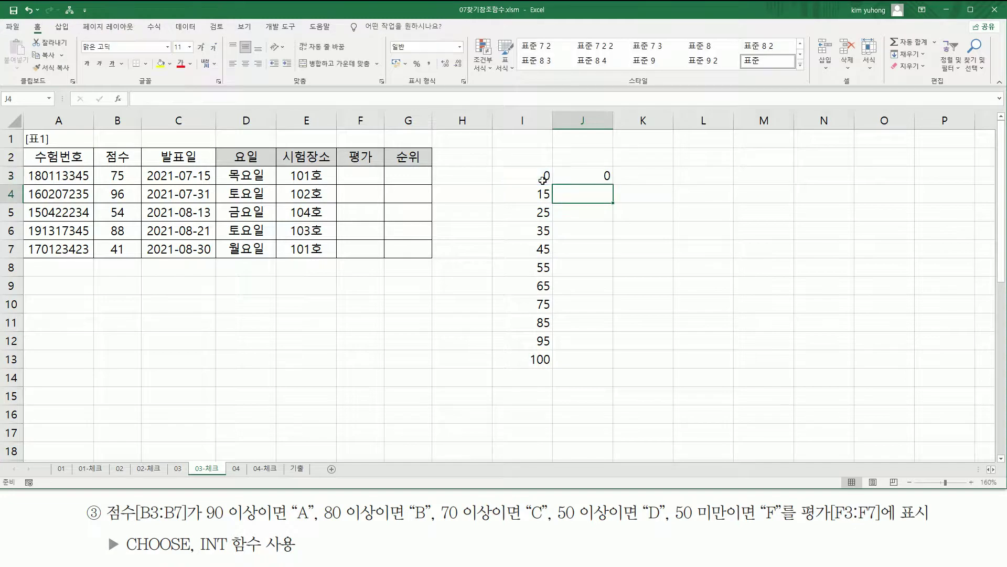
pyautogui.click(598, 178)
pyautogui.moveTo(615, 183); pyautogui.dragTo(615, 368)
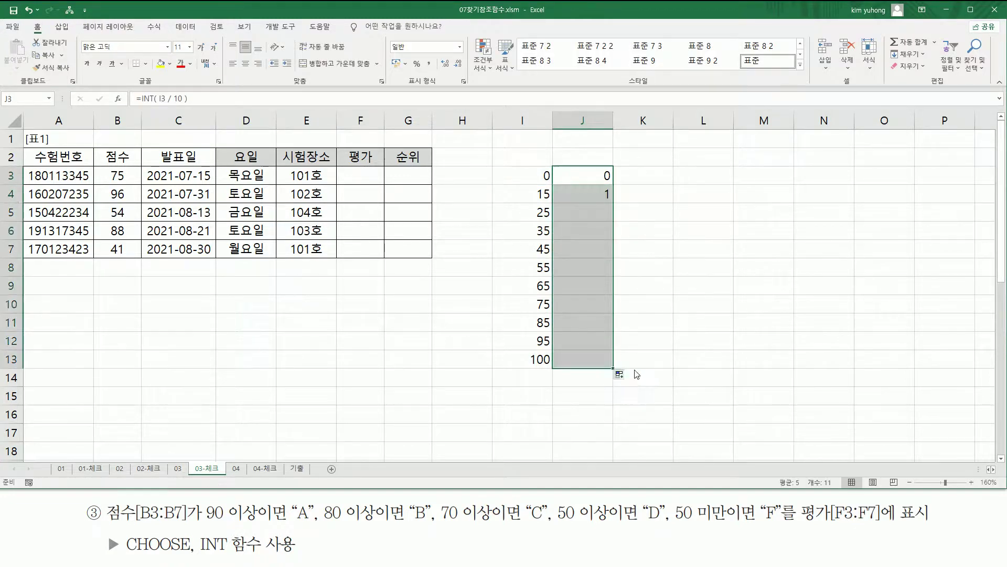
pyautogui.moveTo(590, 172); pyautogui.dragTo(618, 378)
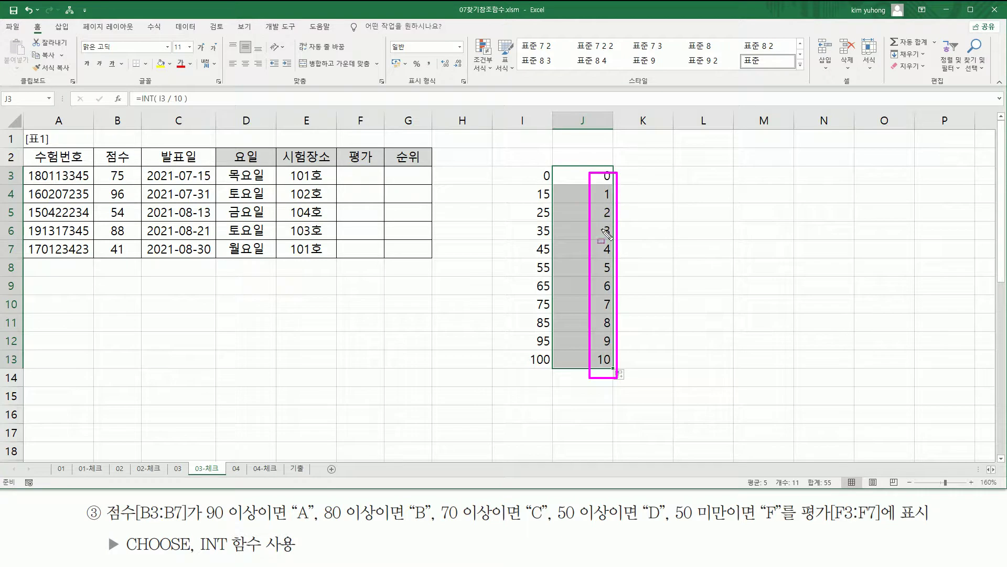
pyautogui.moveTo(123, 549); pyautogui.dragTo(186, 551)
pyautogui.moveTo(598, 163)
pyautogui.mouseDown()
pyautogui.moveTo(619, 181)
pyautogui.moveTo(611, 175)
pyautogui.mouseUp()
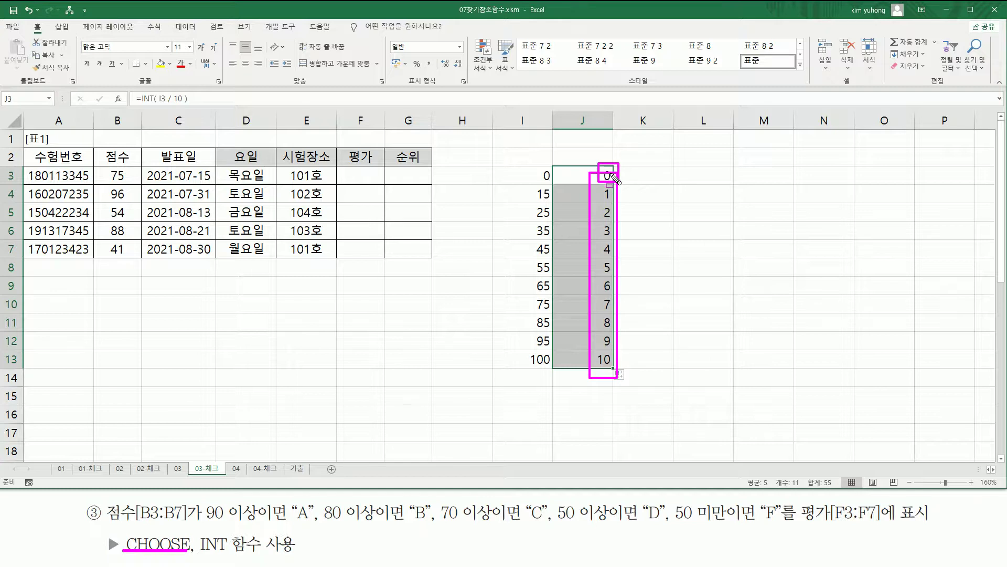
pyautogui.press('Escape')
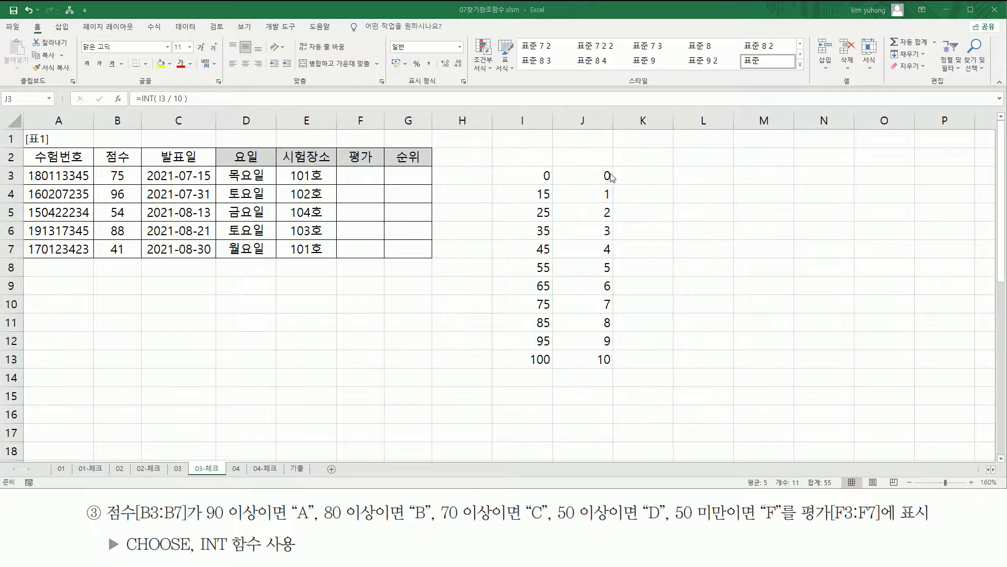
# - Add +1 to the end of the INT formula in J3 and fill it down through J13
pyautogui.doubleClick(611, 177)
pyautogui.click(640, 175)
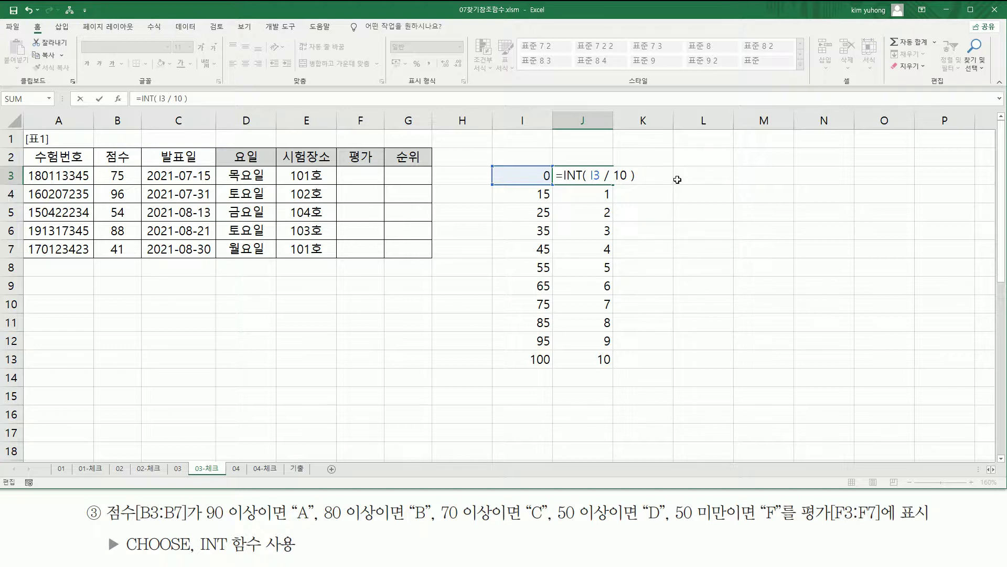
pyautogui.press('Return')
pyautogui.click(594, 175)
pyautogui.moveTo(614, 186); pyautogui.dragTo(509, 155)
# - Copy the J3 formula into J2 as plain text and centre it above the sample results
pyautogui.doubleClick(609, 176)
pyautogui.hotkey('ctrl', 'c')
pyautogui.press('Escape')
pyautogui.click(589, 155)
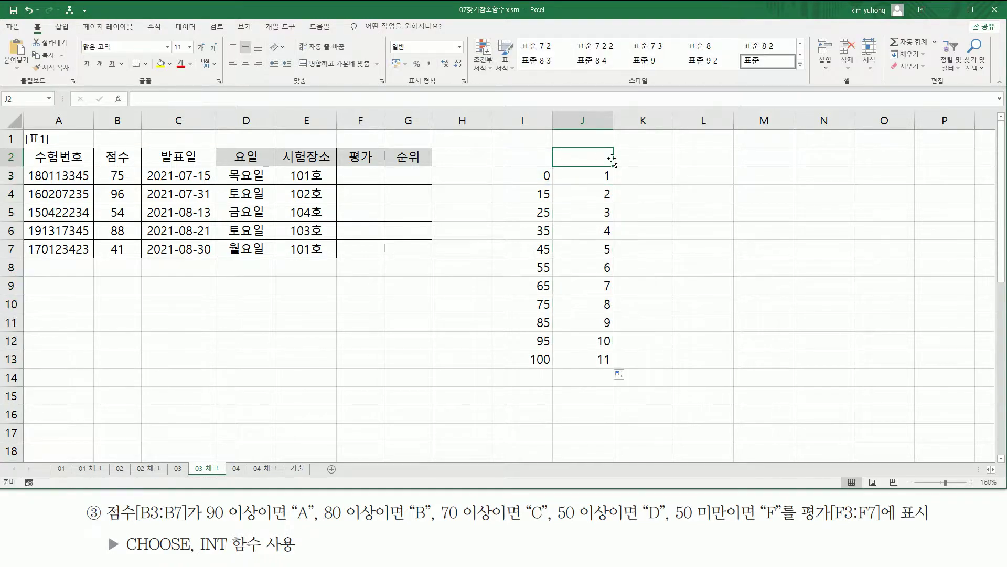
pyautogui.write("'")
pyautogui.hotkey('ctrl', 'v')
pyautogui.press('Return')
pyautogui.click(592, 157)
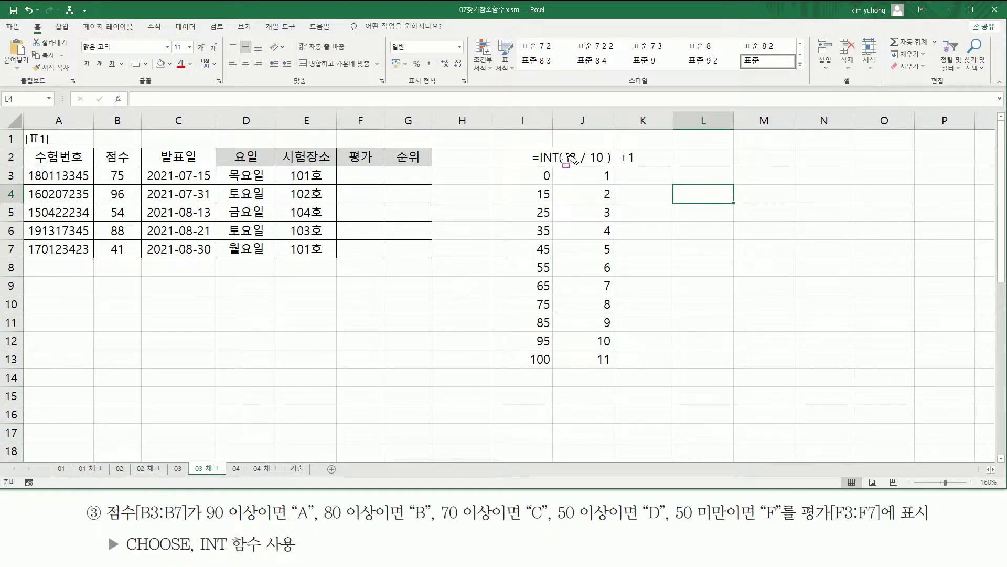
pyautogui.moveTo(565, 146)
pyautogui.mouseDown()
pyautogui.moveTo(589, 169)
pyautogui.moveTo(604, 164)
pyautogui.mouseUp()
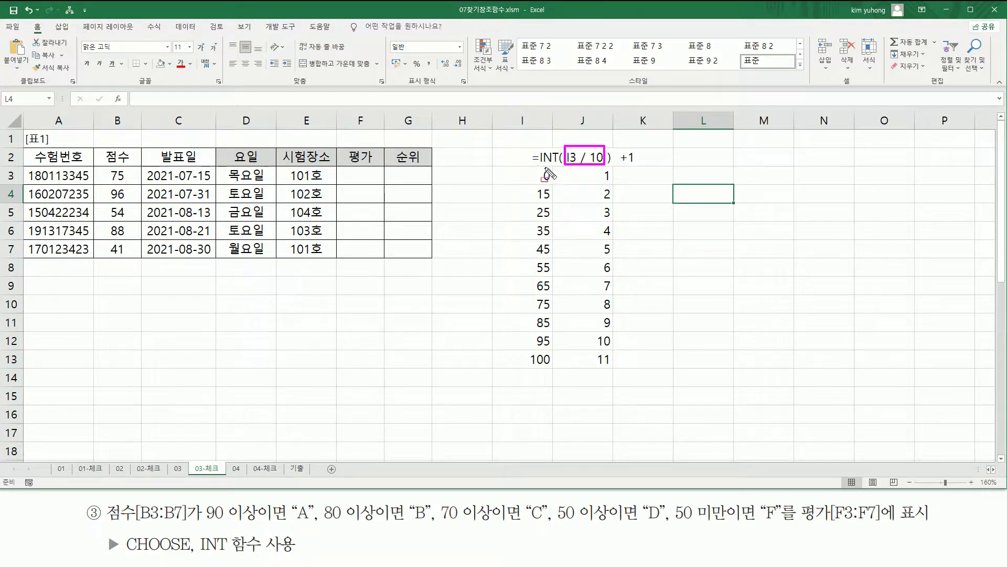
pyautogui.moveTo(619, 166); pyautogui.dragTo(639, 147)
pyautogui.moveTo(540, 180); pyautogui.dragTo(618, 184)
pyautogui.moveTo(534, 200)
pyautogui.mouseDown()
pyautogui.moveTo(605, 184)
pyautogui.moveTo(618, 202)
pyautogui.mouseUp()
pyautogui.moveTo(533, 220)
pyautogui.mouseDown()
pyautogui.moveTo(601, 206)
pyautogui.moveTo(613, 219)
pyautogui.mouseUp()
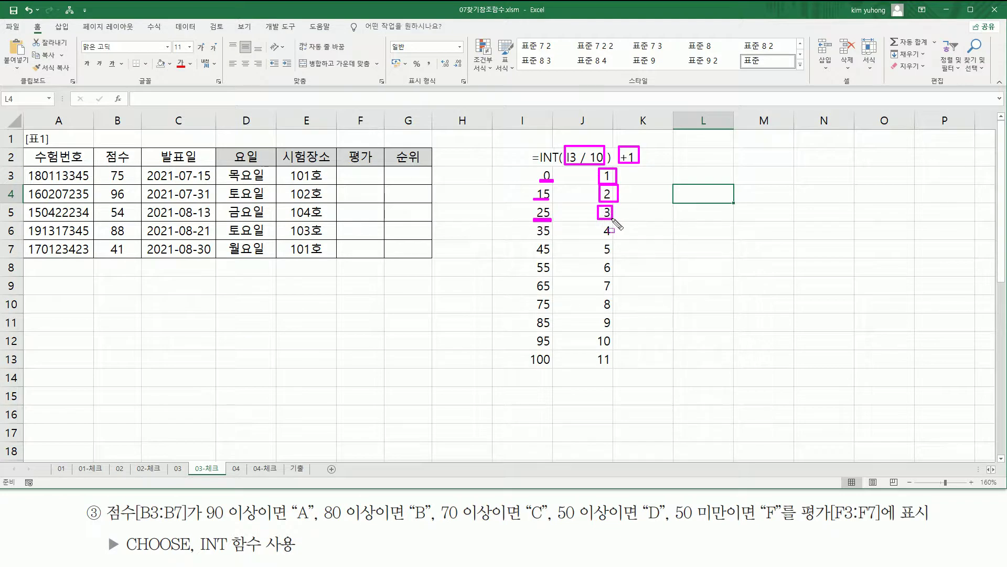
pyautogui.press('e')
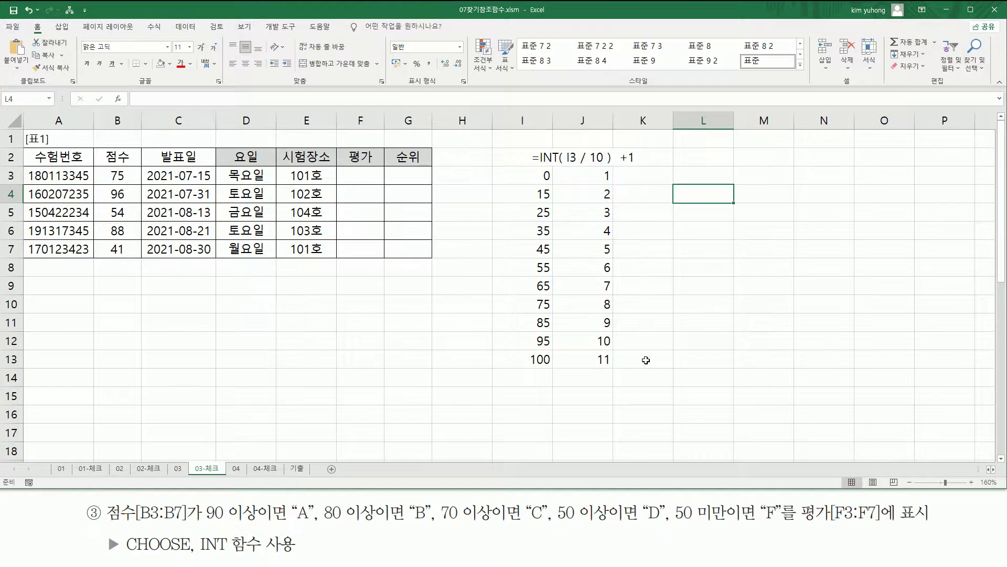
pyautogui.press('Escape')
# - Enter the grades A, A, B, C, D and D upward from K13 to K8 beside the sample results
pyautogui.click(651, 360)
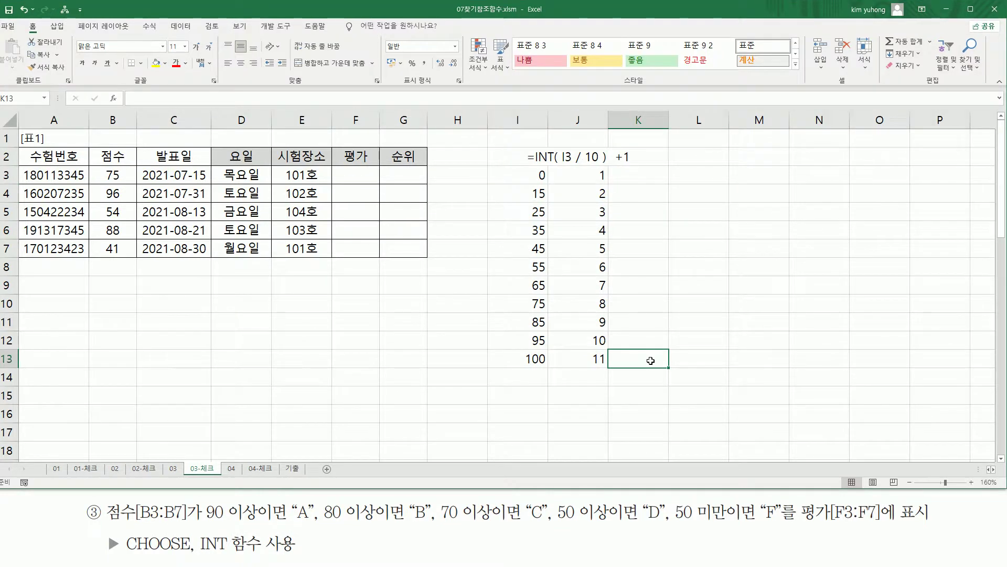
pyautogui.write('a')
pyautogui.press('BackSpace')
pyautogui.hotkey('shift', 'Return')
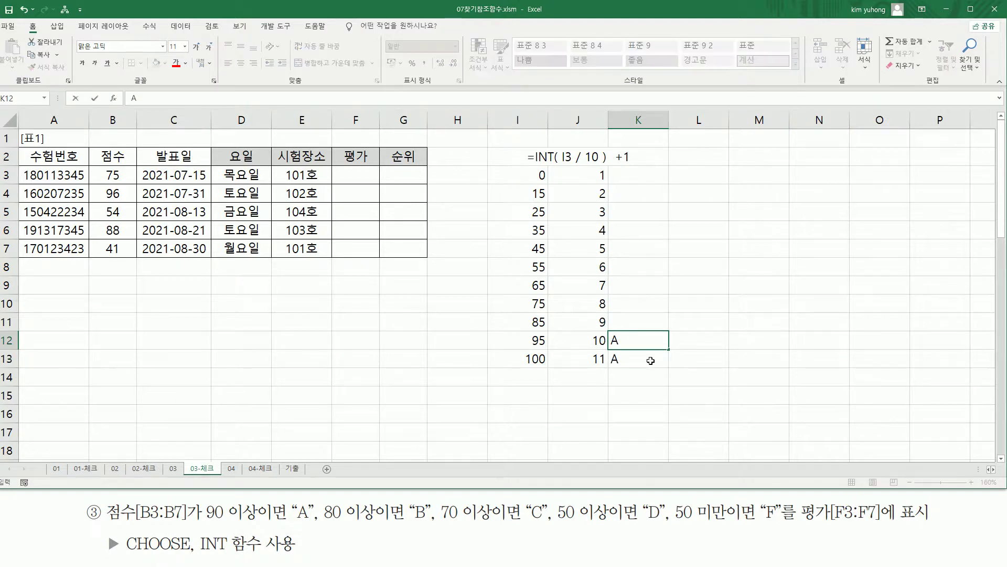
pyautogui.hotkey('shift', 'Return')
pyautogui.write('B')
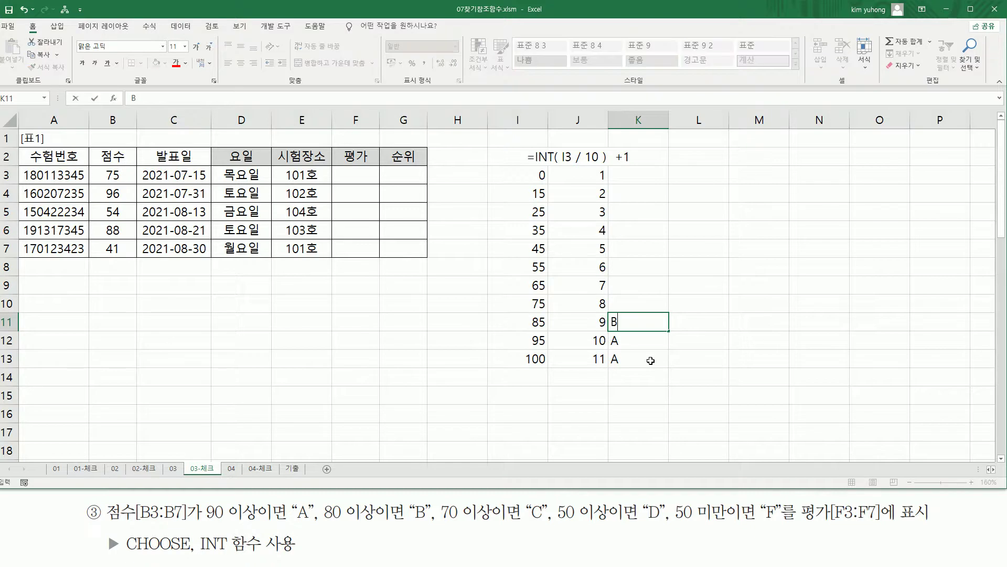
pyautogui.hotkey('shift', 'Return')
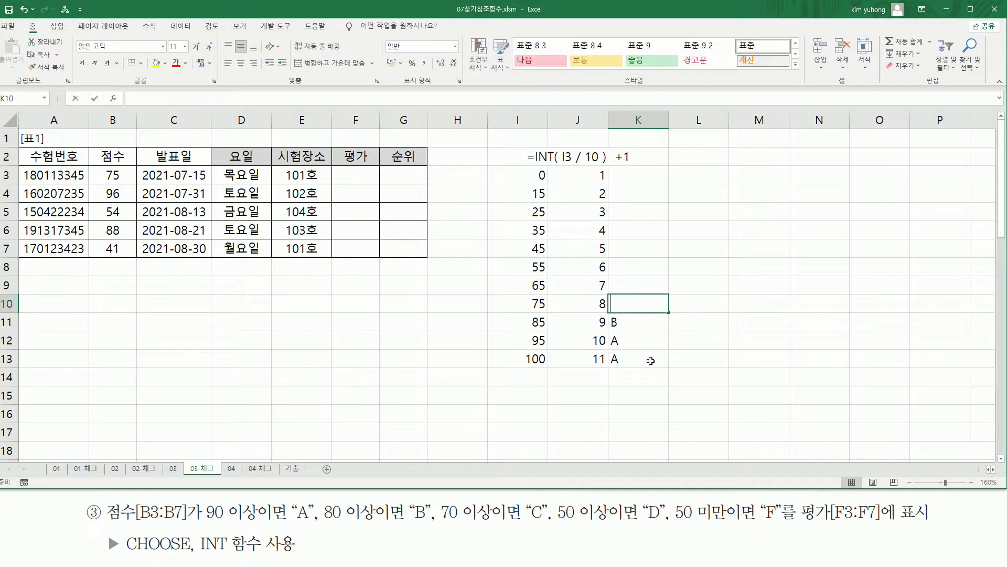
pyautogui.write('C')
pyautogui.hotkey('shift', 'Return')
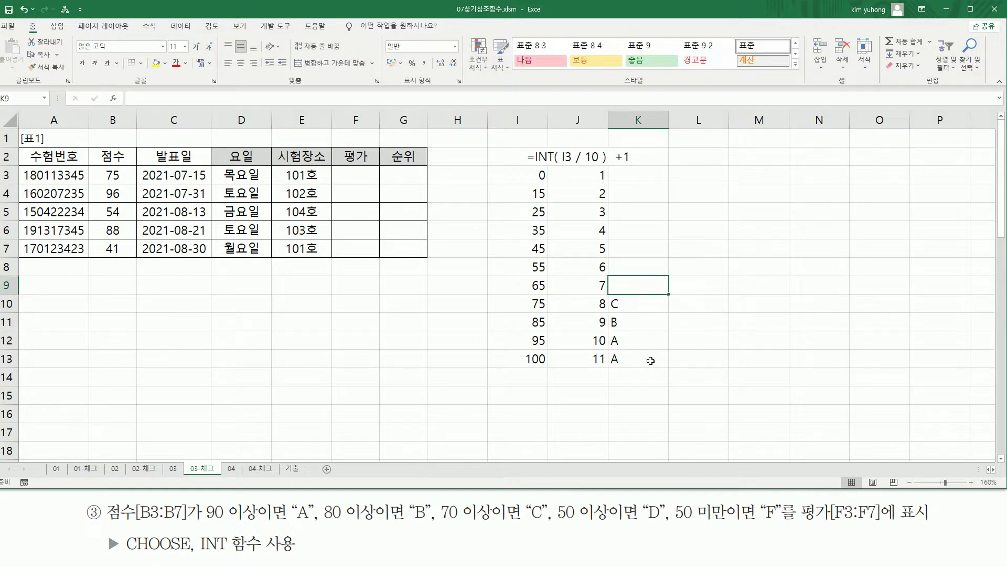
pyautogui.write('D')
pyautogui.hotkey('shift', 'Return')
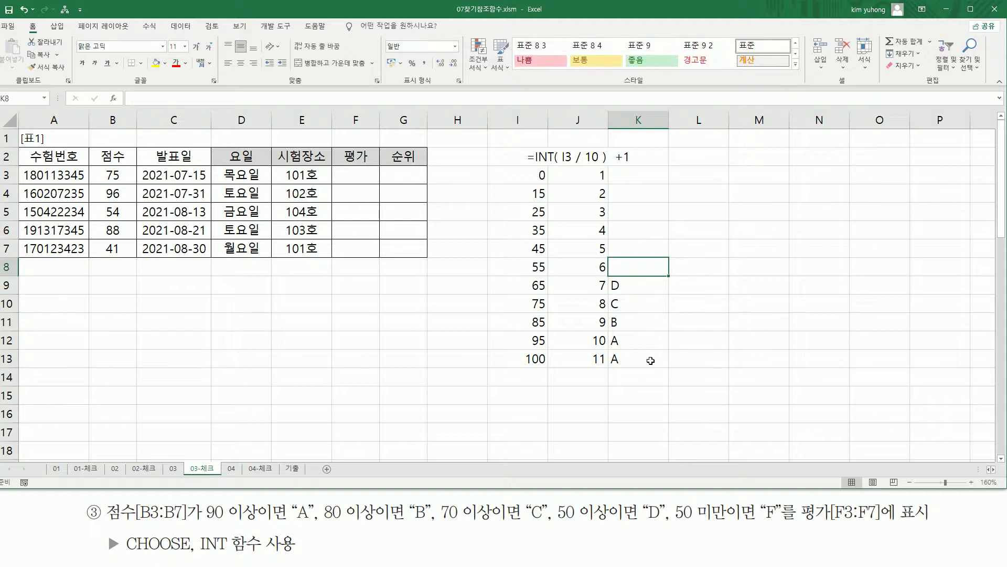
pyautogui.write('D')
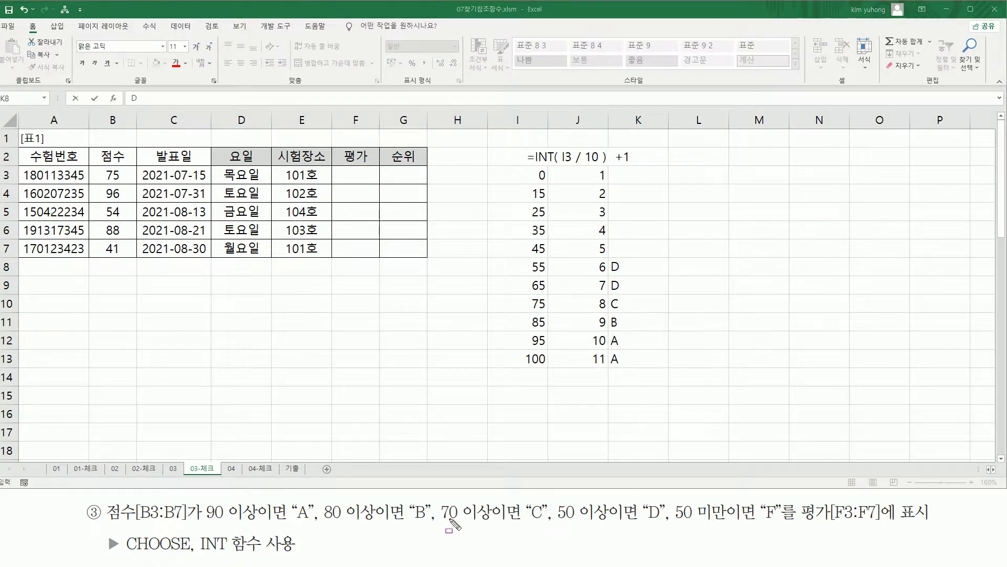
pyautogui.moveTo(438, 499)
pyautogui.mouseDown()
pyautogui.moveTo(458, 519)
pyautogui.moveTo(662, 524)
pyautogui.mouseUp()
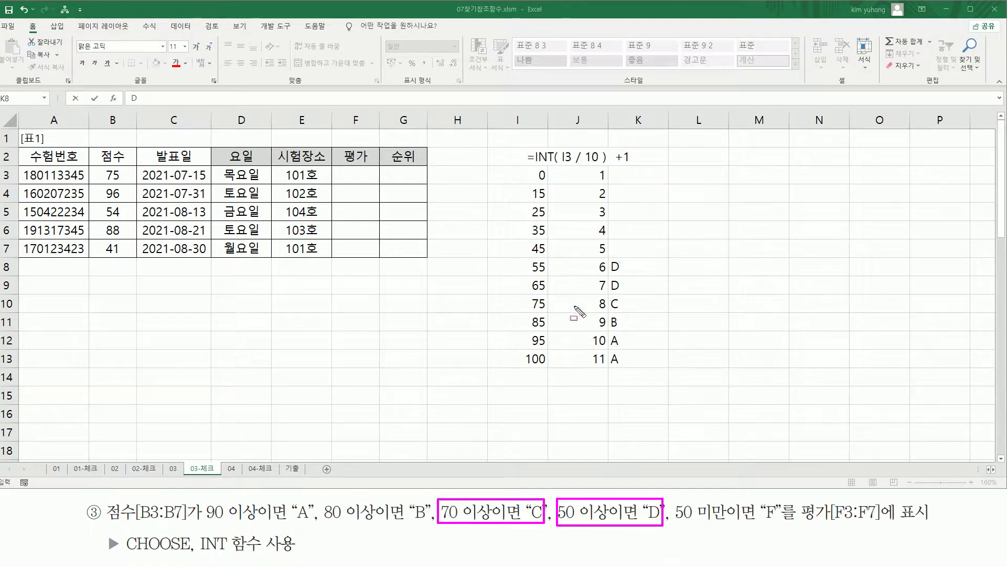
pyautogui.moveTo(526, 277)
pyautogui.mouseDown()
pyautogui.moveTo(528, 292)
pyautogui.moveTo(550, 294)
pyautogui.mouseUp()
pyautogui.moveTo(526, 259)
pyautogui.mouseDown()
pyautogui.moveTo(526, 271)
pyautogui.moveTo(553, 277)
pyautogui.mouseUp()
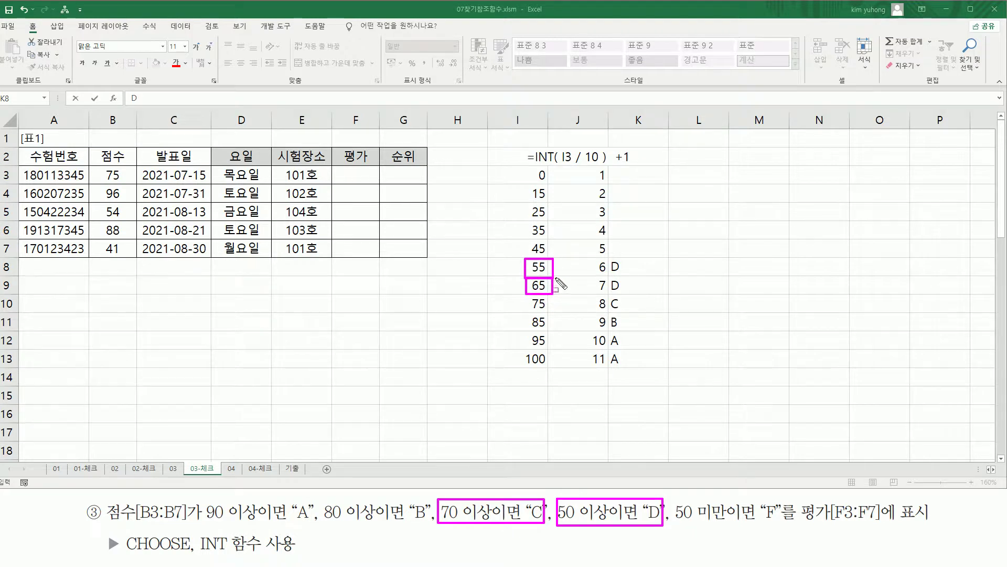
pyautogui.moveTo(606, 257); pyautogui.dragTo(627, 292)
pyautogui.press('Escape')
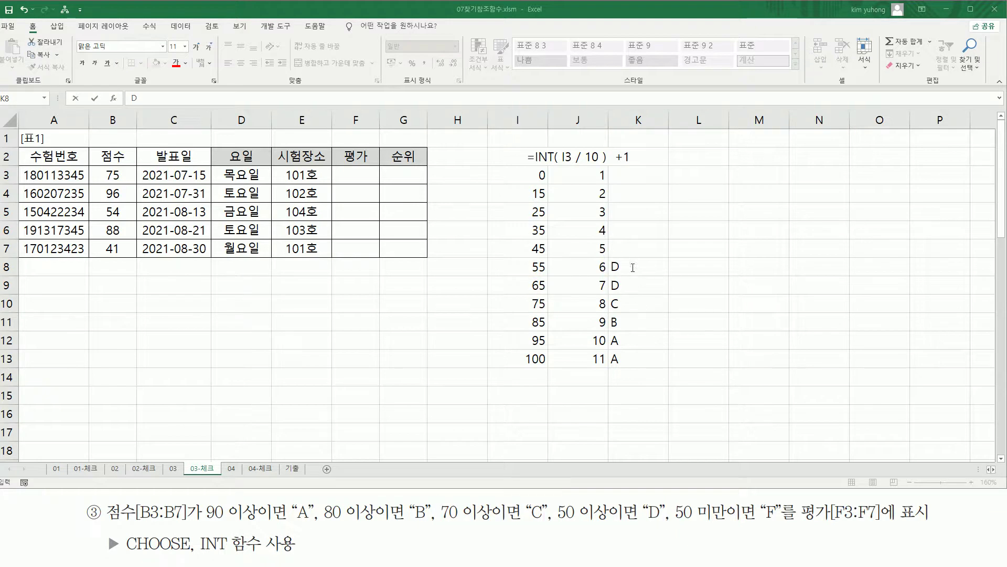
# - Enter the grade F in each of the cells K7 up through K3 beside the sample results
pyautogui.click(628, 248)
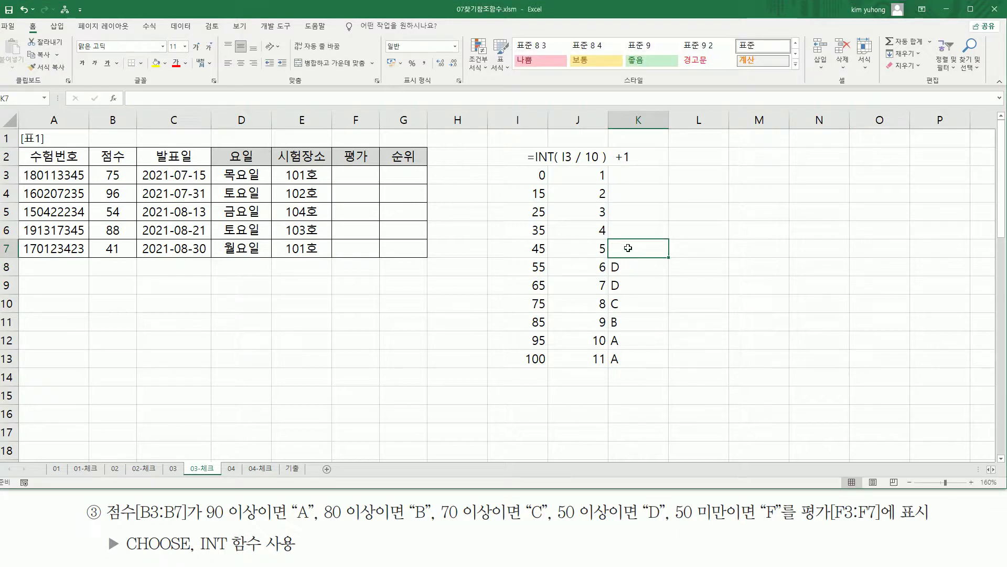
pyautogui.write('F')
pyautogui.press('Up')
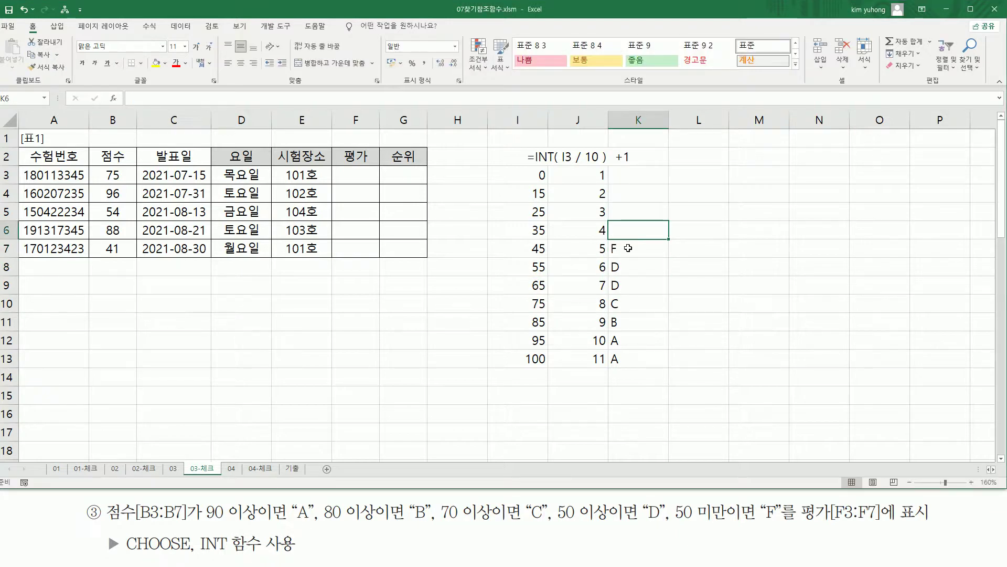
pyautogui.write('F')
pyautogui.press('Up')
pyautogui.write('F')
pyautogui.press('Up')
pyautogui.write('F')
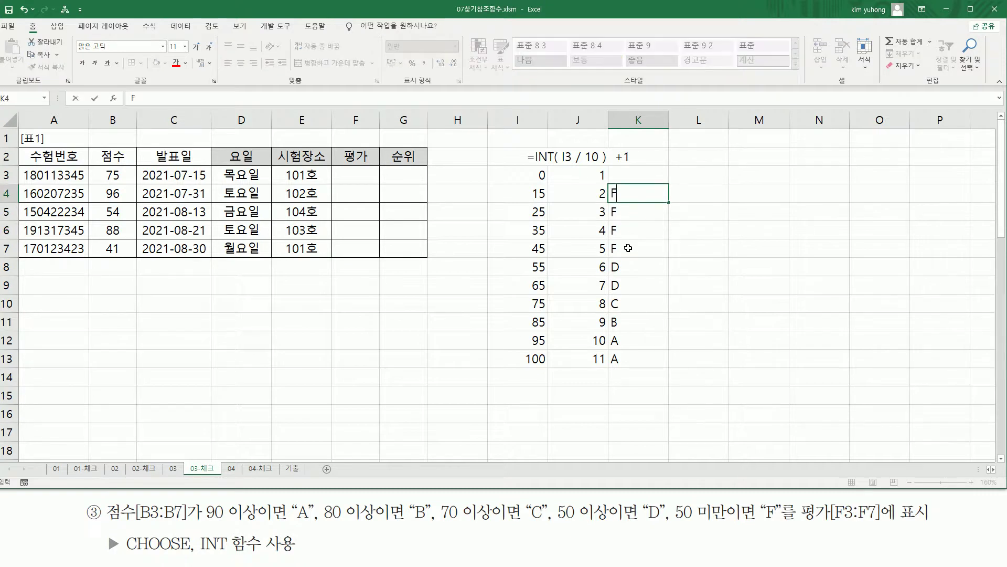
pyautogui.press('Up')
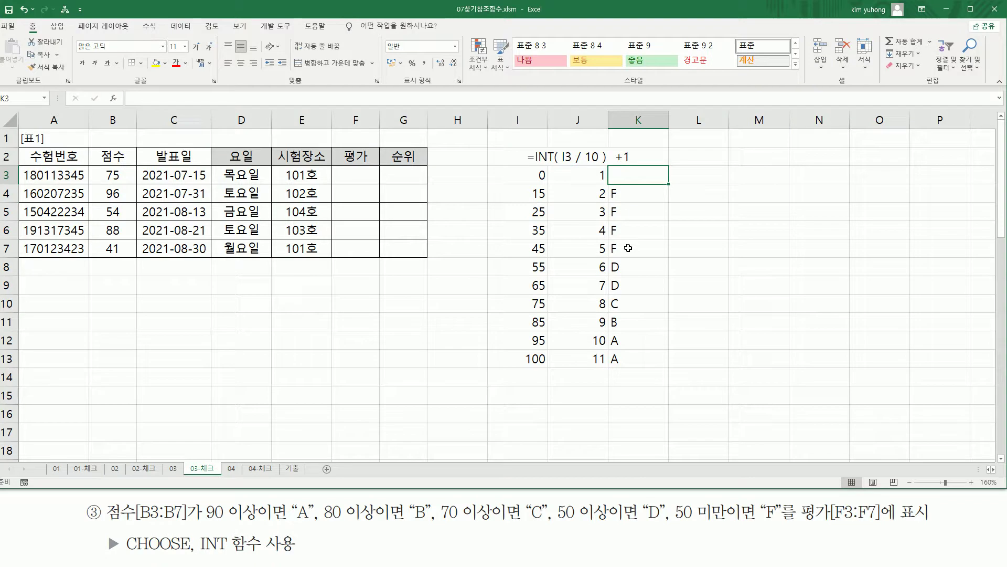
pyautogui.write('F')
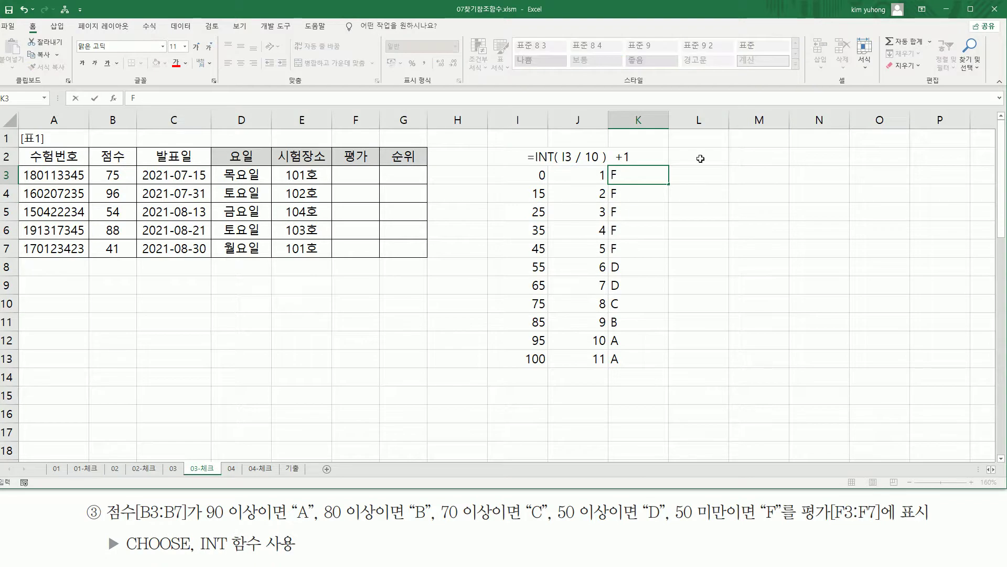
pyautogui.click(631, 362)
pyautogui.moveTo(641, 176); pyautogui.dragTo(638, 356)
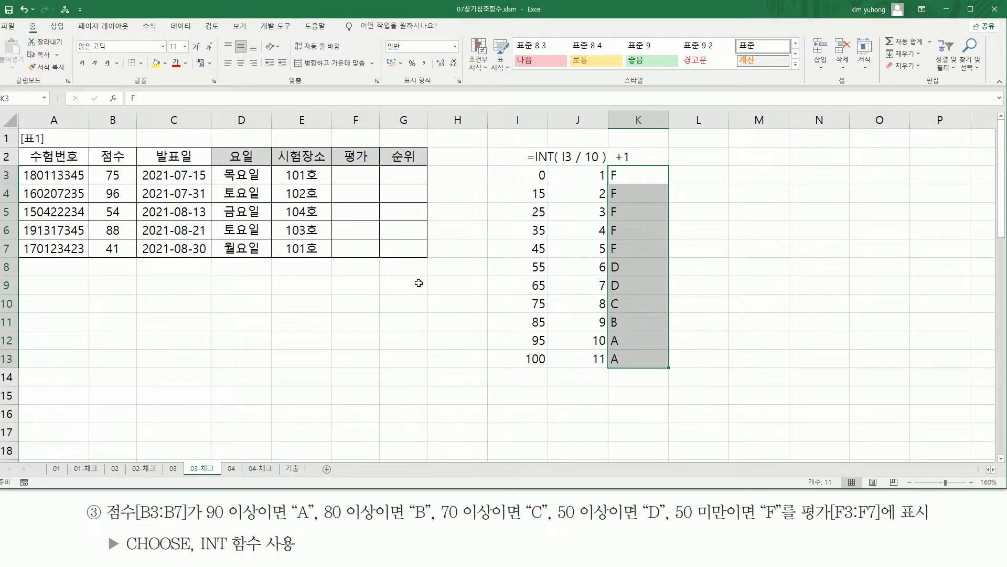
pyautogui.click(401, 285)
# - Enter =INT( B3 / 10 ) +1 in F3 and fill it down through F7
pyautogui.click(367, 180)
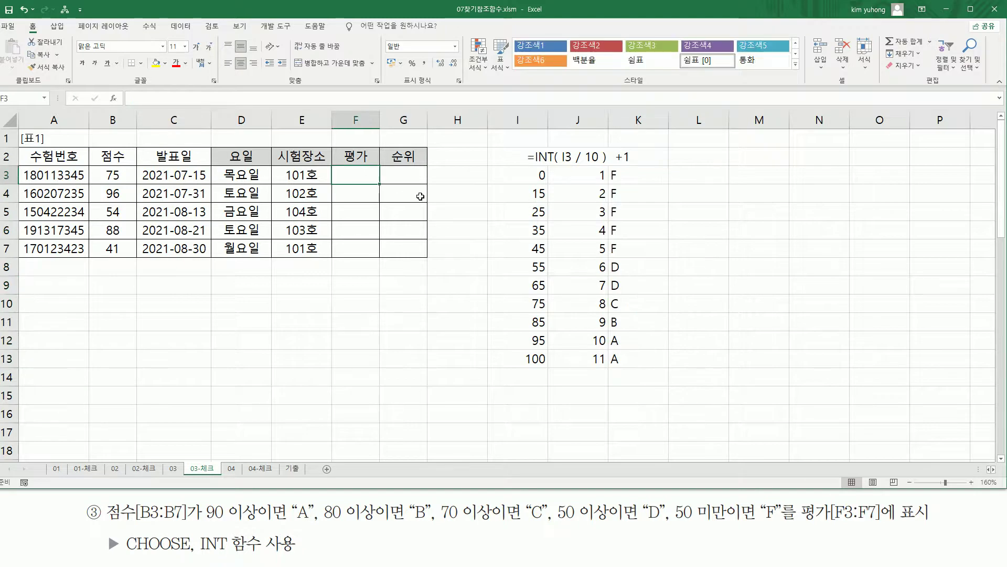
pyautogui.write('=')
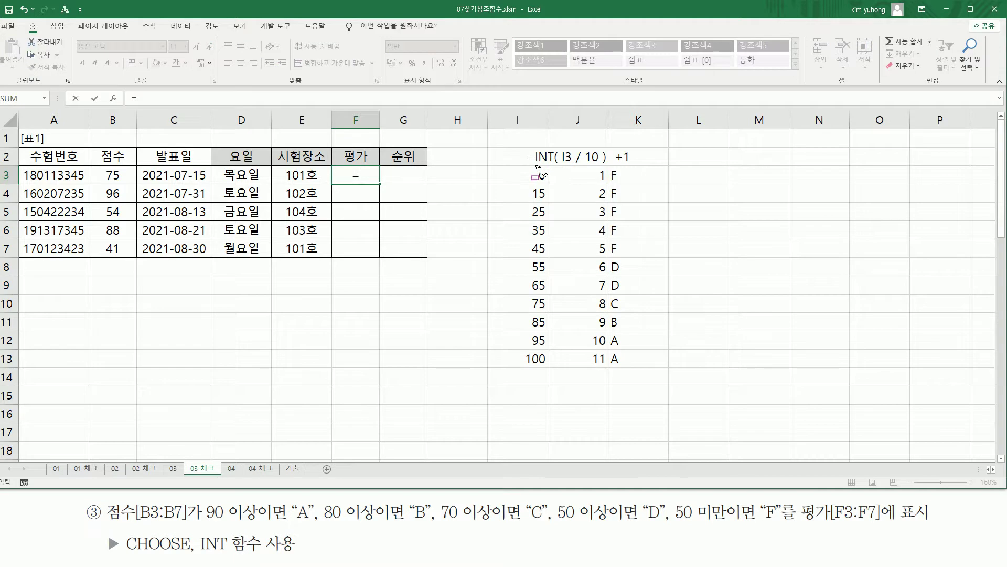
pyautogui.moveTo(535, 164)
pyautogui.mouseDown()
pyautogui.moveTo(609, 166)
pyautogui.moveTo(605, 146)
pyautogui.moveTo(634, 165)
pyautogui.mouseUp()
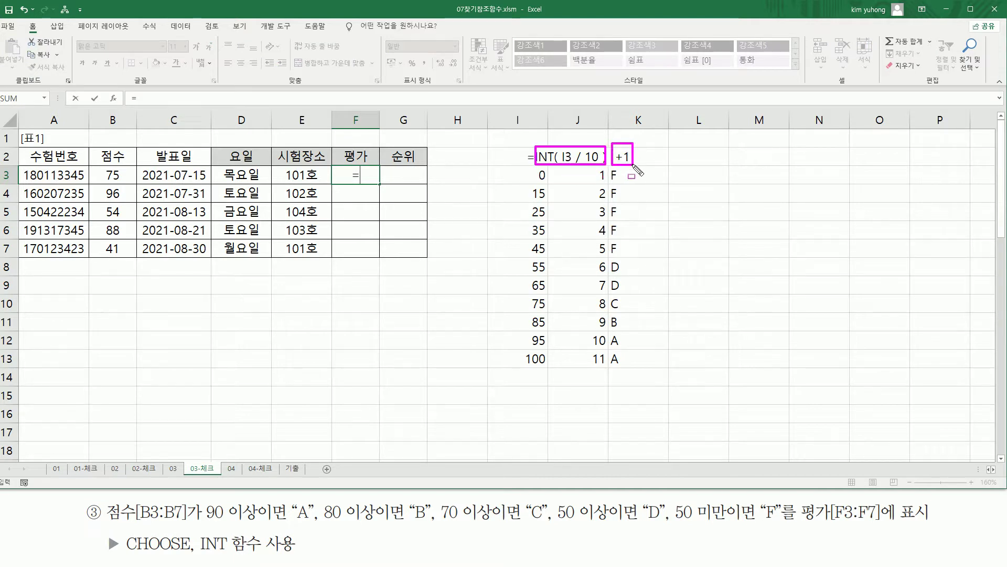
pyautogui.press('Escape')
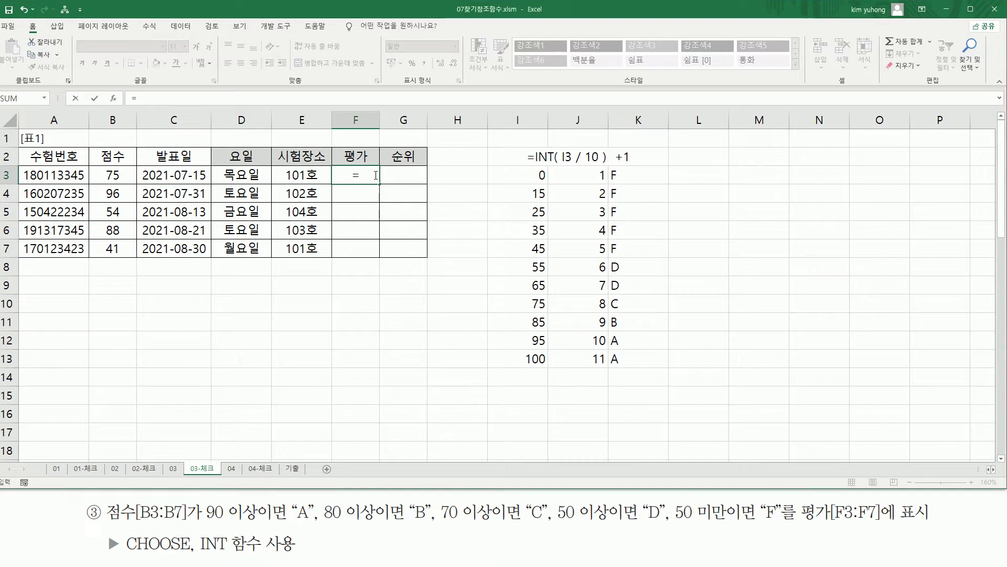
pyautogui.write('INT')
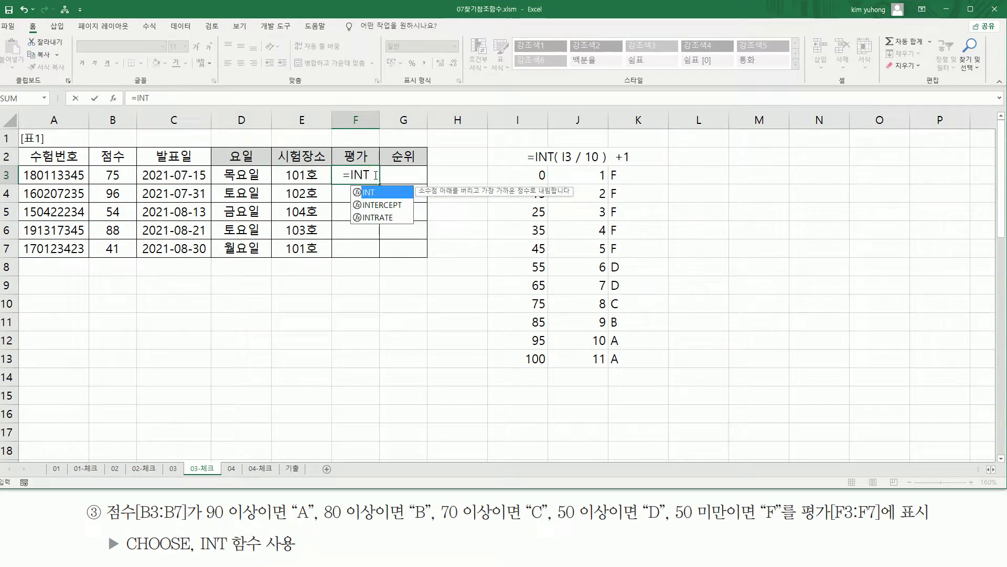
pyautogui.write('(')
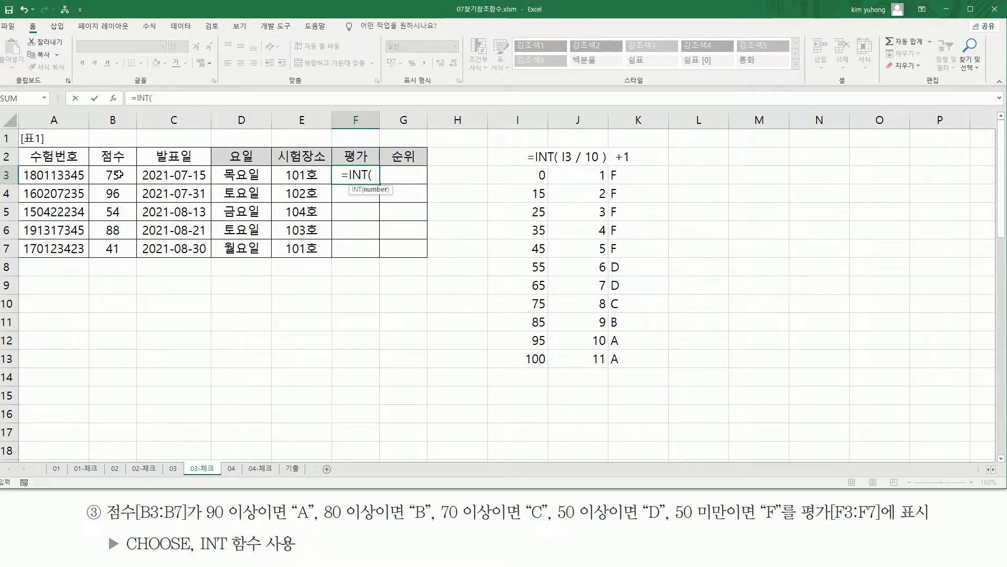
pyautogui.click(118, 177)
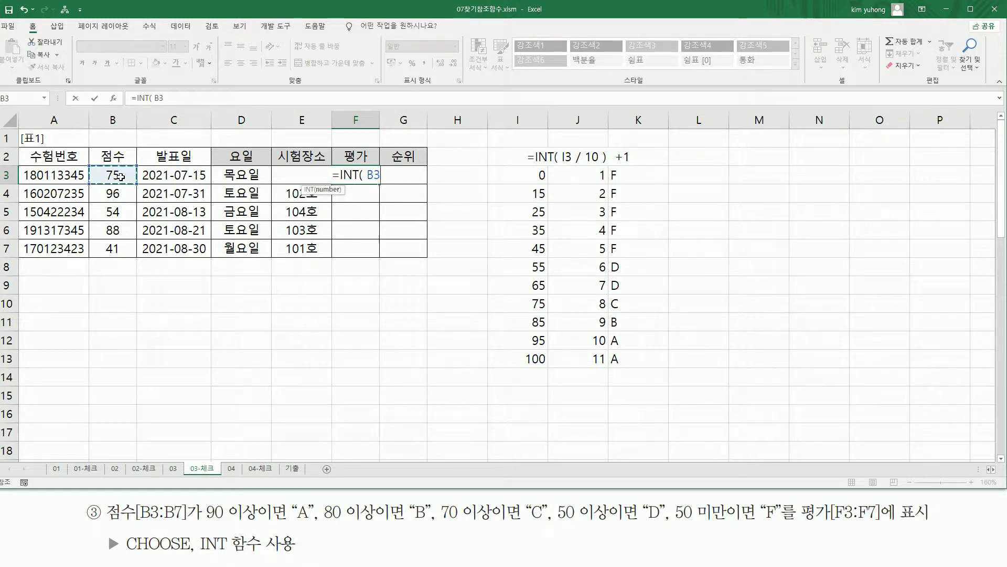
pyautogui.write('/ ')
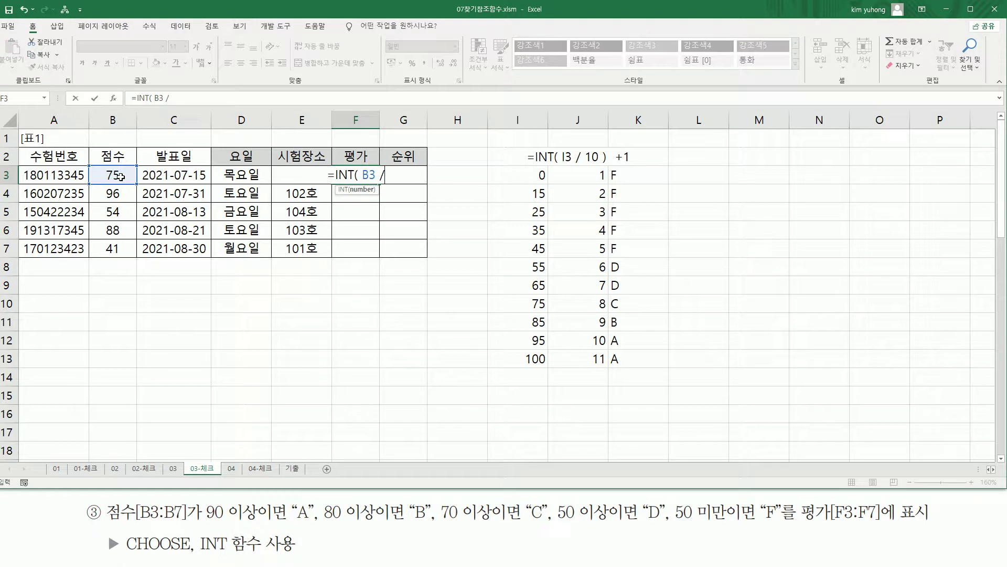
pyautogui.write('10')
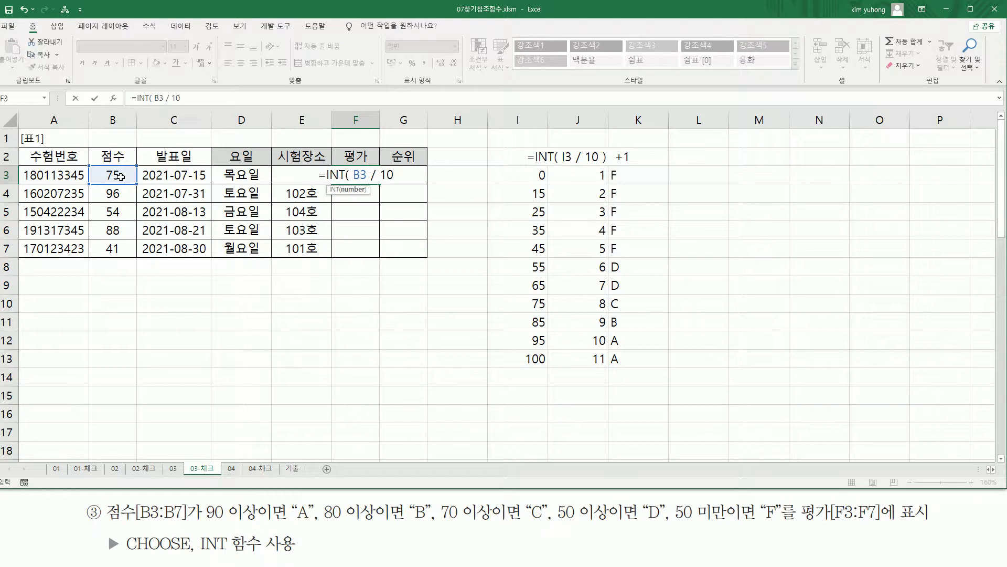
pyautogui.write(' ) +1')
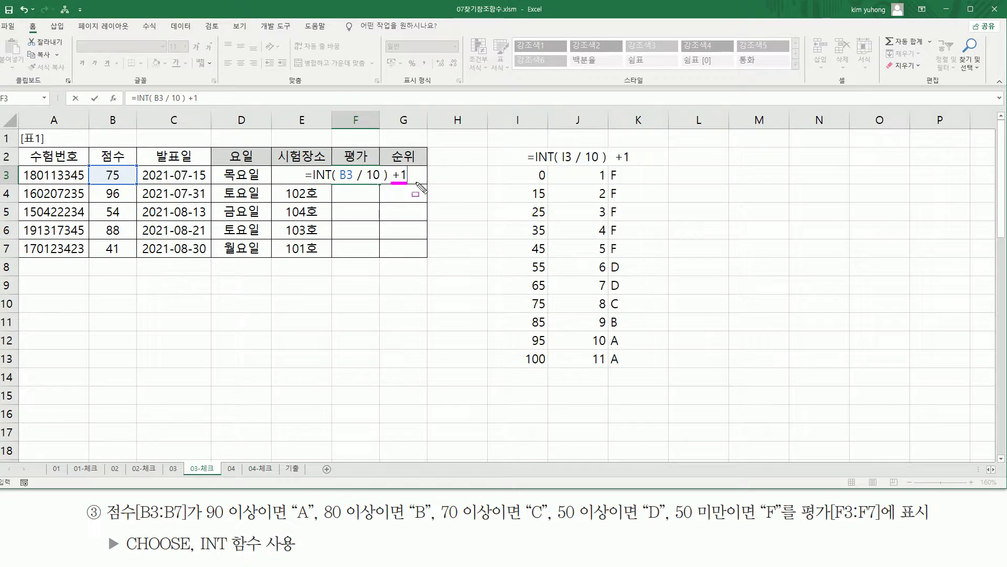
pyautogui.moveTo(610, 183); pyautogui.dragTo(608, 184)
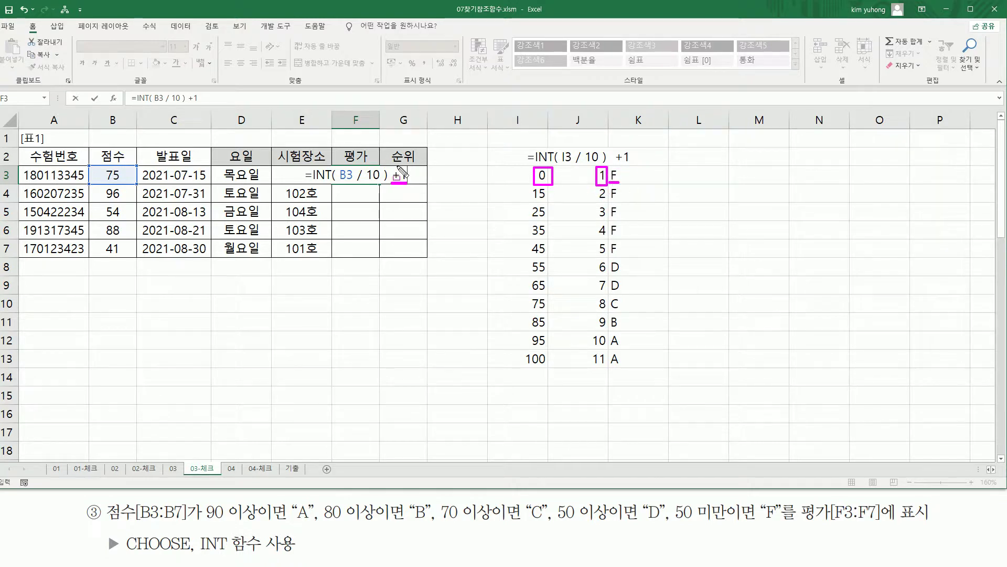
pyautogui.press('Escape')
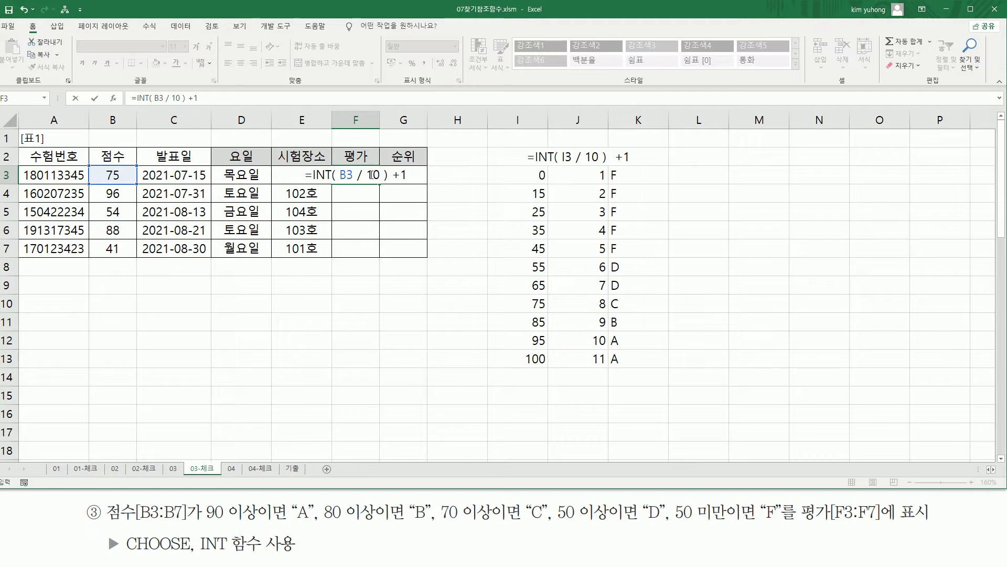
pyautogui.press('Return')
pyautogui.click(367, 177)
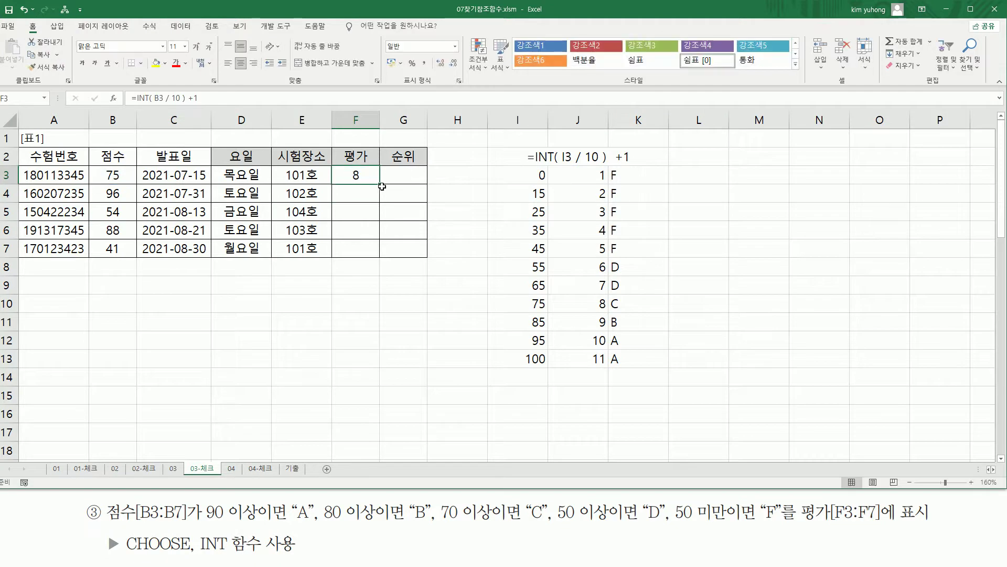
pyautogui.moveTo(380, 184); pyautogui.dragTo(380, 255)
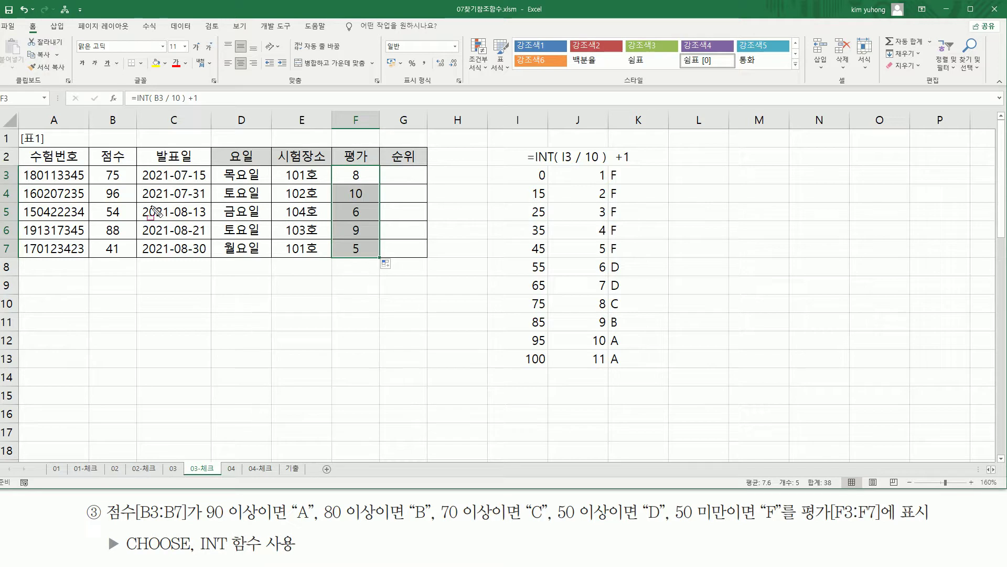
pyautogui.moveTo(99, 167)
pyautogui.mouseDown()
pyautogui.moveTo(111, 184)
pyautogui.moveTo(127, 182)
pyautogui.mouseUp()
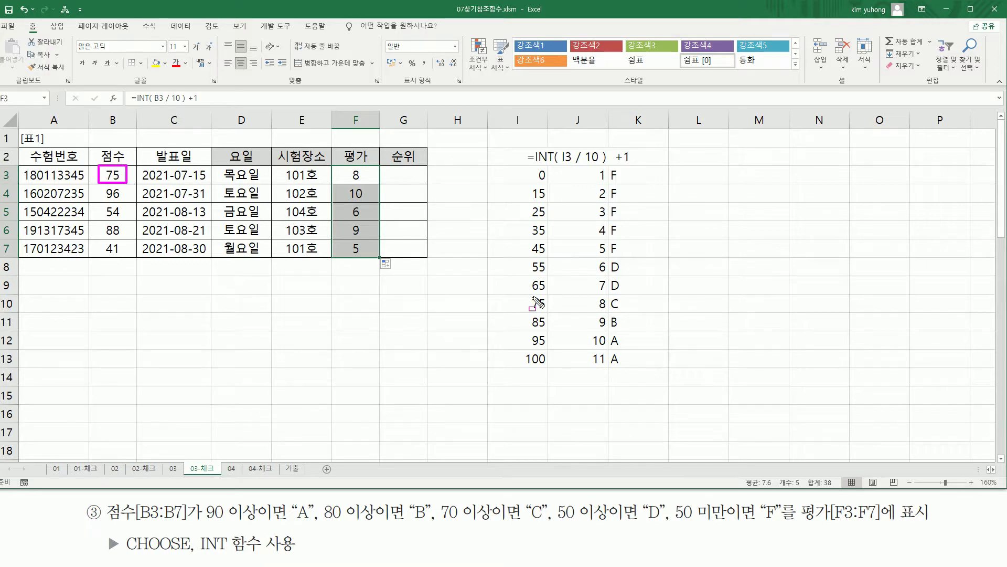
pyautogui.moveTo(526, 292); pyautogui.dragTo(661, 314)
pyautogui.moveTo(594, 307); pyautogui.dragTo(607, 308)
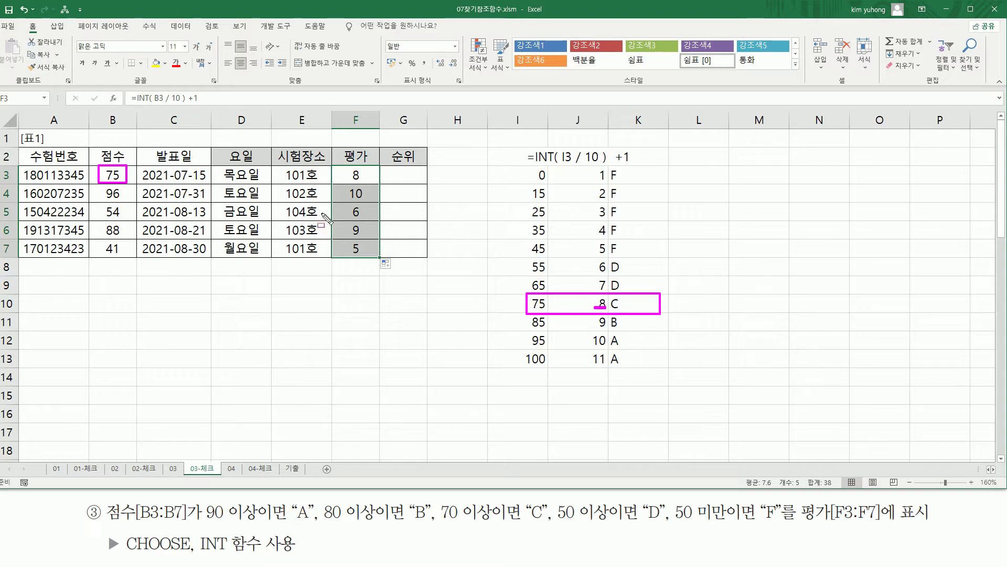
pyautogui.moveTo(98, 198); pyautogui.dragTo(97, 202)
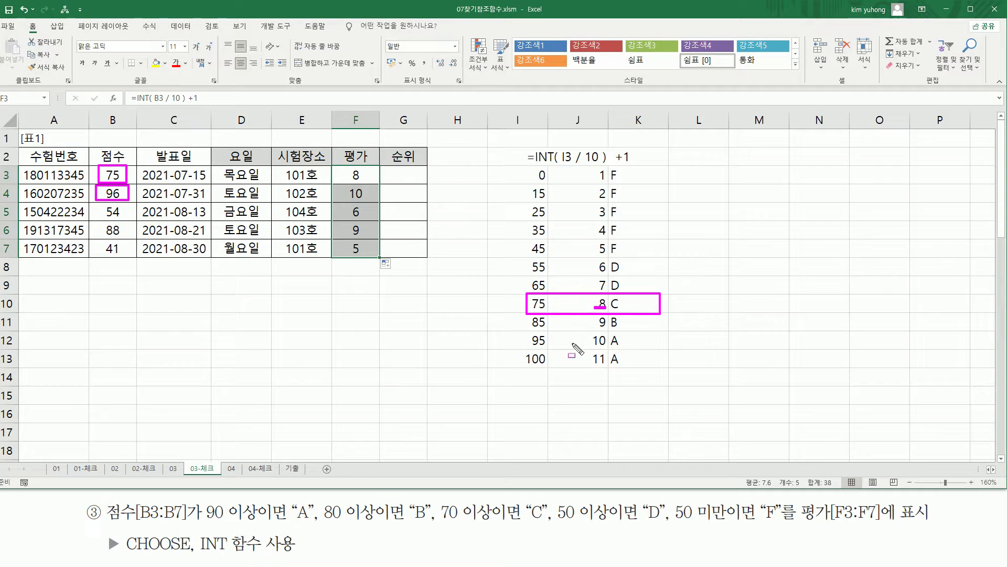
pyautogui.moveTo(593, 333); pyautogui.dragTo(622, 346)
pyautogui.moveTo(125, 204)
pyautogui.mouseDown()
pyautogui.moveTo(102, 220)
pyautogui.moveTo(126, 204)
pyautogui.mouseUp()
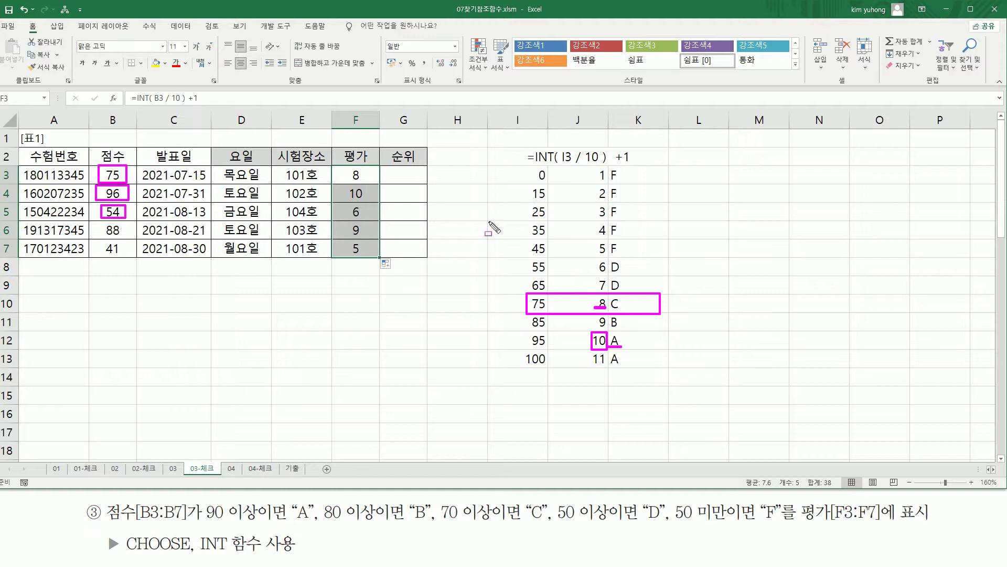
pyautogui.moveTo(531, 273); pyautogui.dragTo(624, 273)
pyautogui.moveTo(353, 206); pyautogui.dragTo(373, 225)
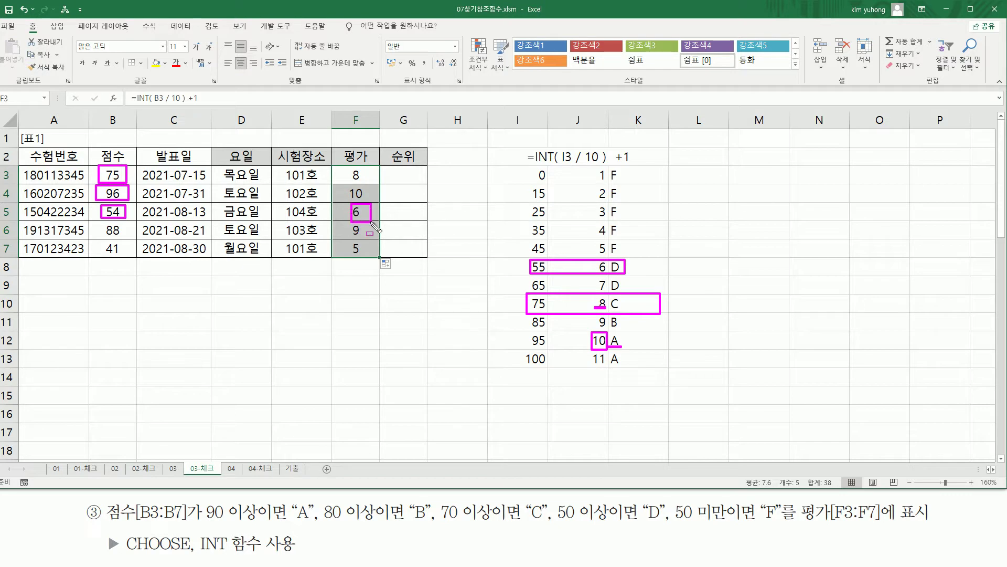
# - Wrap the F3 formula in a CHOOSE function, using INT( B3 / 10 ) +1 as the index number
pyautogui.press('Escape')
pyautogui.click(355, 176)
pyautogui.doubleClick(354, 175)
pyautogui.press('Home')
pyautogui.press('Right')
pyautogui.write('CHOOSE(')
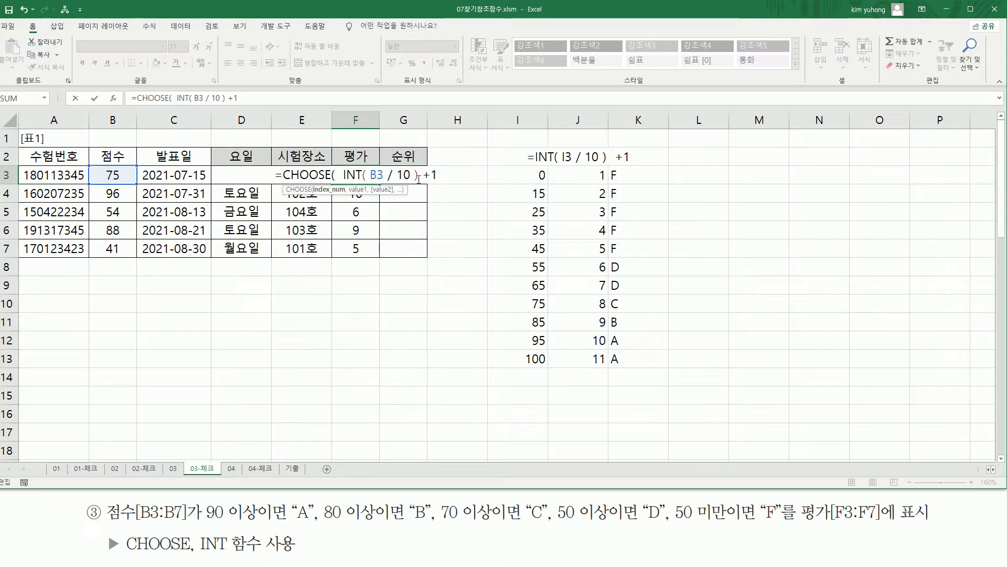
pyautogui.hotkey('shift', 'End')
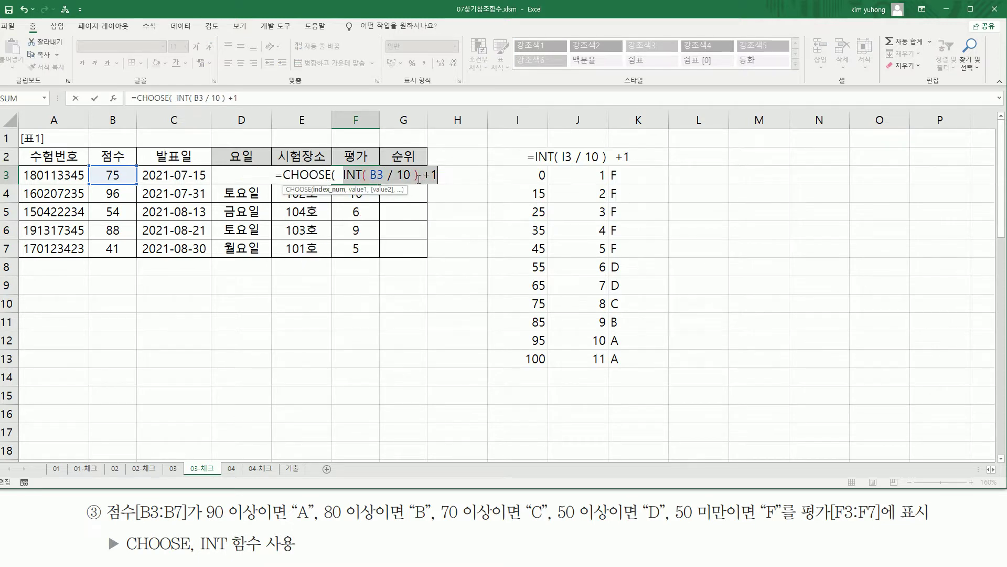
pyautogui.press('End')
pyautogui.write(',')
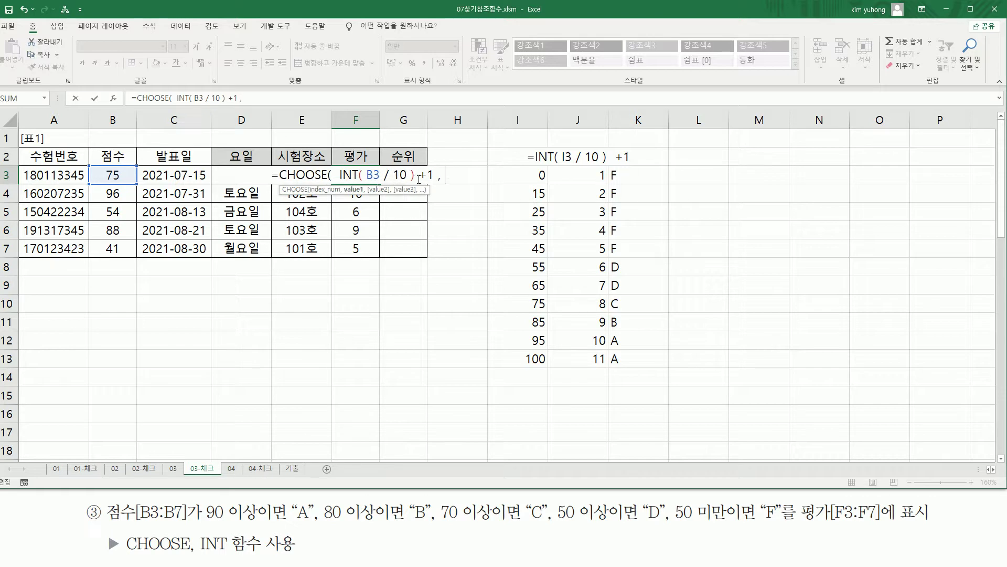
# - Add "F" as the first five values of the CHOOSE formula in F3
pyautogui.write(' "')
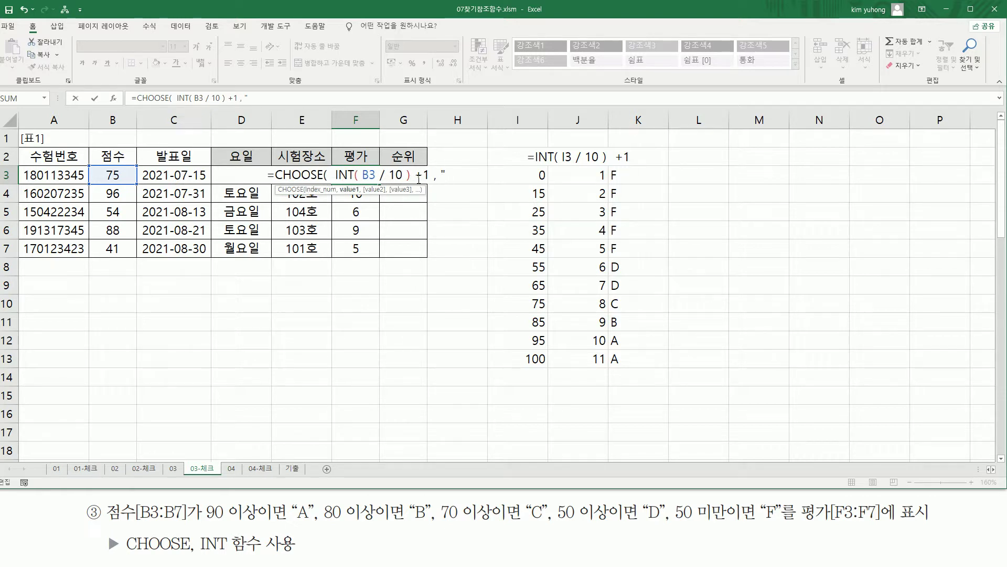
pyautogui.write('F')
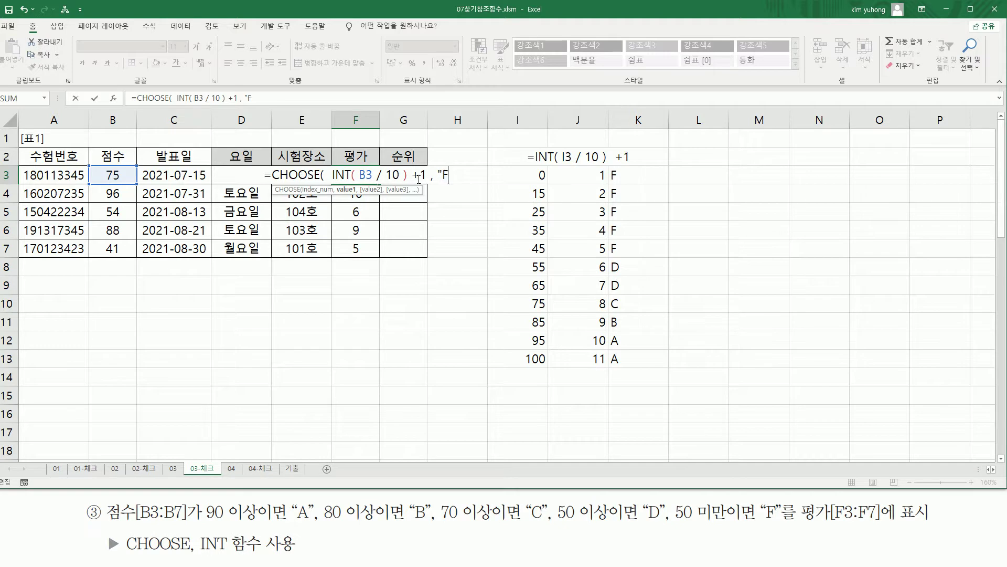
pyautogui.write('" ,"')
pyautogui.press('BackSpace')
pyautogui.write('"F"')
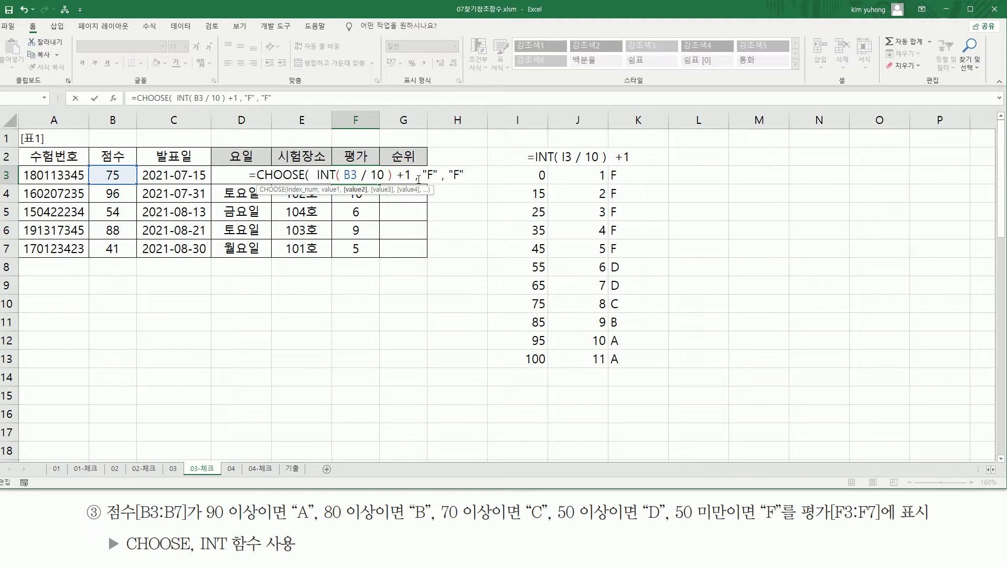
pyautogui.write(' , "F"')
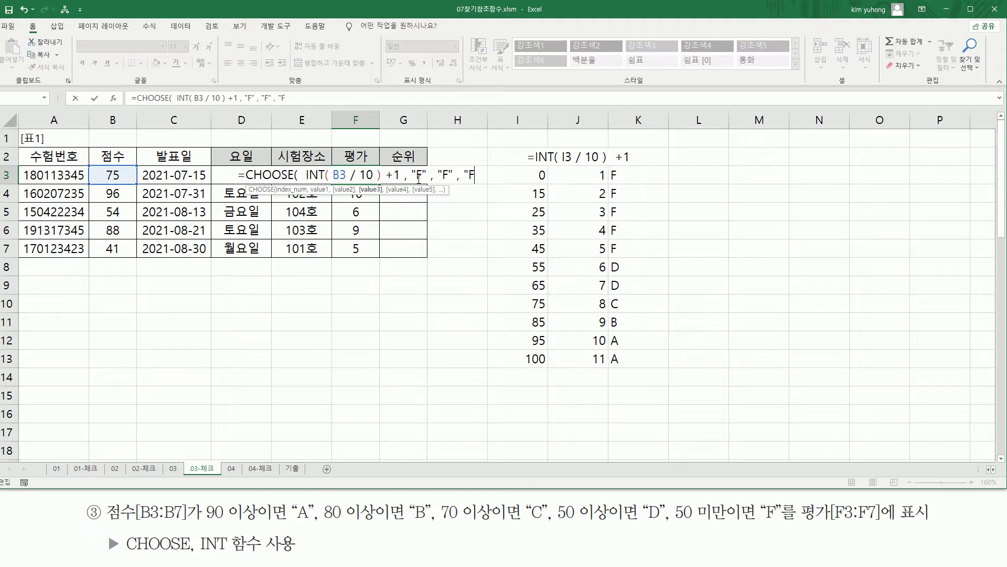
pyautogui.write(' ,')
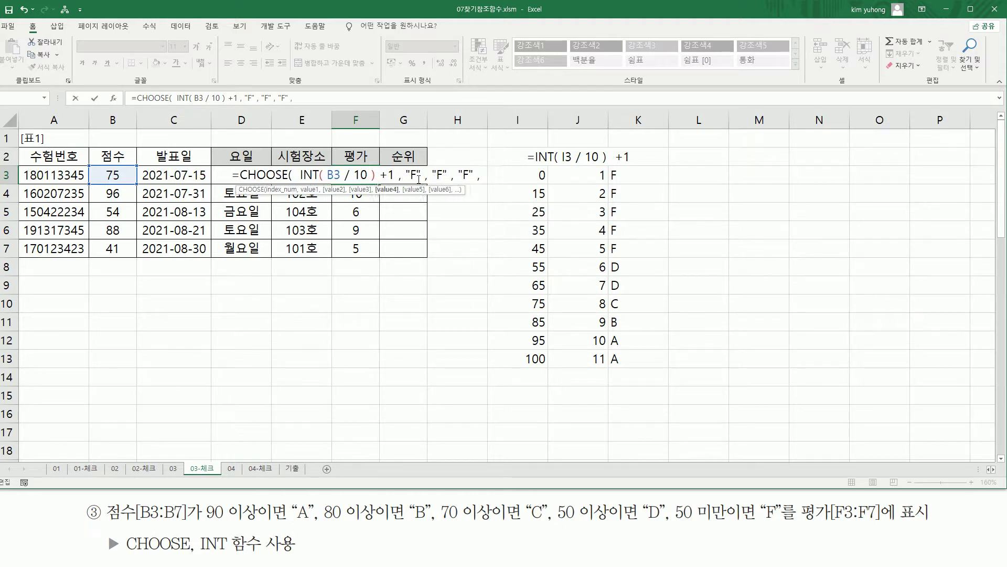
pyautogui.write(' "F" , "F" , "F" ,')
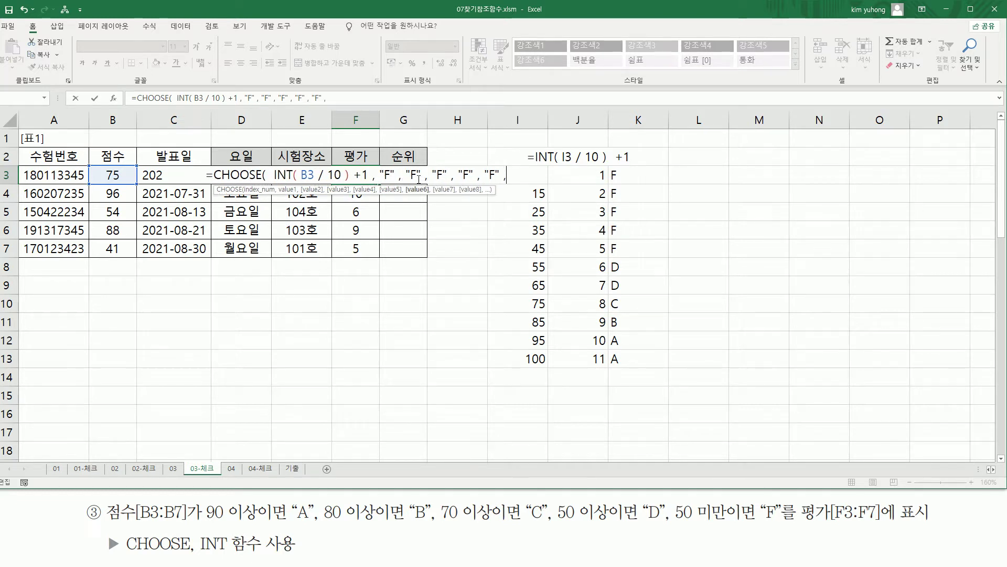
# - Add "D", "D", "C", "B", "A" and "A" as the remaining CHOOSE values in F3 and close the function
pyautogui.write('"D" , "D"')
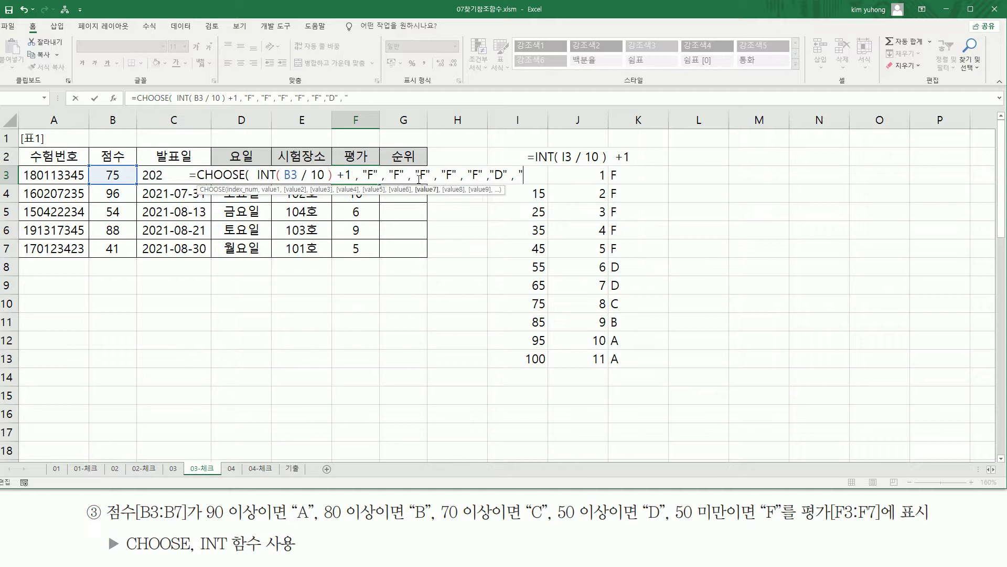
pyautogui.write(' , "C')
pyautogui.write('" , "')
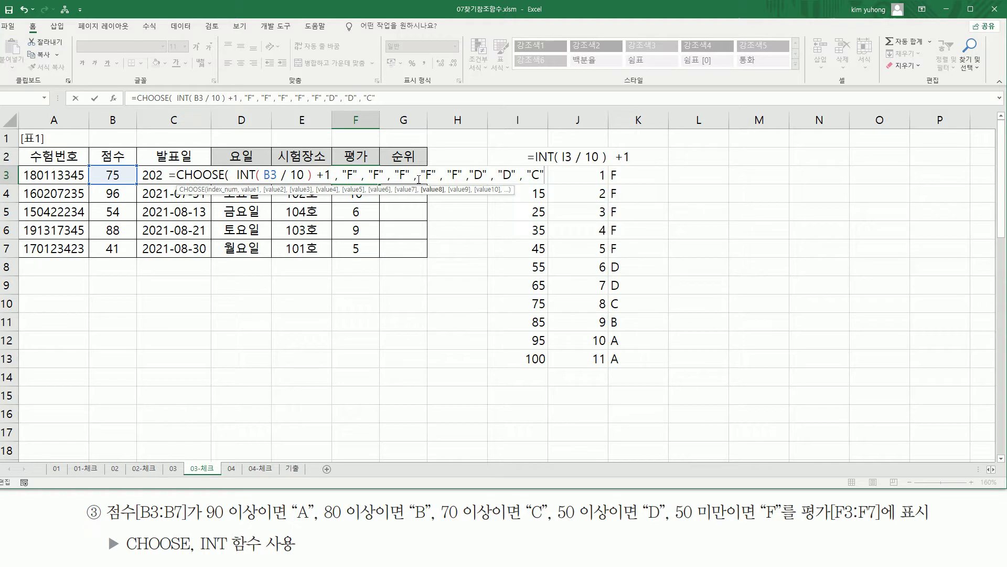
pyautogui.write('B" ,')
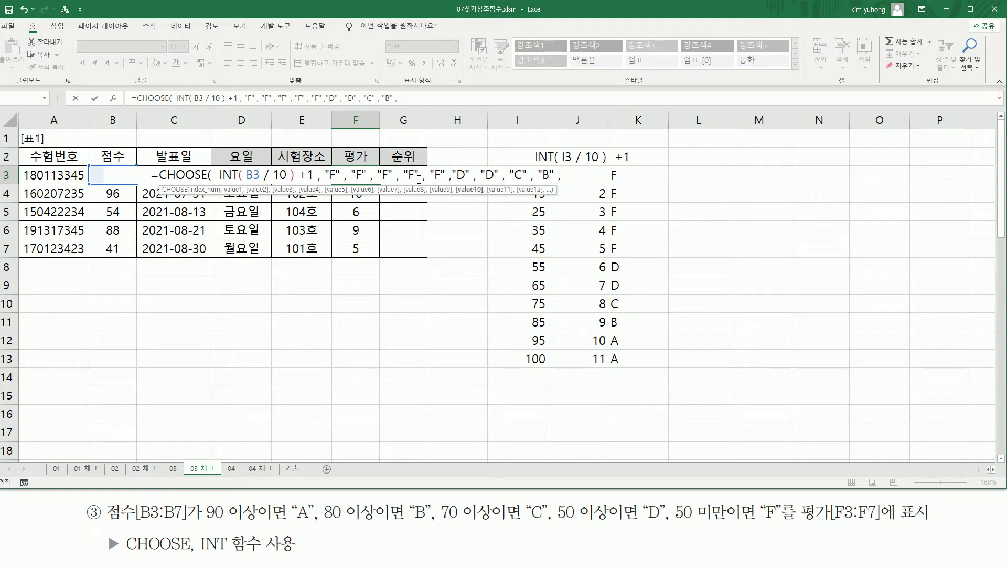
pyautogui.write(' "A"')
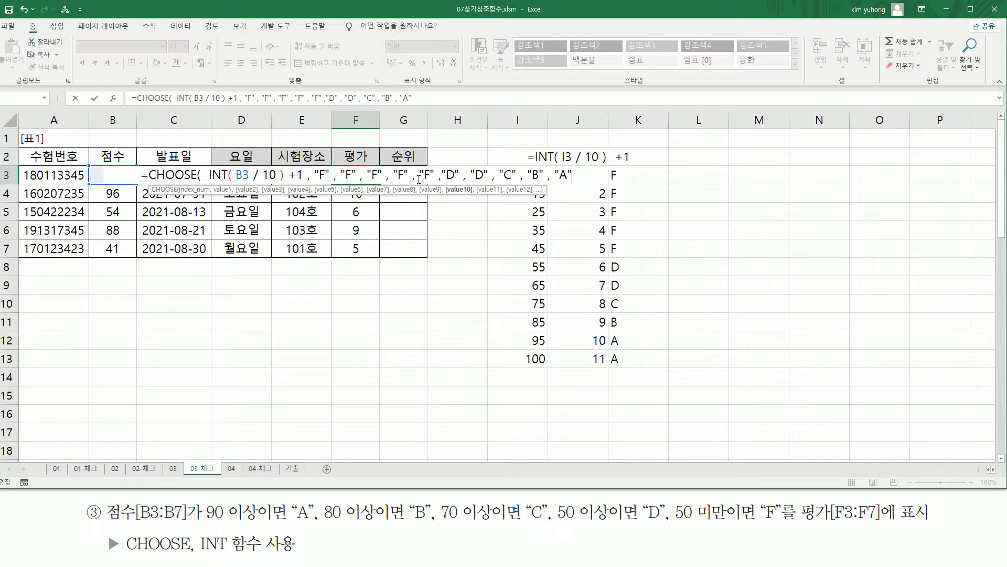
pyautogui.write(' , A"')
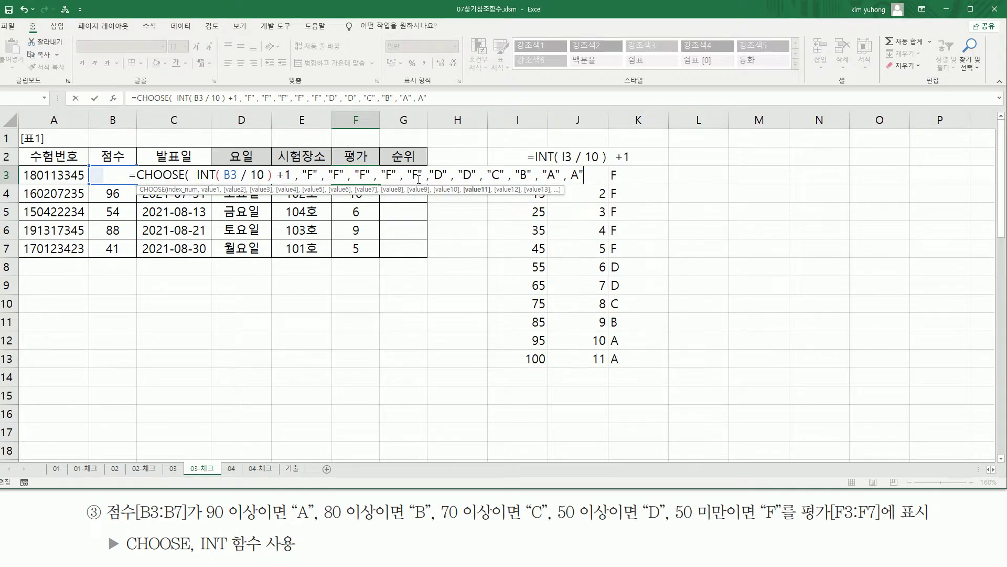
pyautogui.press('BackSpace')
pyautogui.press('BackSpace')
pyautogui.write('"A"')
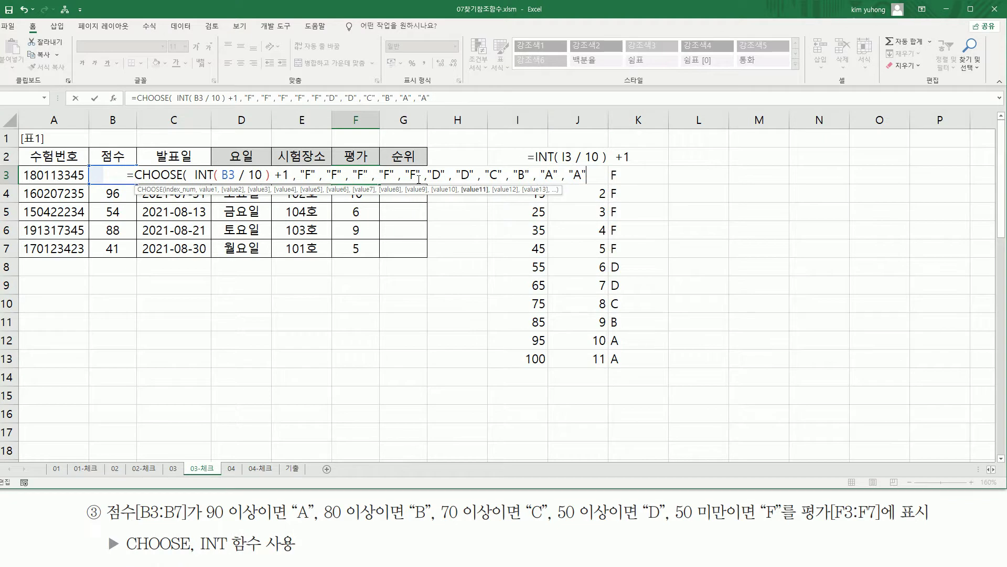
pyautogui.write(' )')
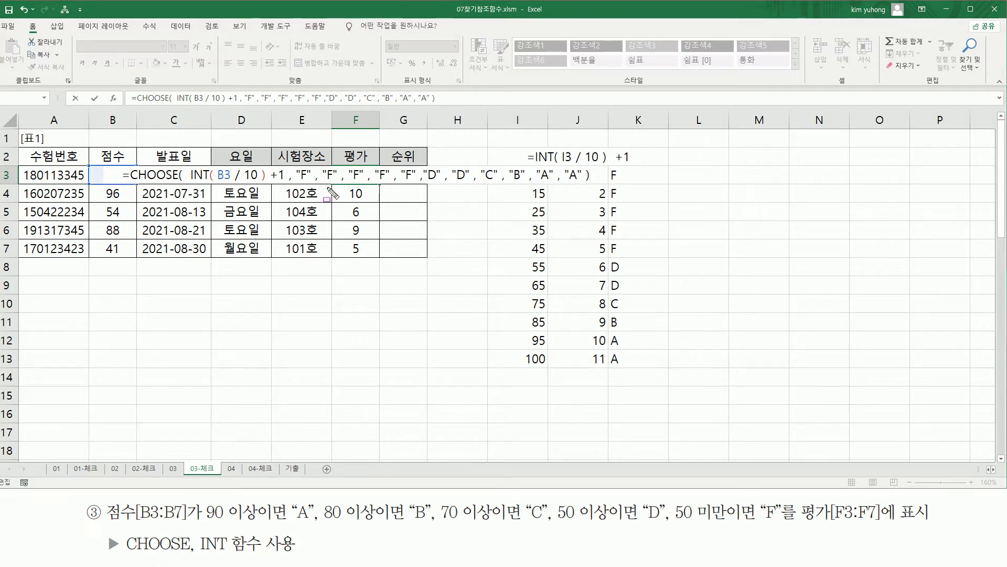
# - Fill the completed CHOOSE formula from F3 down through F7 and copy it as plain text into A9
pyautogui.moveTo(188, 161); pyautogui.dragTo(286, 191)
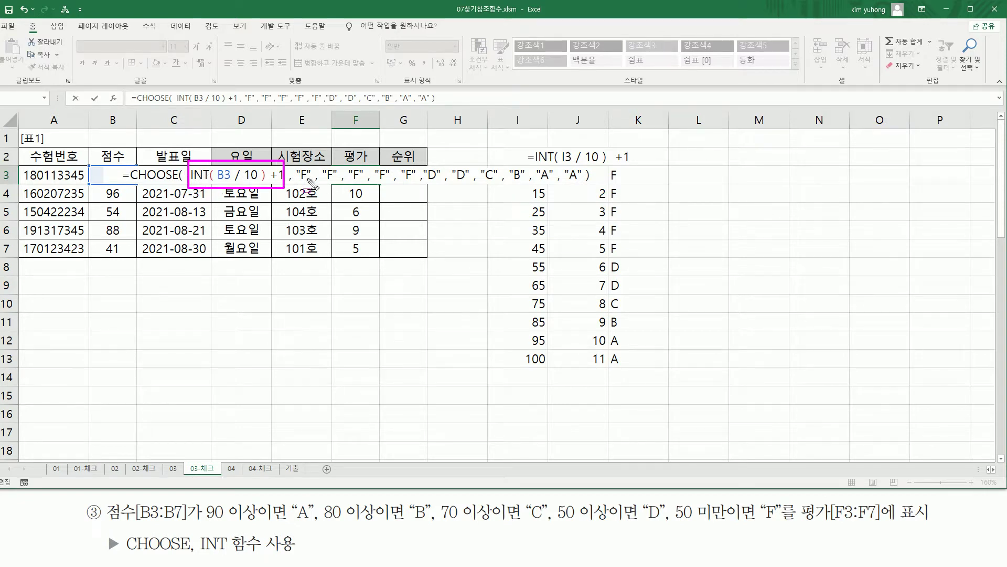
pyautogui.moveTo(296, 182)
pyautogui.mouseDown()
pyautogui.moveTo(584, 182)
pyautogui.moveTo(638, 332)
pyautogui.moveTo(638, 371)
pyautogui.mouseUp()
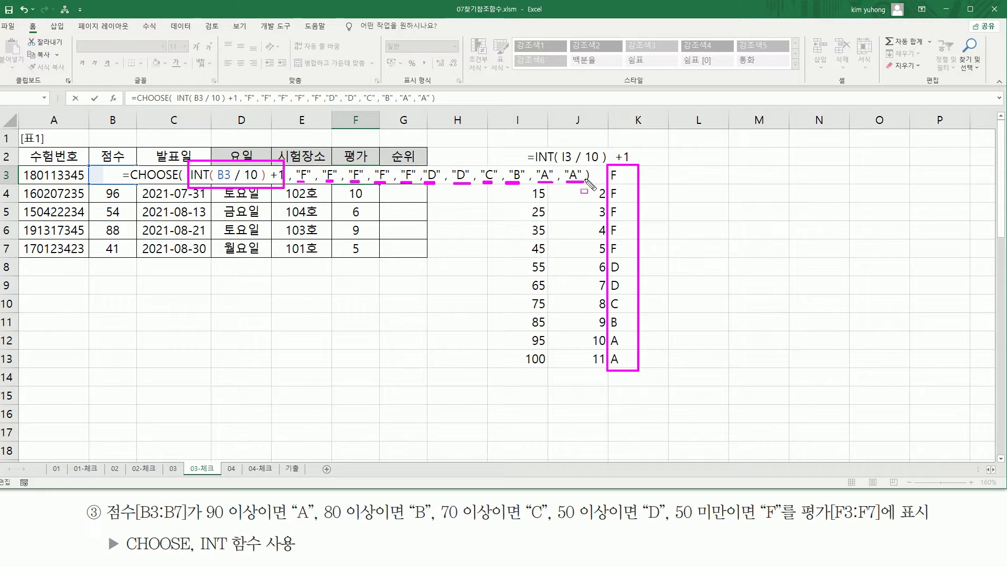
pyautogui.press('Escape')
pyautogui.press('Return')
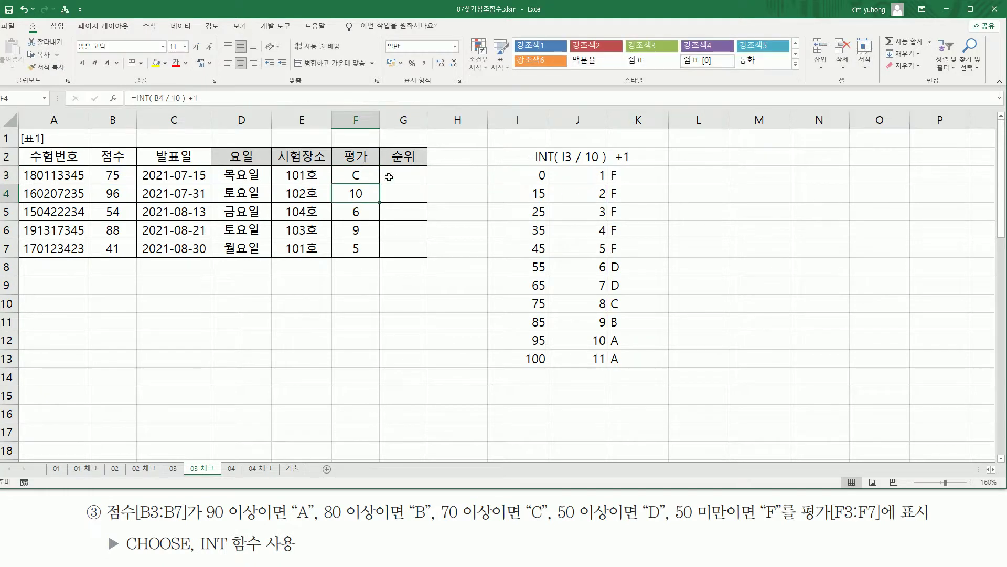
pyautogui.click(361, 176)
pyautogui.moveTo(381, 185); pyautogui.dragTo(380, 256)
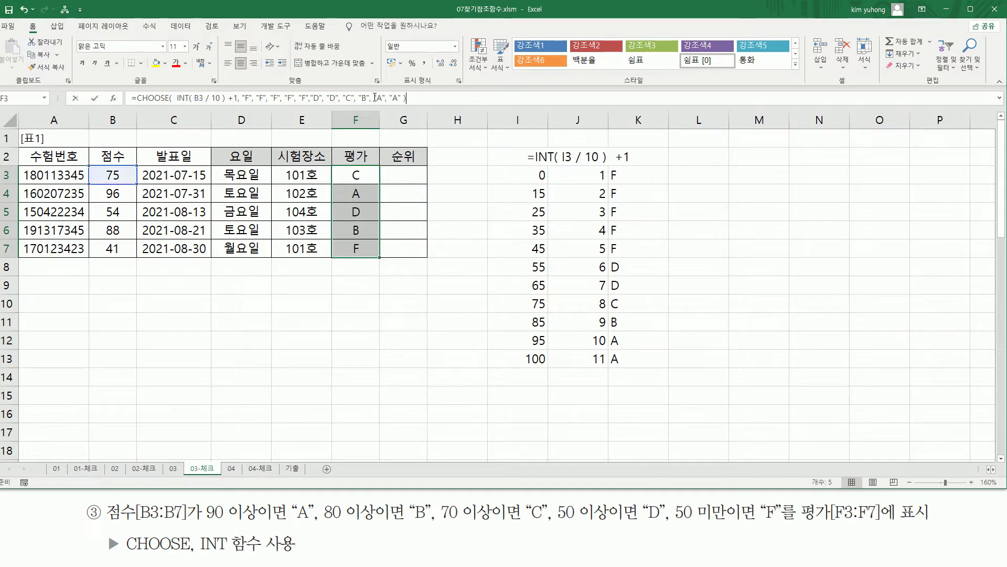
pyautogui.click(84, 292)
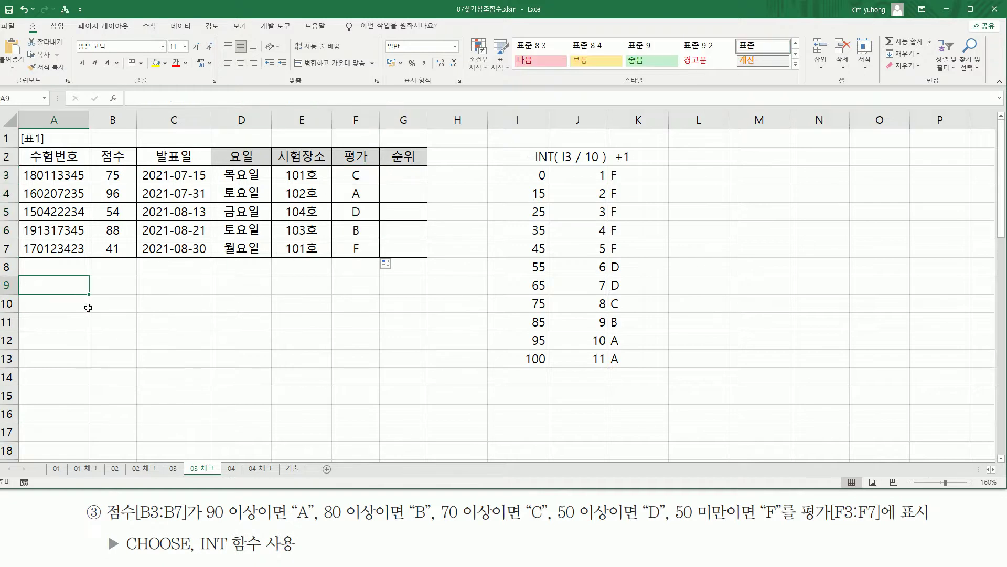
pyautogui.write('\'=CHOOSE(  INT( B3 / 10 ) +1, "F", "F", "F", "F", "F","D", "D", "C", "B", "A", "A" )')
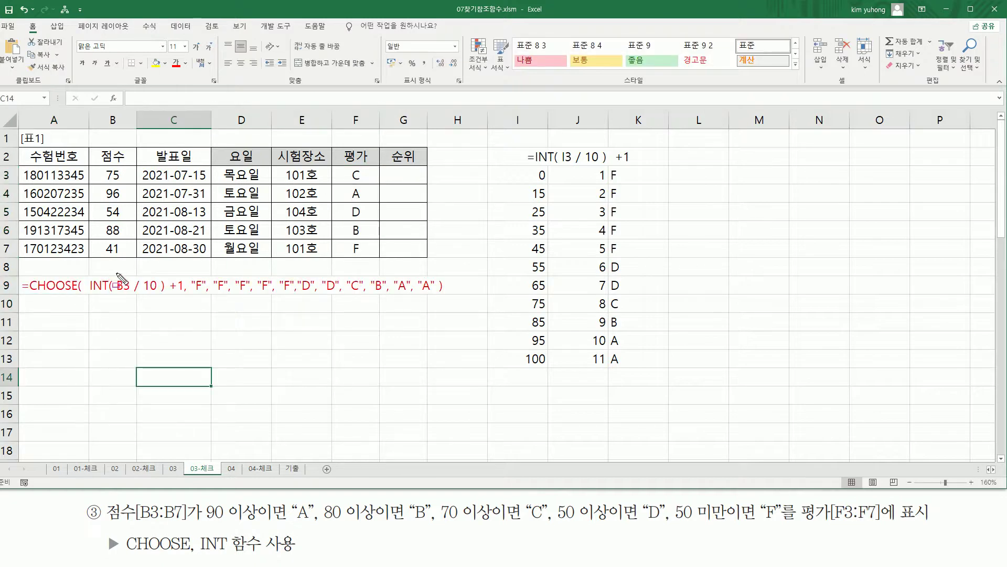
# - Review the INT index and grade values of the formula in A9 against the samples in I3:K13 and the grading conditions
pyautogui.moveTo(116, 273)
pyautogui.mouseDown()
pyautogui.moveTo(128, 301)
pyautogui.moveTo(160, 295)
pyautogui.mouseUp()
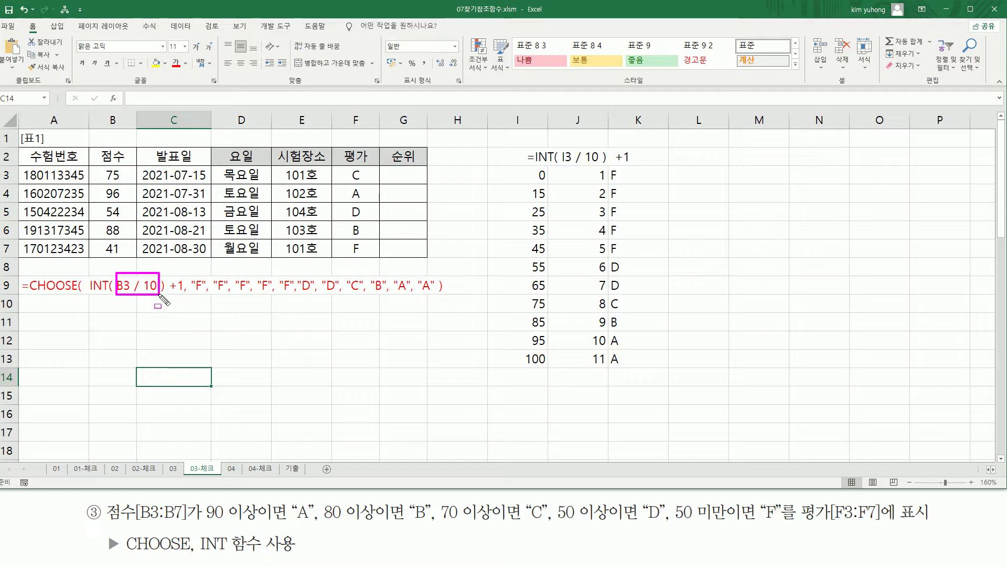
pyautogui.moveTo(87, 294); pyautogui.dragTo(157, 294)
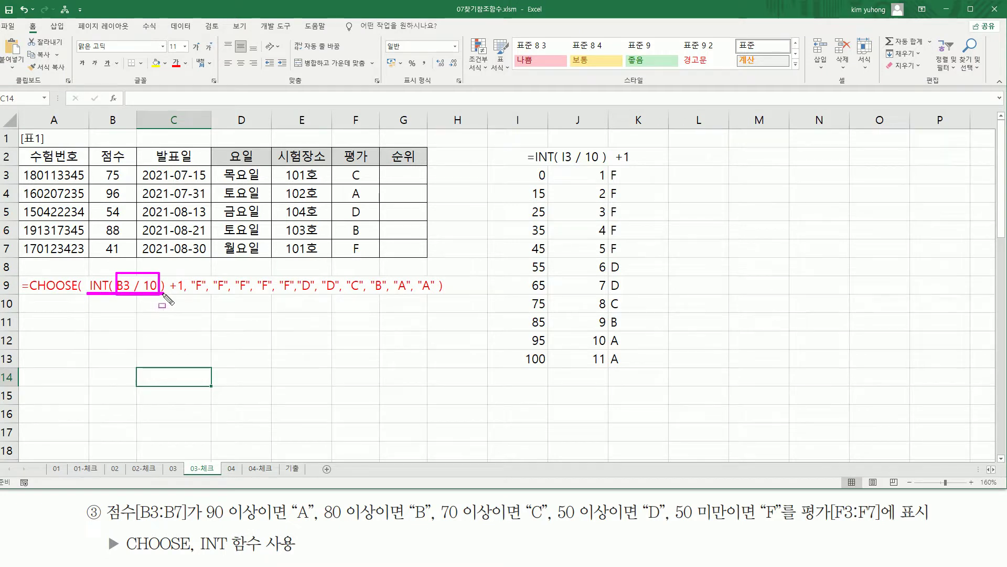
pyautogui.moveTo(535, 168)
pyautogui.mouseDown()
pyautogui.moveTo(550, 183)
pyautogui.moveTo(622, 180)
pyautogui.mouseUp()
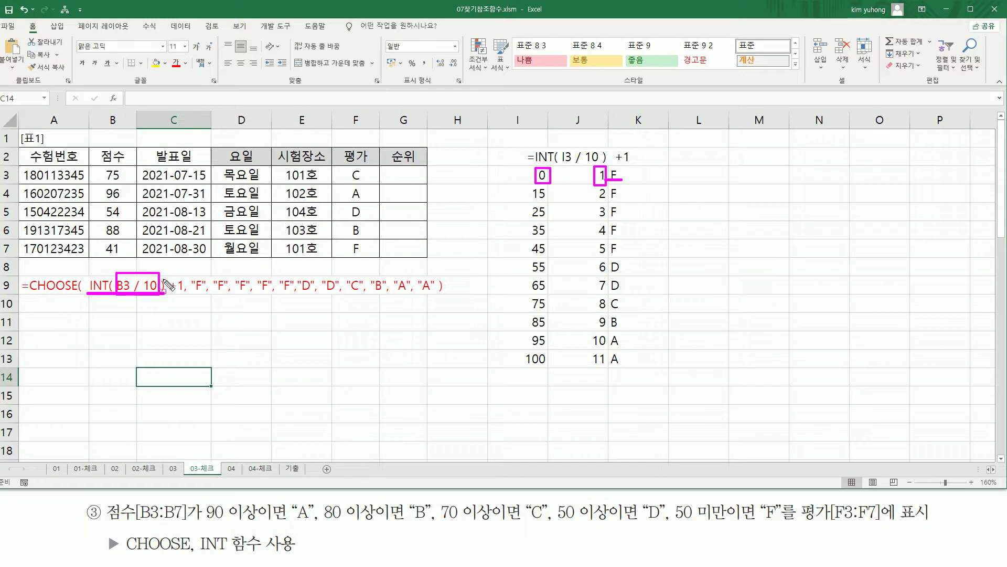
pyautogui.moveTo(169, 273); pyautogui.dragTo(184, 298)
pyautogui.press('Escape')
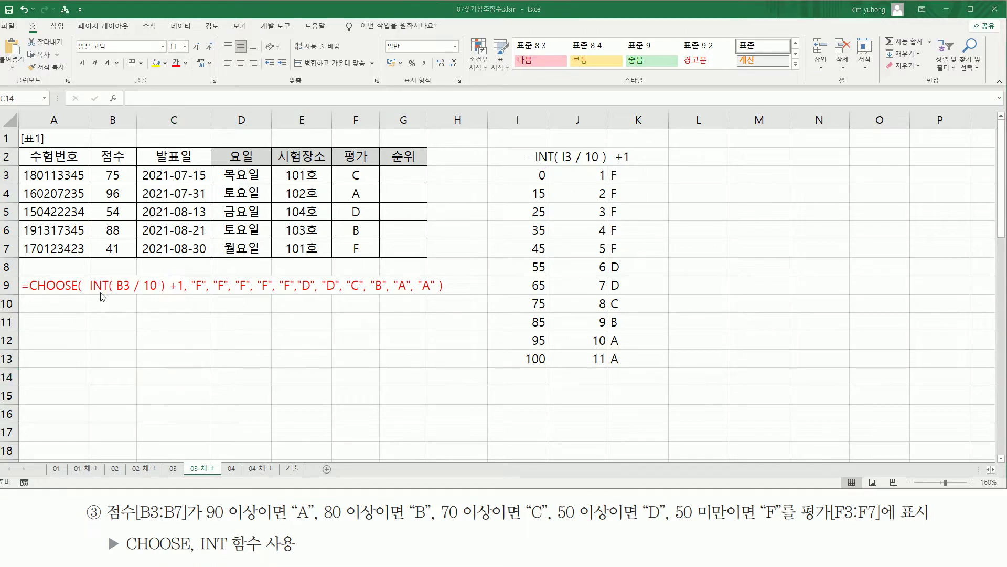
pyautogui.moveTo(89, 268); pyautogui.dragTo(182, 303)
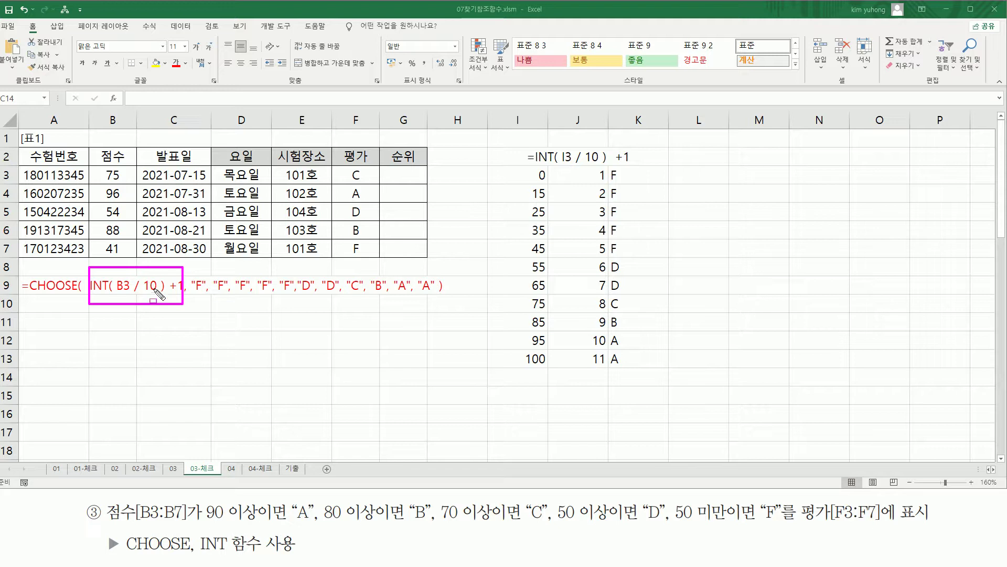
pyautogui.moveTo(194, 292); pyautogui.dragTo(431, 292)
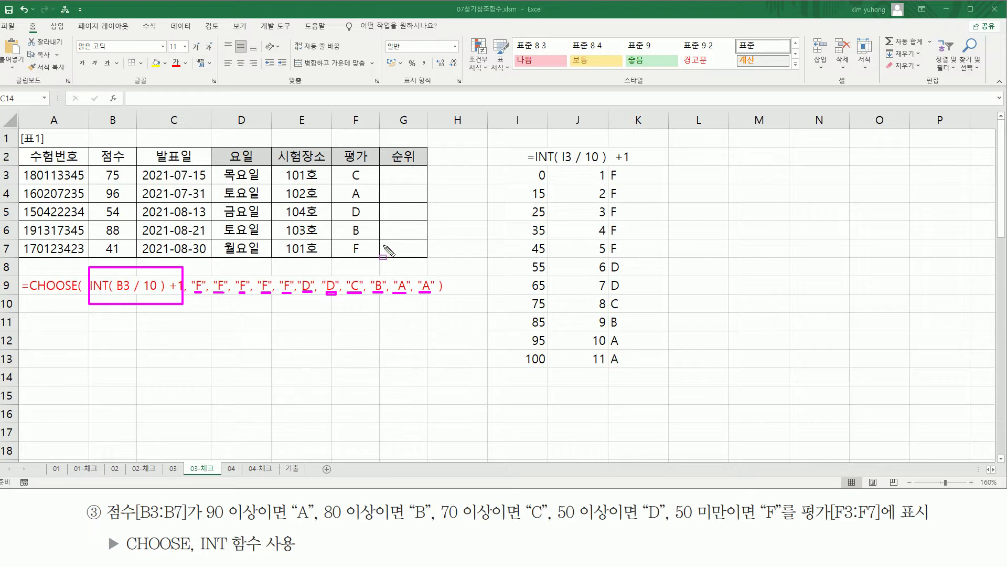
pyautogui.moveTo(501, 164)
pyautogui.mouseDown()
pyautogui.moveTo(585, 328)
pyautogui.moveTo(647, 372)
pyautogui.mouseUp()
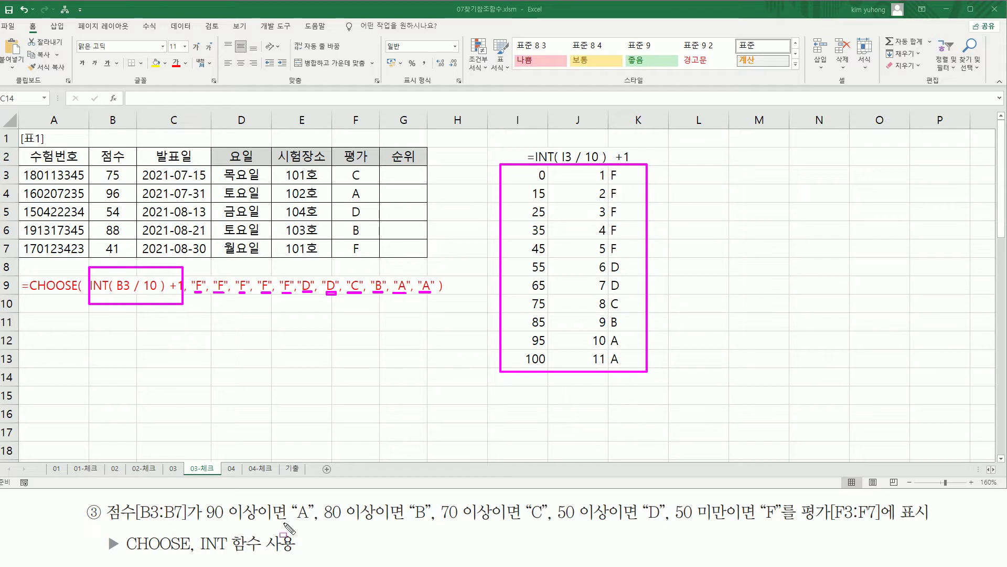
pyautogui.moveTo(298, 521); pyautogui.dragTo(307, 522)
pyautogui.moveTo(414, 521); pyautogui.dragTo(426, 521)
pyautogui.moveTo(531, 521); pyautogui.dragTo(543, 521)
pyautogui.moveTo(646, 521); pyautogui.dragTo(663, 522)
pyautogui.moveTo(768, 521); pyautogui.dragTo(779, 521)
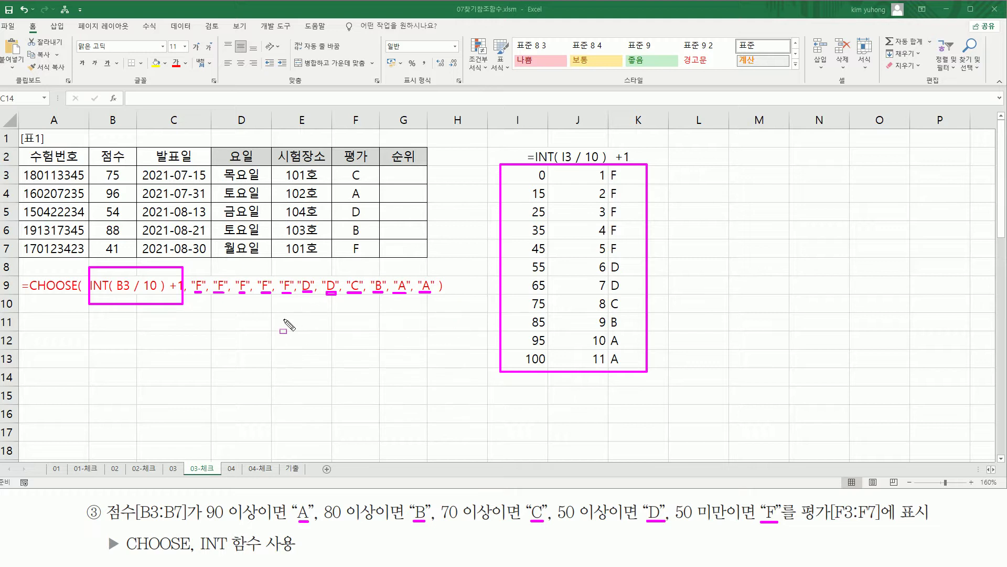
pyautogui.press('Escape')
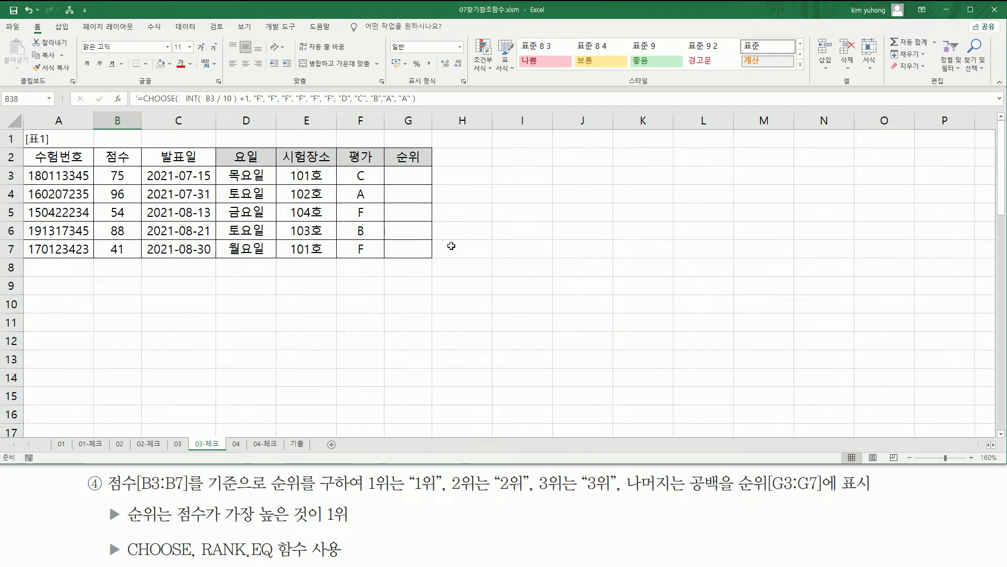
# - Read the requirements for ranking the scores in B3:B7 into G3:G7 with CHOOSE and RANK.EQ
pyautogui.click(524, 229)
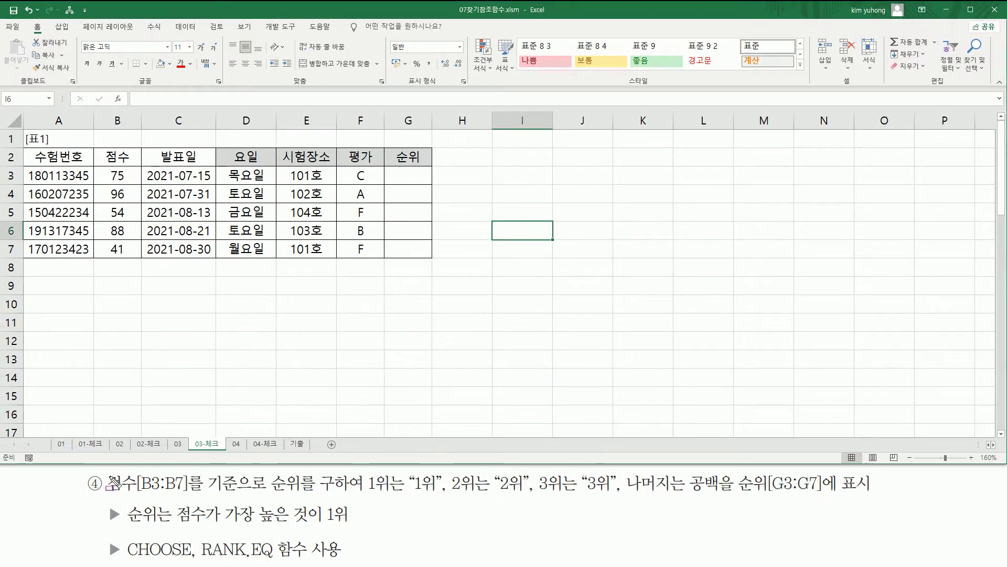
pyautogui.moveTo(105, 469); pyautogui.dragTo(190, 496)
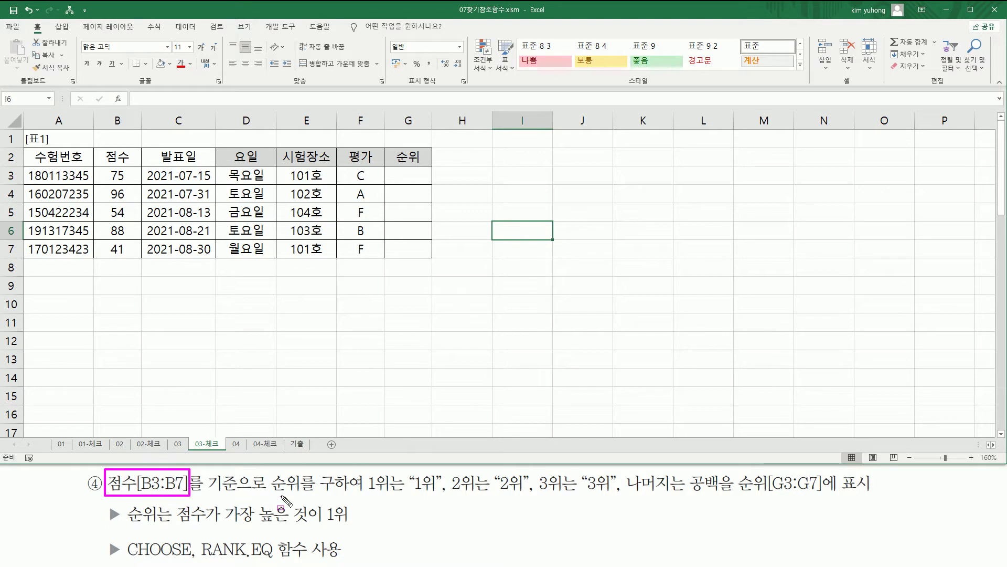
pyautogui.moveTo(265, 495); pyautogui.dragTo(901, 492)
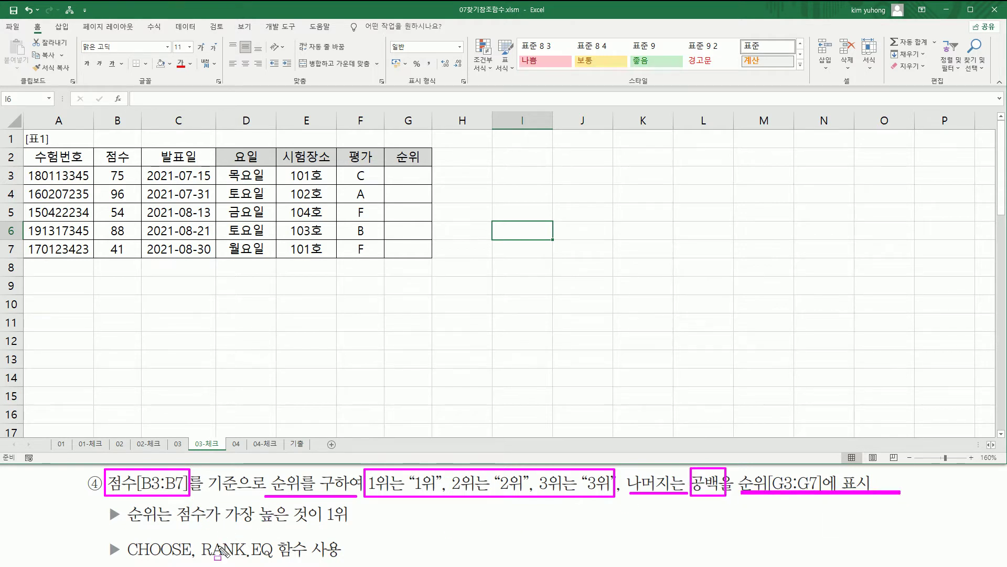
pyautogui.moveTo(199, 536); pyautogui.dragTo(349, 564)
pyautogui.moveTo(176, 523); pyautogui.dragTo(349, 523)
pyautogui.press('Escape')
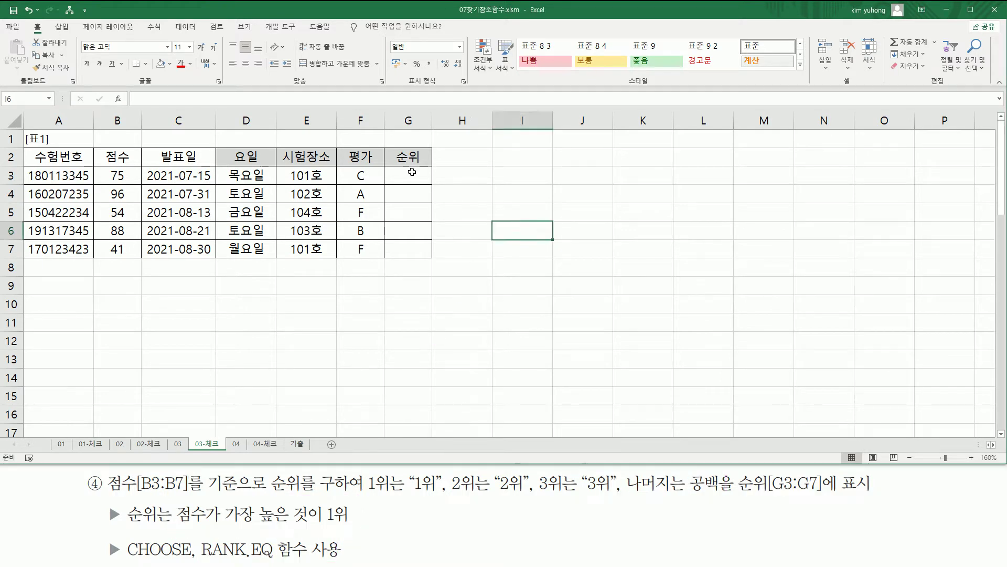
# - Enter =RANK.EQ(B3,$B$3:$B$7) in G3 with an absolute score range and fill it down through G7
pyautogui.click(420, 175)
pyautogui.write('₩')
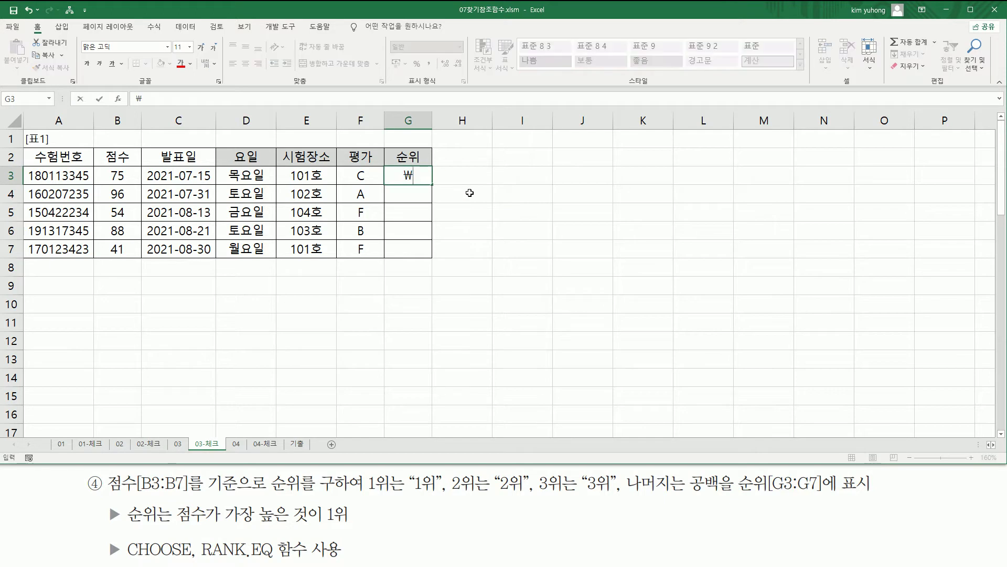
pyautogui.write('=')
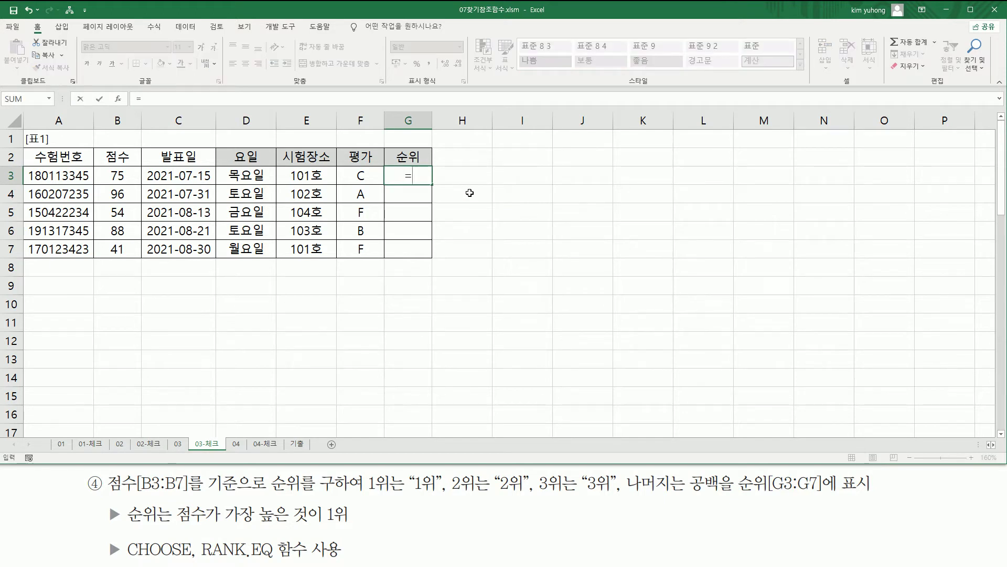
pyautogui.write('RANK.E')
pyautogui.press('Tab')
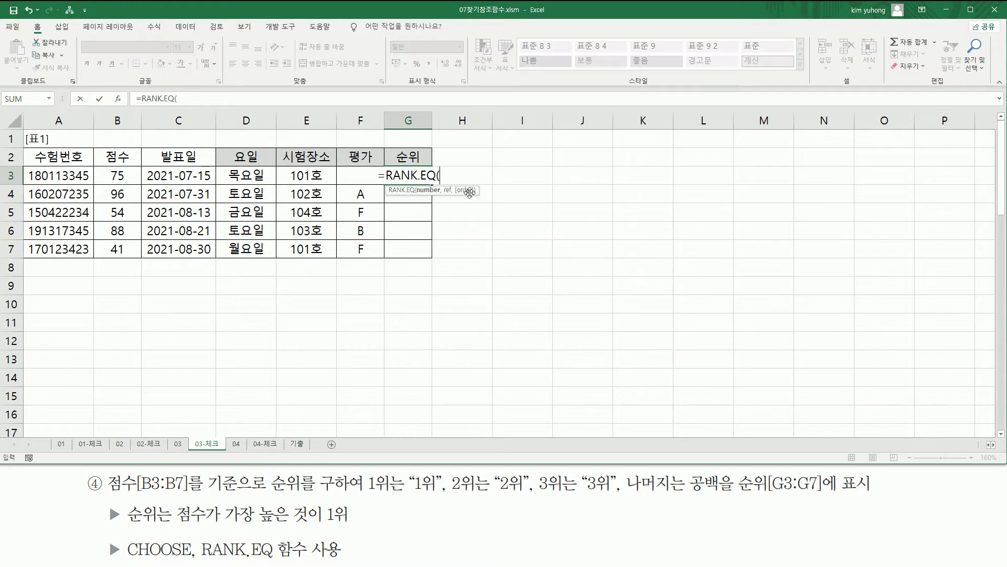
pyautogui.click(131, 181)
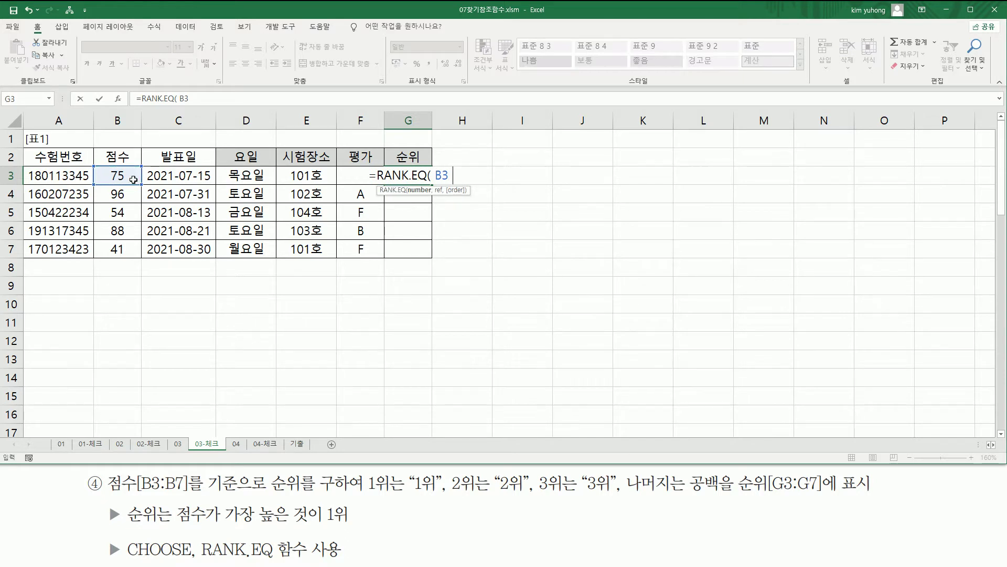
pyautogui.write(',')
pyautogui.moveTo(120, 177); pyautogui.dragTo(125, 248)
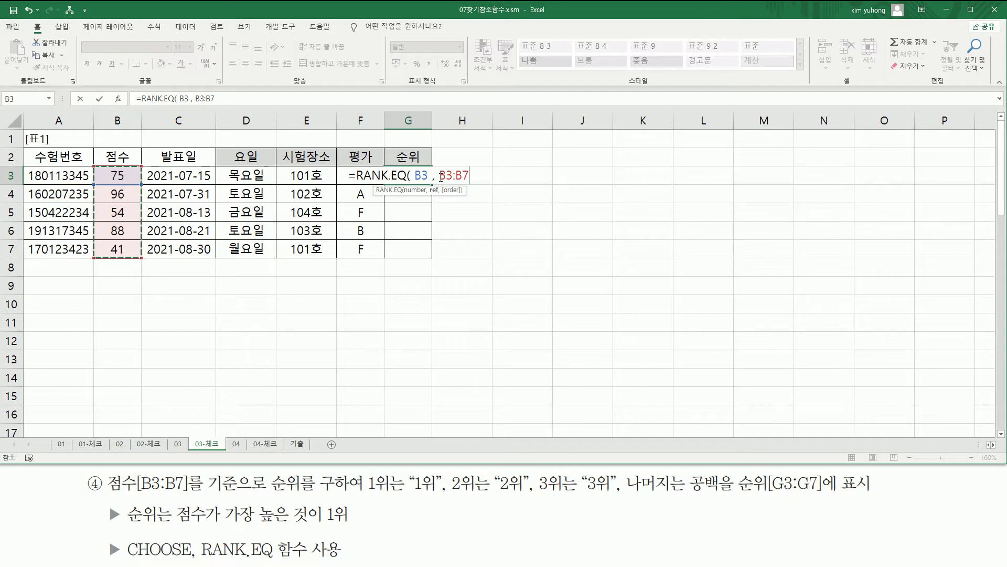
pyautogui.press('F4')
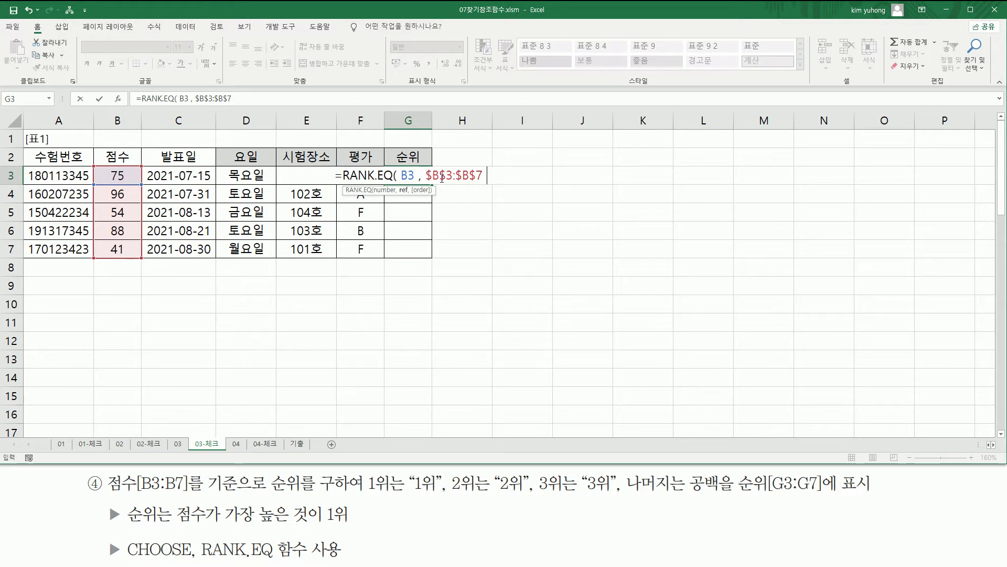
pyautogui.write(')')
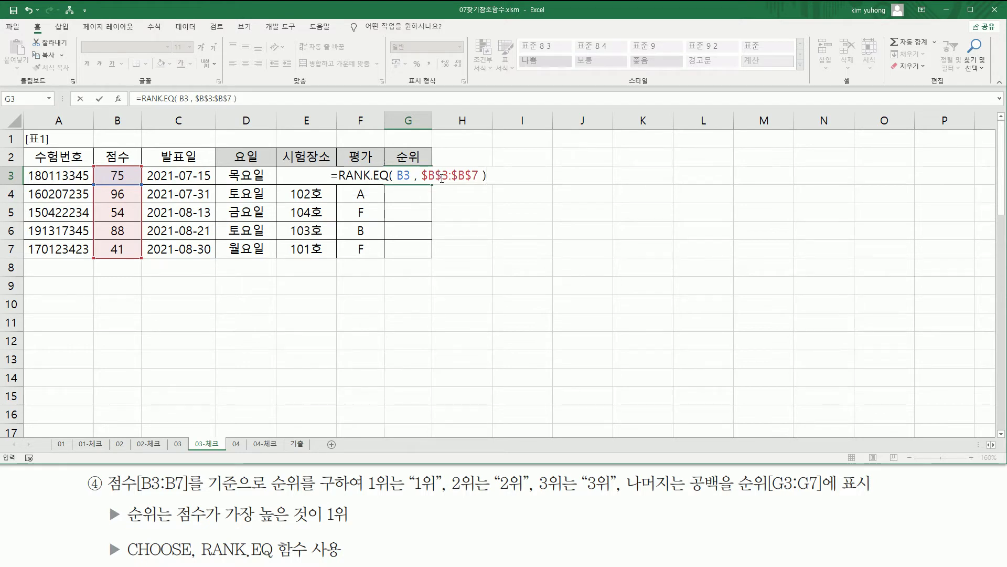
pyautogui.press('Return')
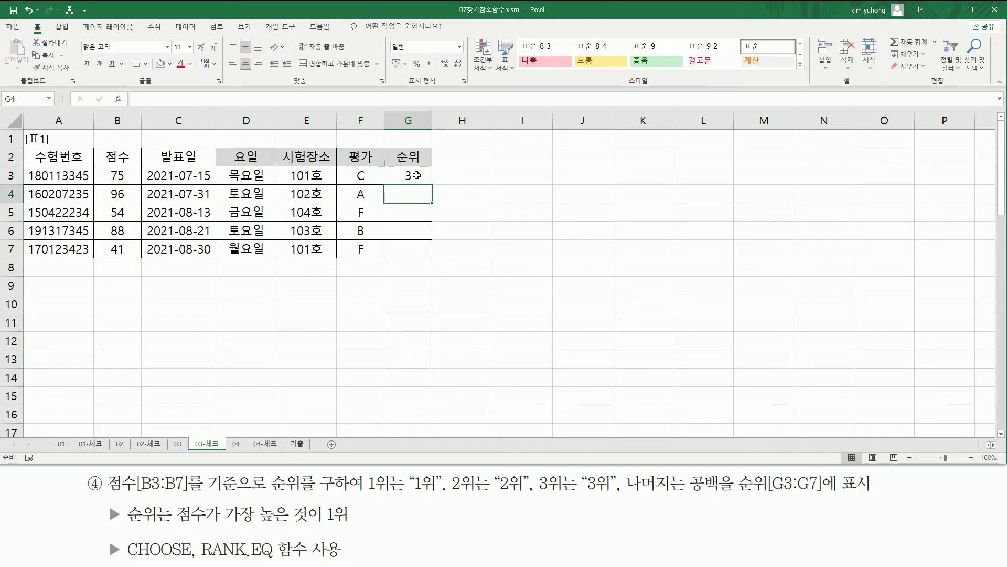
pyautogui.click(418, 175)
pyautogui.moveTo(433, 184); pyautogui.dragTo(433, 256)
# - Compare each score in B3:B7 with its rank number in G3:G7
pyautogui.hotkey('ctrl', '2')
pyautogui.moveTo(107, 202); pyautogui.dragTo(131, 202)
pyautogui.moveTo(402, 198); pyautogui.dragTo(418, 198)
pyautogui.moveTo(108, 223); pyautogui.dragTo(136, 238)
pyautogui.moveTo(400, 239); pyautogui.dragTo(420, 240)
pyautogui.moveTo(104, 169); pyautogui.dragTo(134, 185)
pyautogui.moveTo(395, 179); pyautogui.dragTo(421, 179)
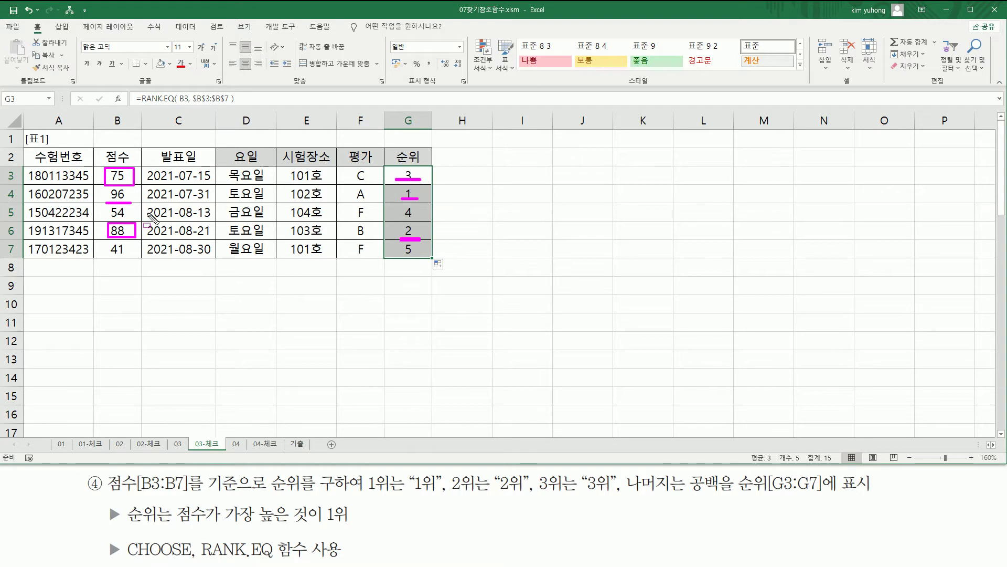
pyautogui.moveTo(105, 205); pyautogui.dragTo(152, 216)
pyautogui.moveTo(399, 217); pyautogui.dragTo(423, 217)
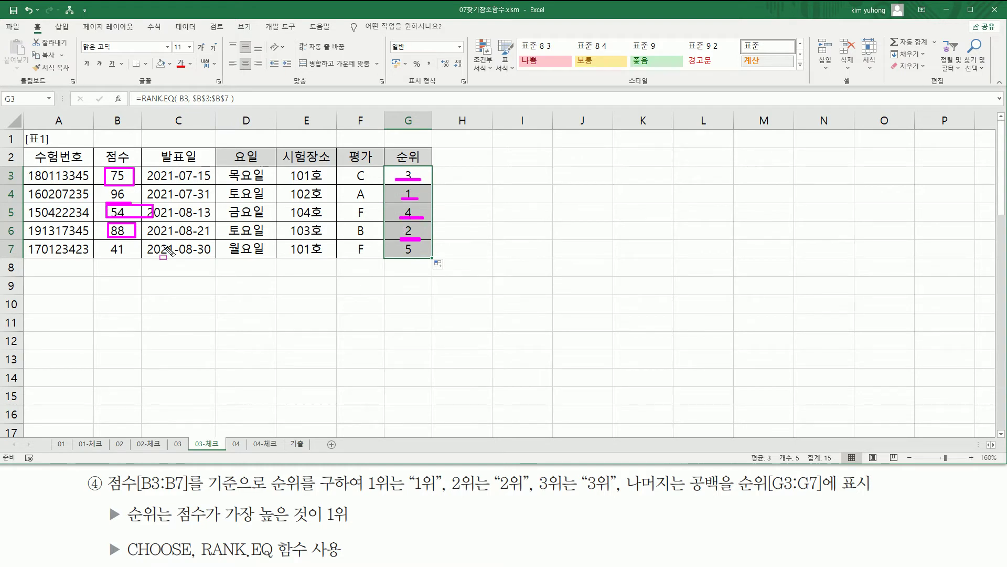
pyautogui.moveTo(109, 242); pyautogui.dragTo(144, 257)
pyautogui.press('Escape')
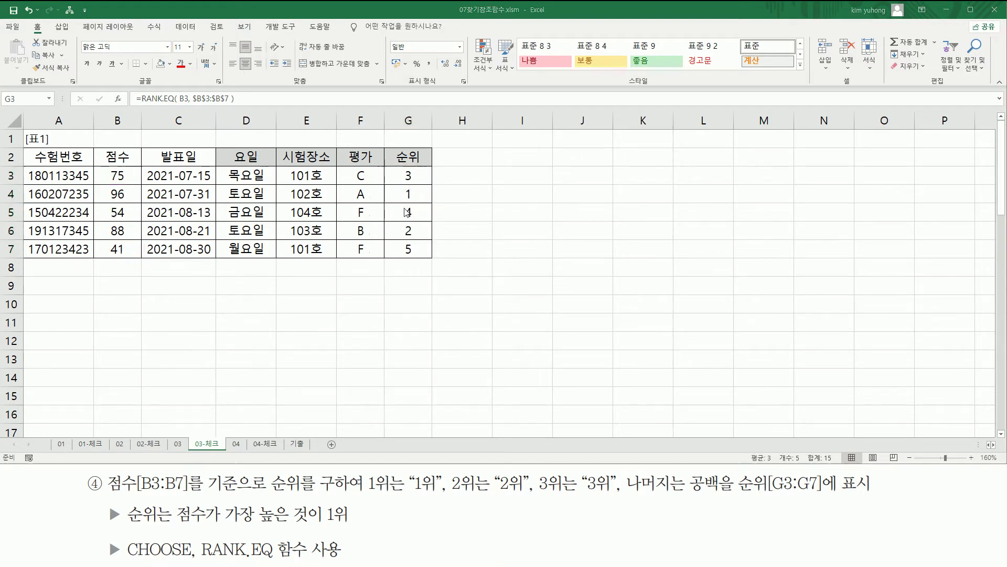
# - Cut the RANK.EQ expression out of the formula in G3, keeping only the equals sign
pyautogui.click(417, 176)
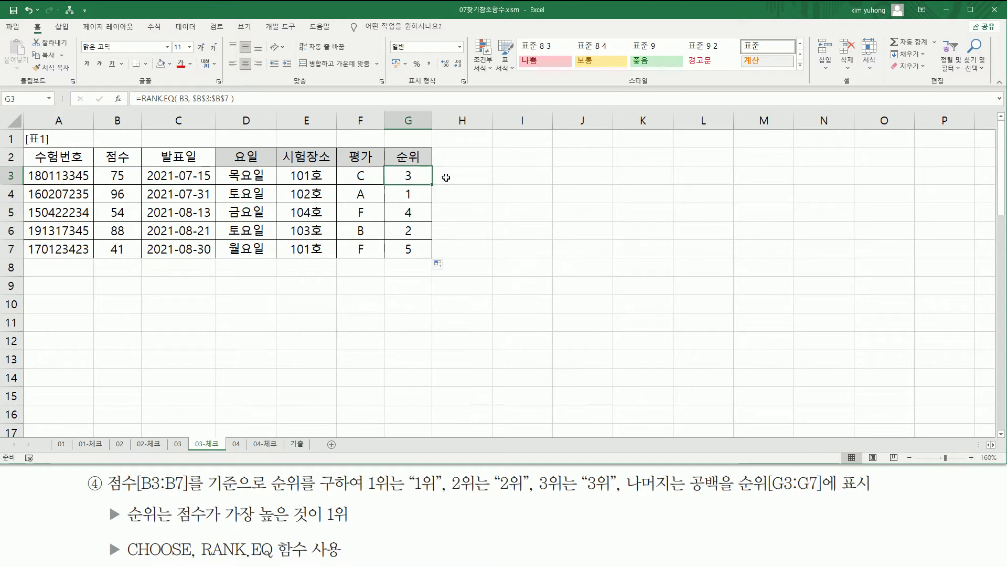
pyautogui.doubleClick(410, 174)
pyautogui.moveTo(341, 176); pyautogui.dragTo(563, 175)
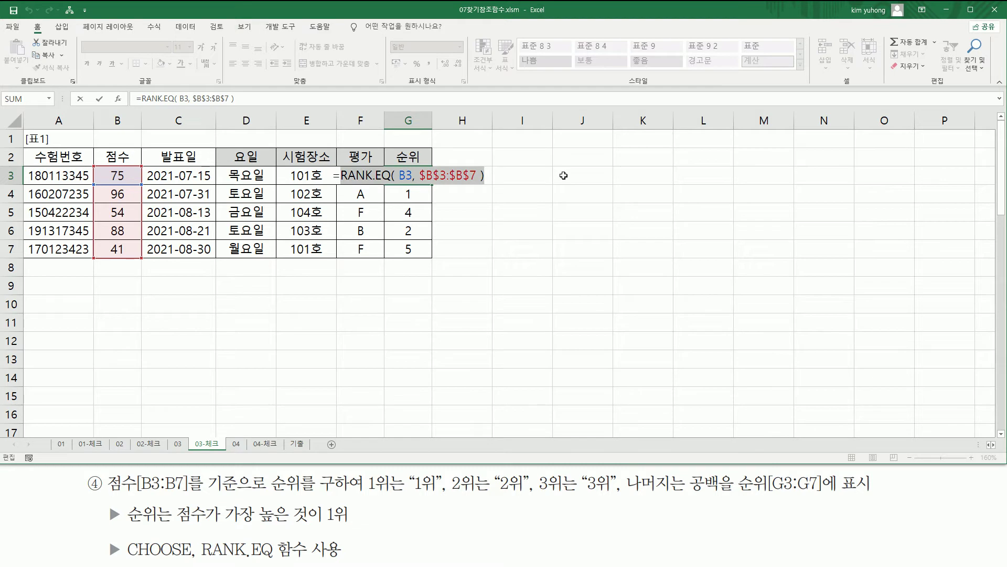
pyautogui.press('BackSpace')
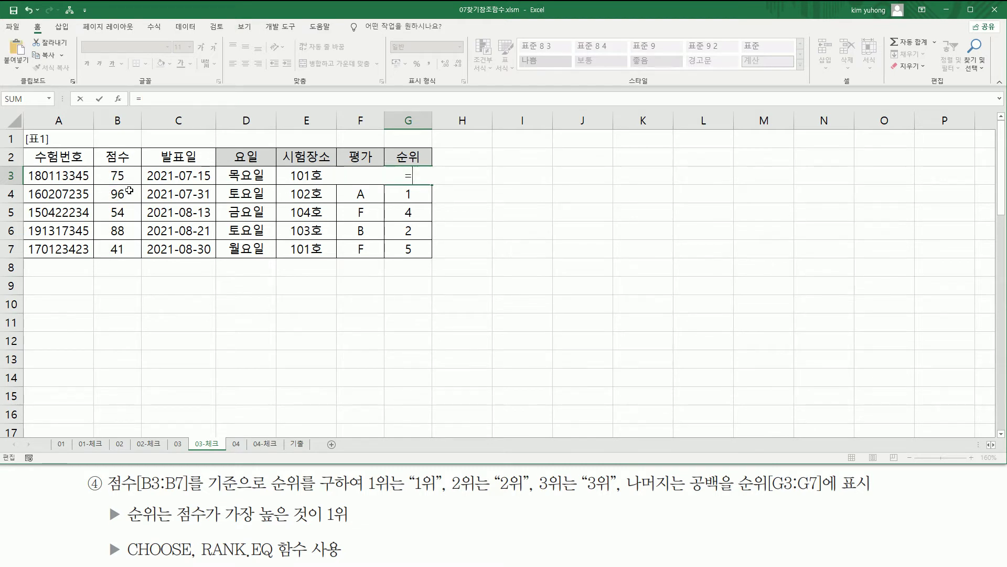
# - Review the table's scores and the required display texts for ranks one to three and for the remaining ranks
pyautogui.moveTo(20, 168)
pyautogui.mouseDown()
pyautogui.moveTo(93, 249)
pyautogui.moveTo(143, 257)
pyautogui.mouseUp()
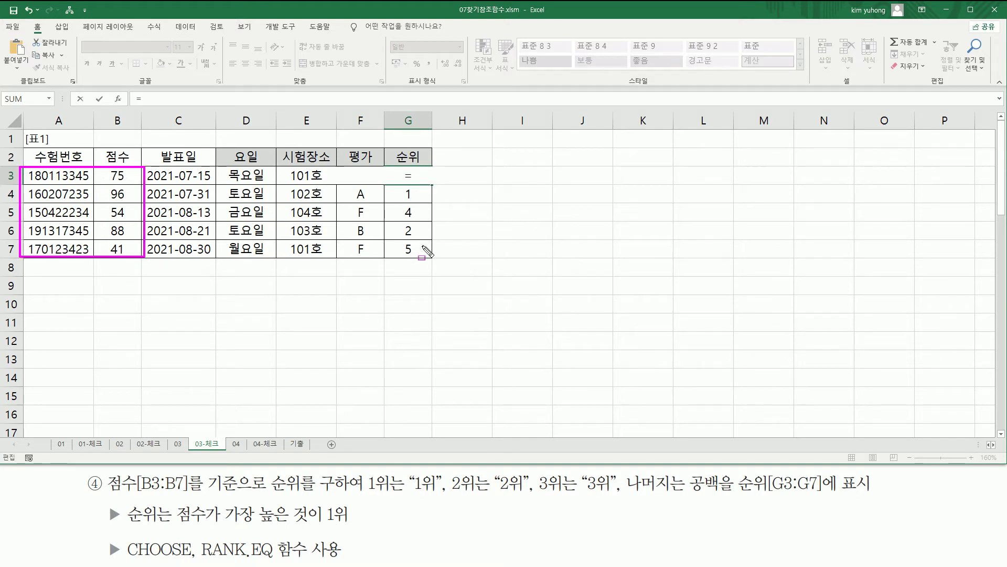
pyautogui.moveTo(412, 492); pyautogui.dragTo(433, 493)
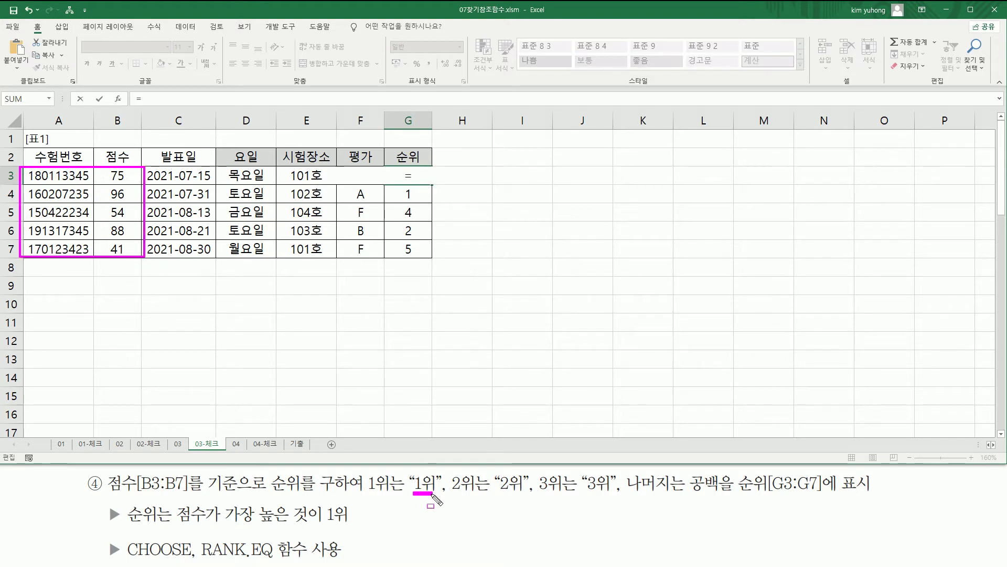
pyautogui.moveTo(501, 492); pyautogui.dragTo(522, 494)
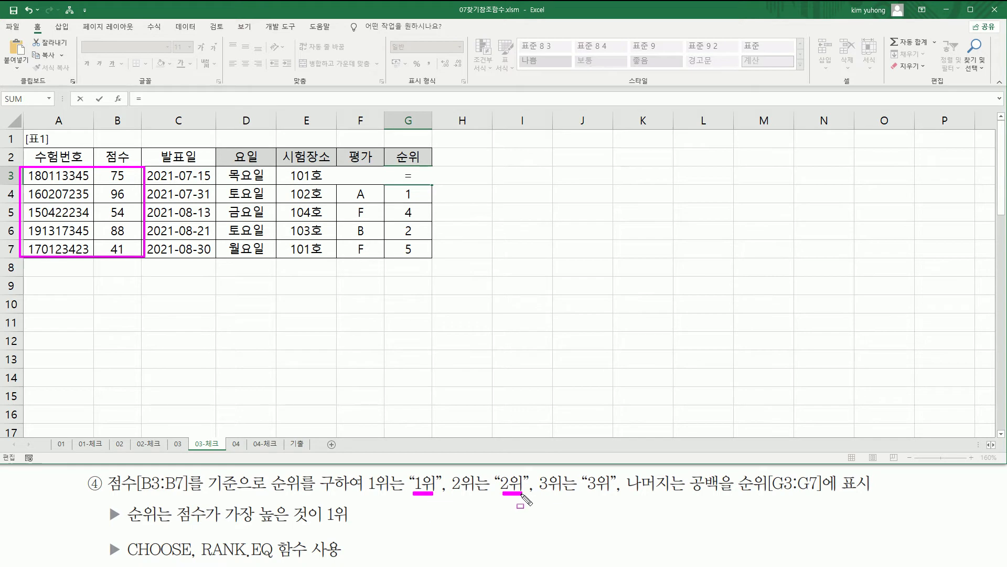
pyautogui.moveTo(588, 493); pyautogui.dragTo(612, 494)
pyautogui.moveTo(690, 492); pyautogui.dragTo(722, 498)
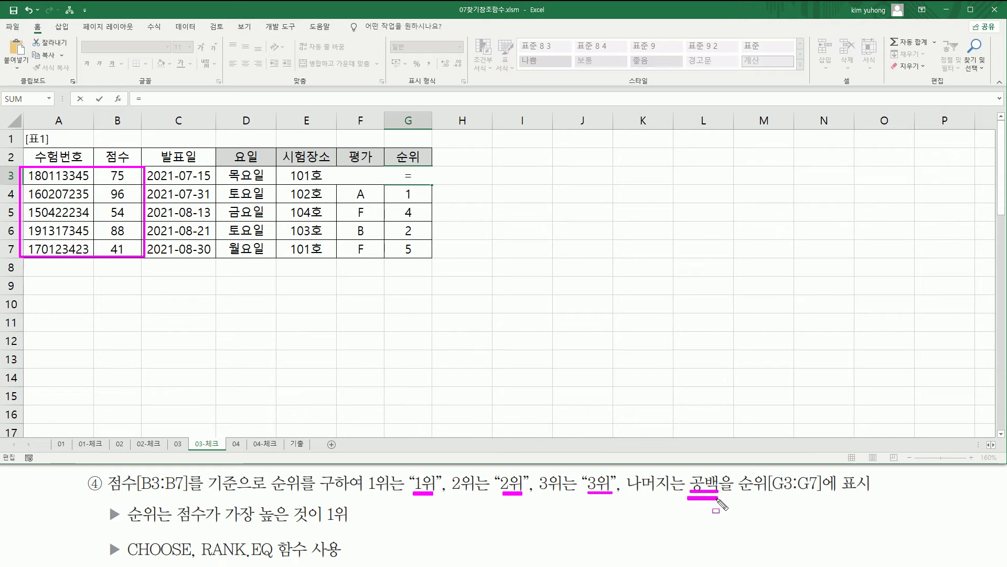
pyautogui.press('Escape')
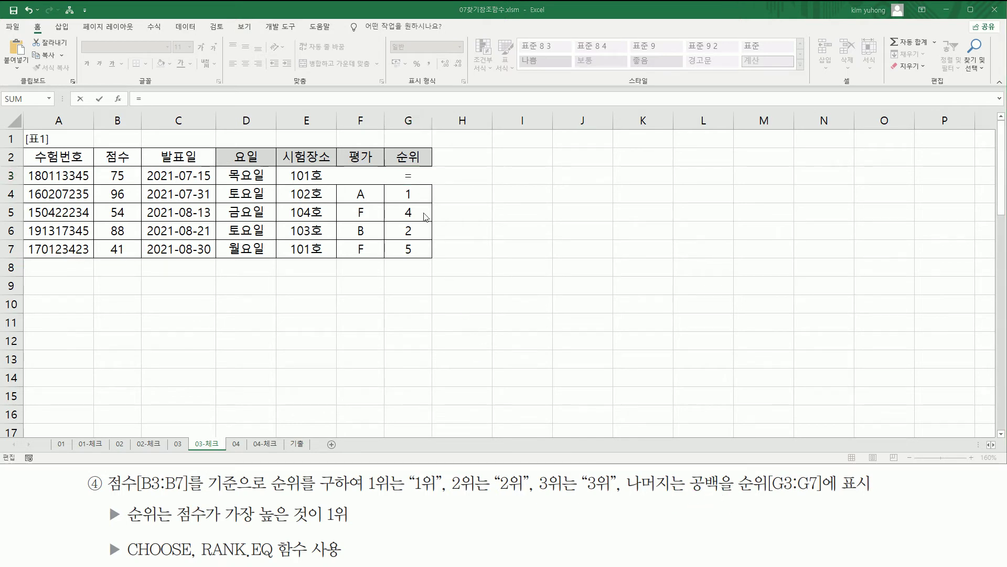
# - Build a CHOOSE function in G3 with RANK.EQ(B3,$B$3:$B$7) as index and "1위", "2위", "3위", "" and "" as values
pyautogui.write('CHOO')
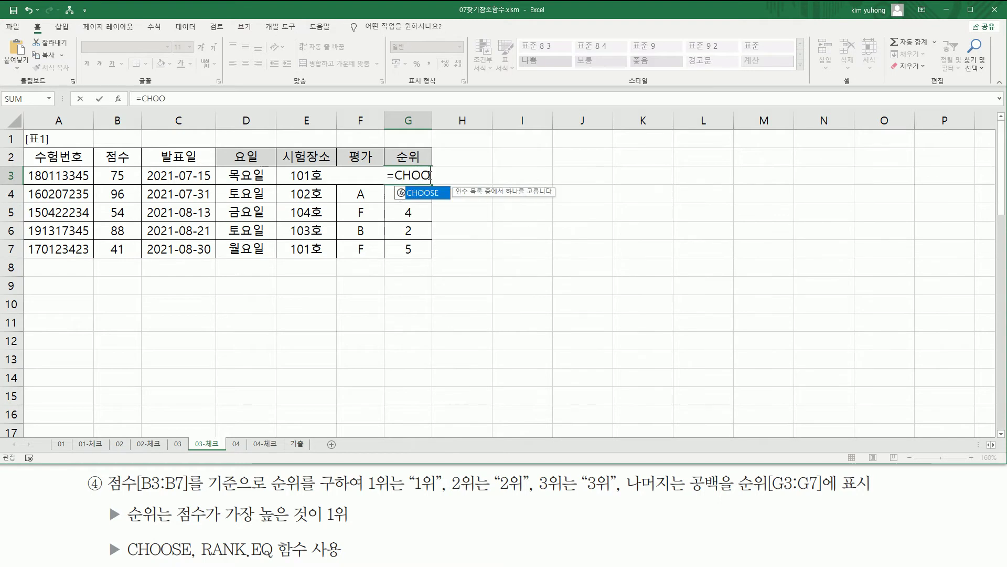
pyautogui.write('SE(  RANK.EQ( B3, $B$3:$B$7 )')
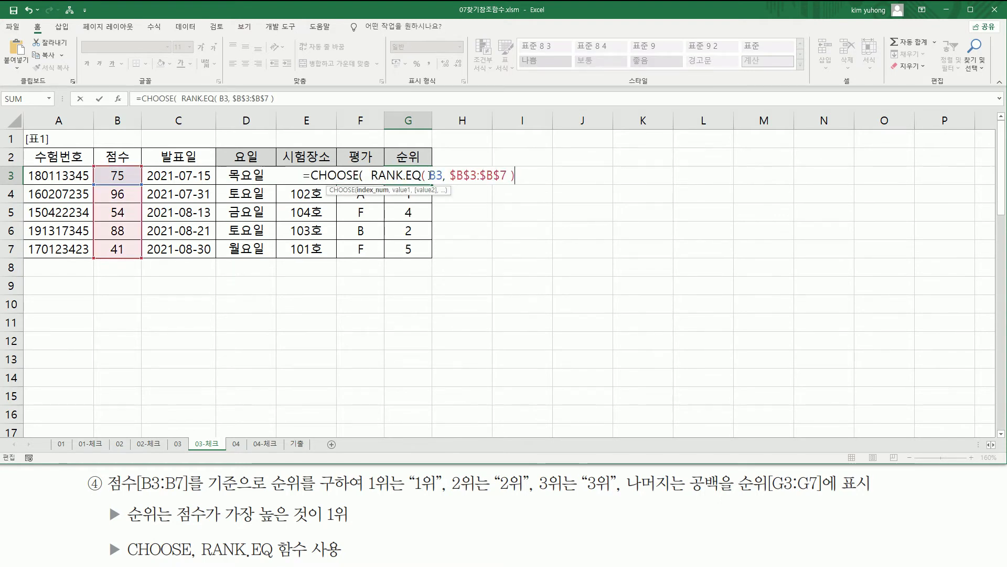
pyautogui.write(' , "')
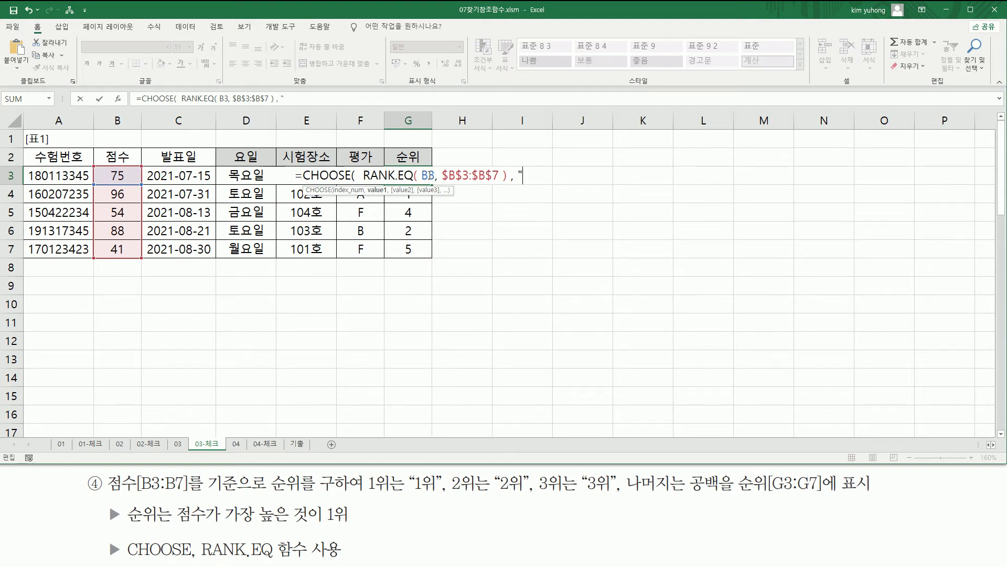
pyautogui.write('1위')
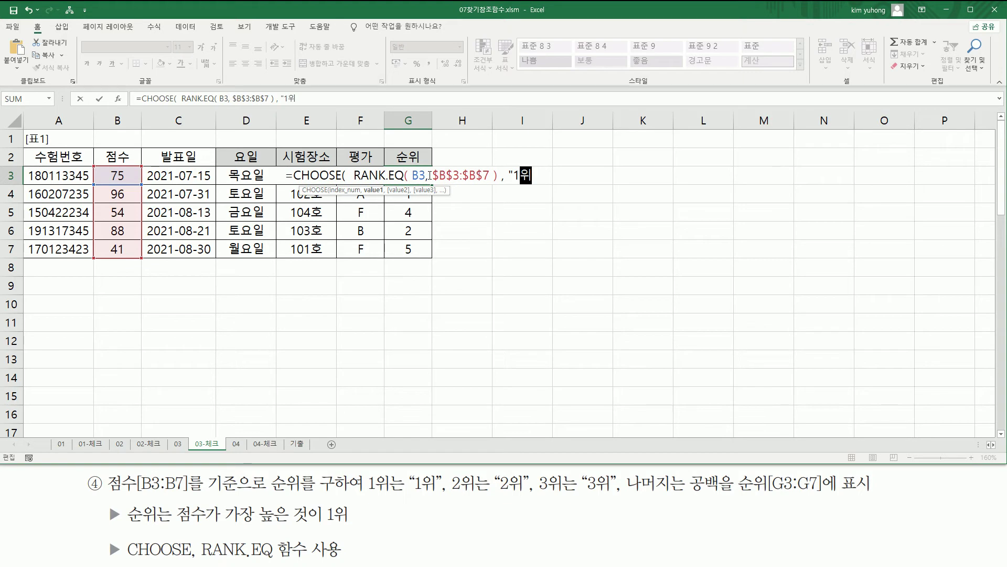
pyautogui.write('", "2위",')
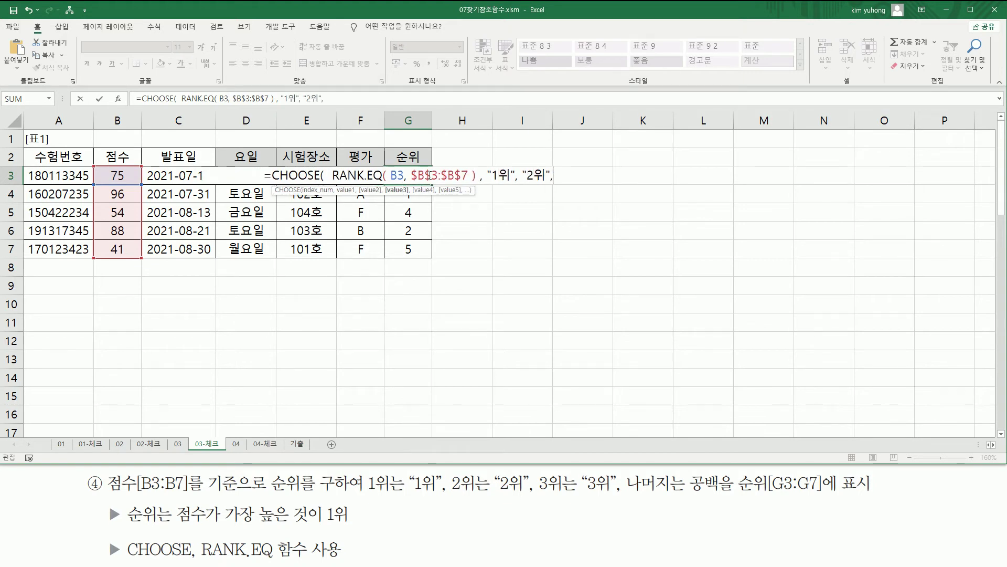
pyautogui.write('"3')
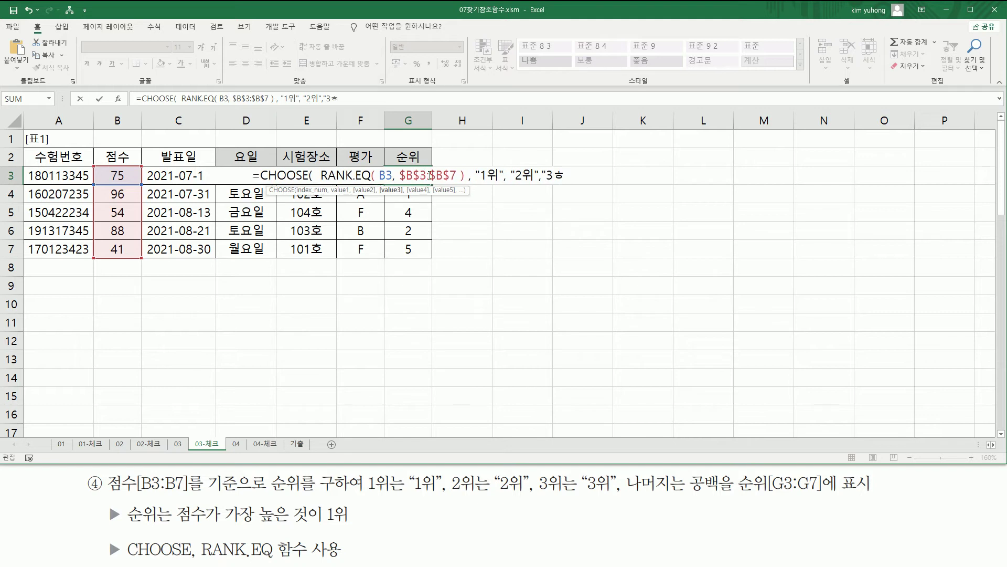
pyautogui.write('위",')
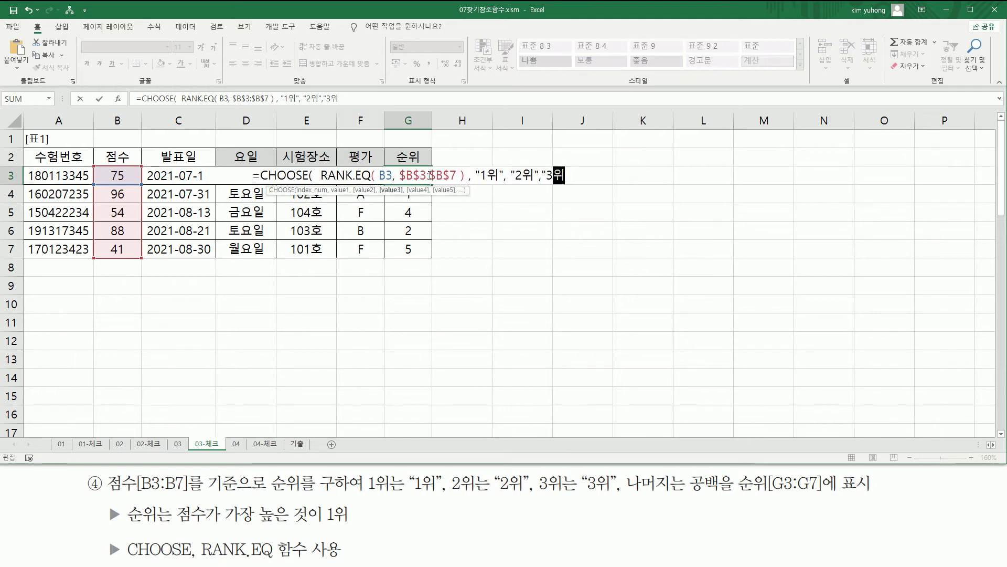
pyautogui.write('""')
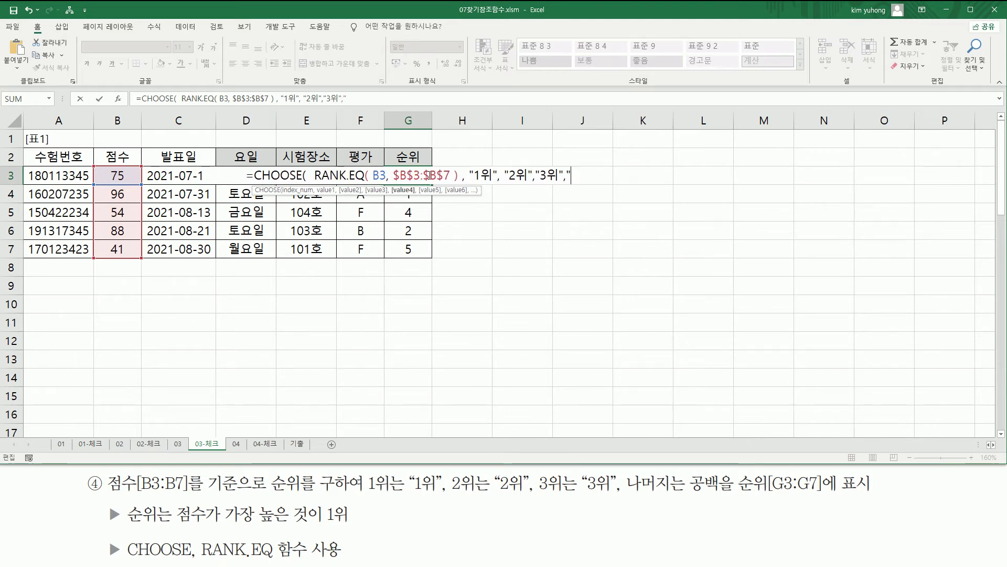
pyautogui.write(',')
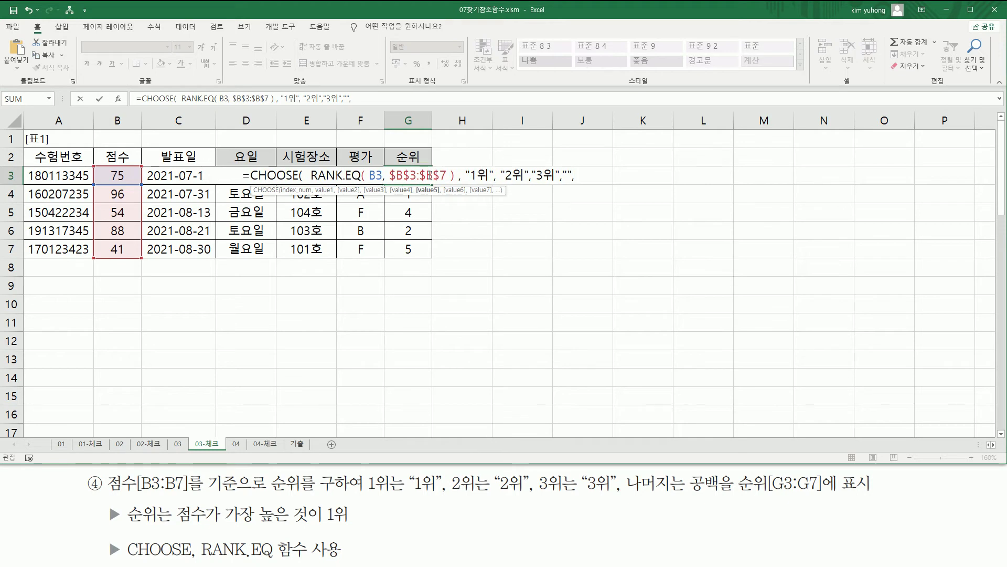
pyautogui.write('"")')
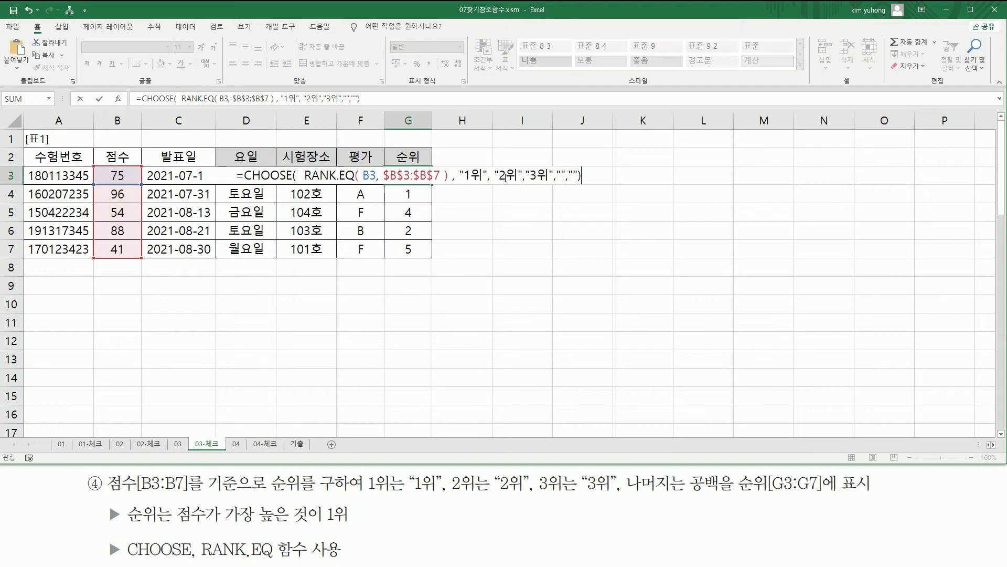
# - Commit the CHOOSE formula in G3 and fill it down through G7
pyautogui.moveTo(554, 182); pyautogui.dragTo(582, 183)
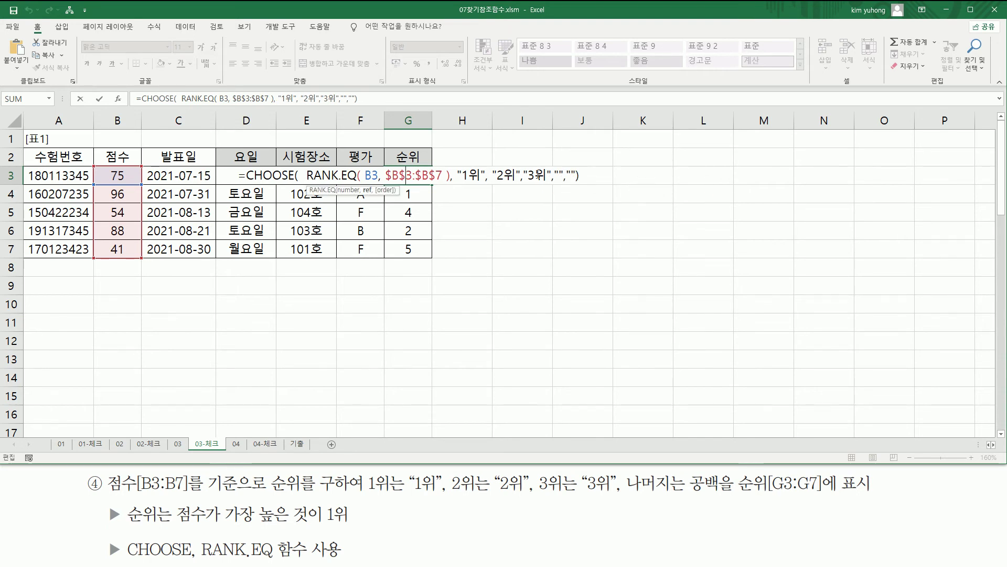
pyautogui.hotkey('ctrl', 'Return')
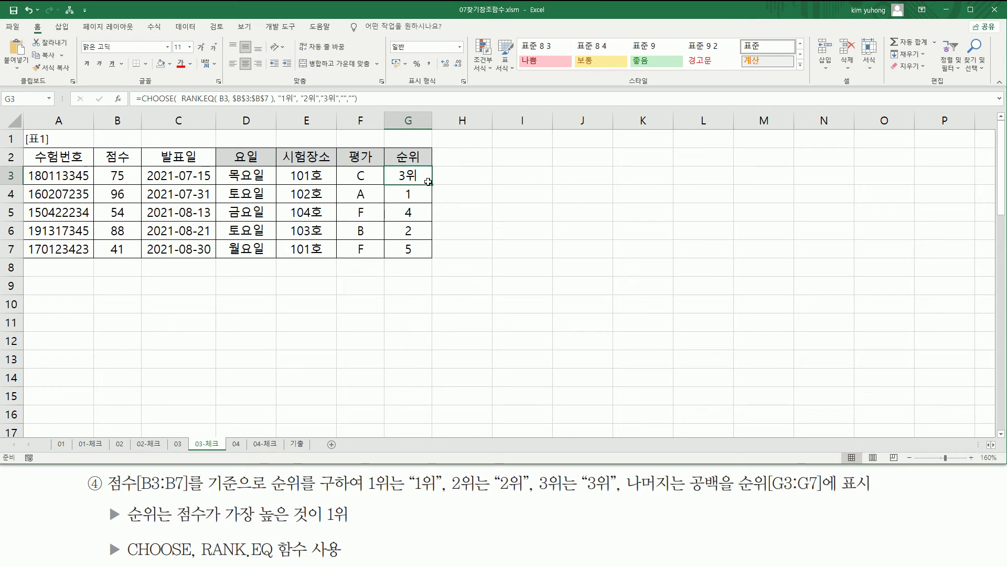
pyautogui.moveTo(433, 186); pyautogui.dragTo(435, 252)
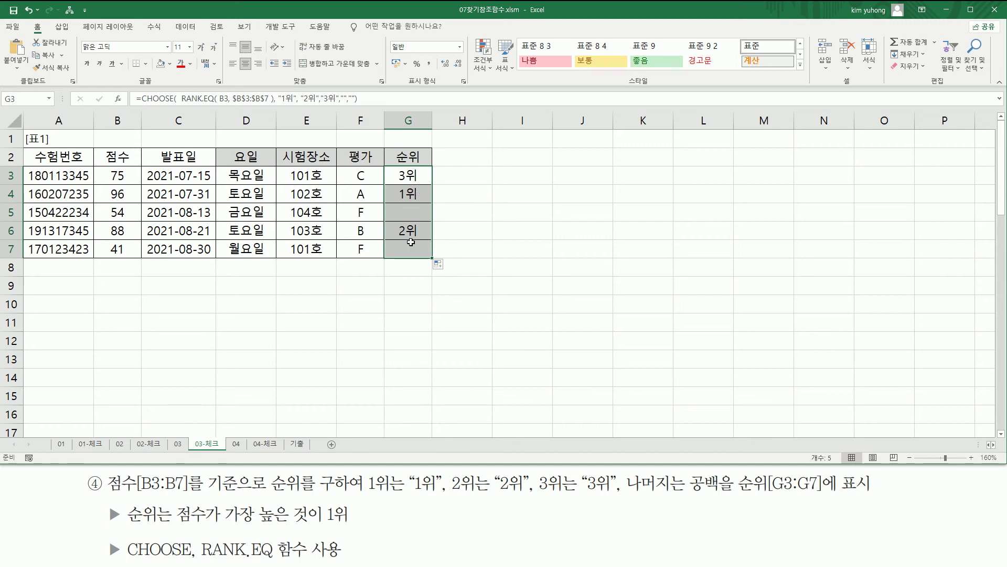
pyautogui.click(386, 283)
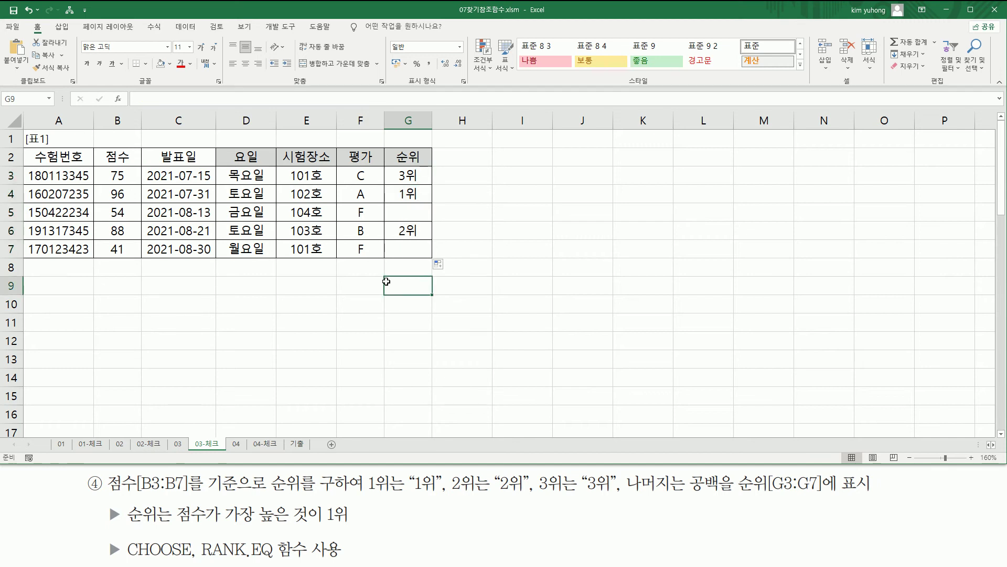
# - Copy the CHOOSE and RANK.EQ formula as plain text into C9 and colour it red
pyautogui.click(169, 287)
pyautogui.write("'")
pyautogui.write('=CHOOSE(  RANK.EQ( B3, $B$3:$B$7 ), "1위", "2위","3위","","")')
pyautogui.press('Return')
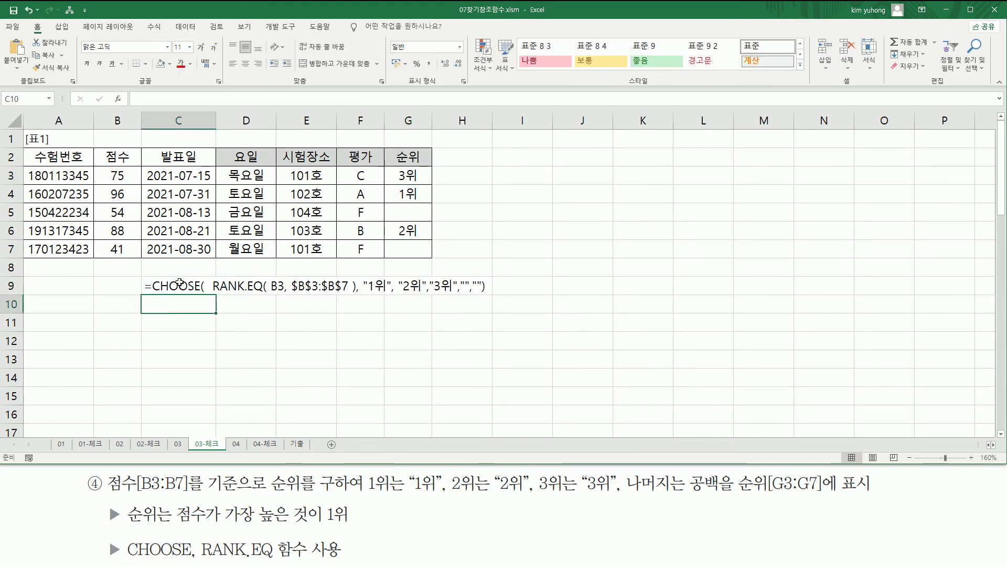
pyautogui.click(183, 282)
pyautogui.click(180, 64)
pyautogui.click(356, 340)
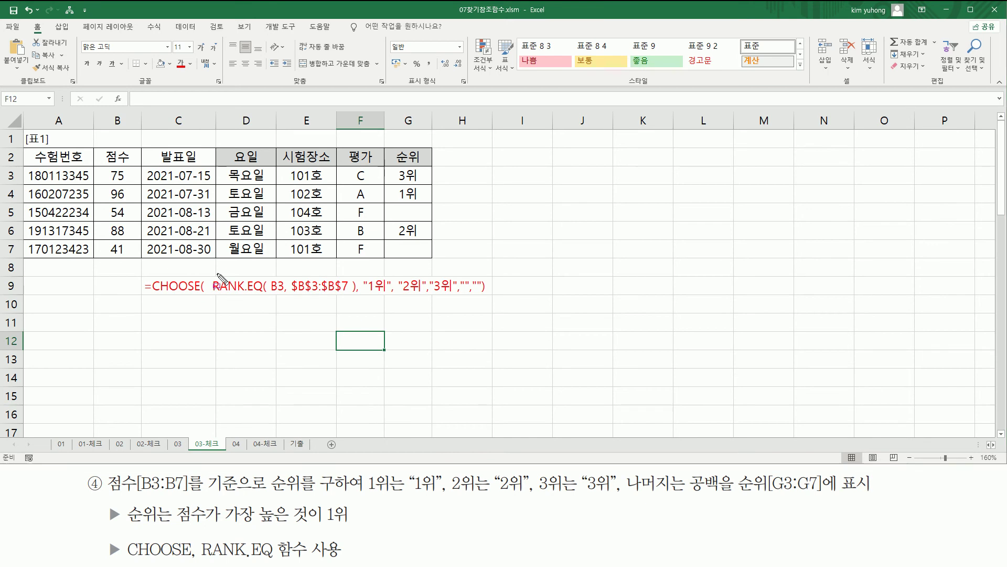
# - Review the RANK.EQ index and the five CHOOSE values of the formula text in C9
pyautogui.moveTo(211, 267)
pyautogui.mouseDown()
pyautogui.moveTo(324, 298)
pyautogui.moveTo(353, 295)
pyautogui.mouseUp()
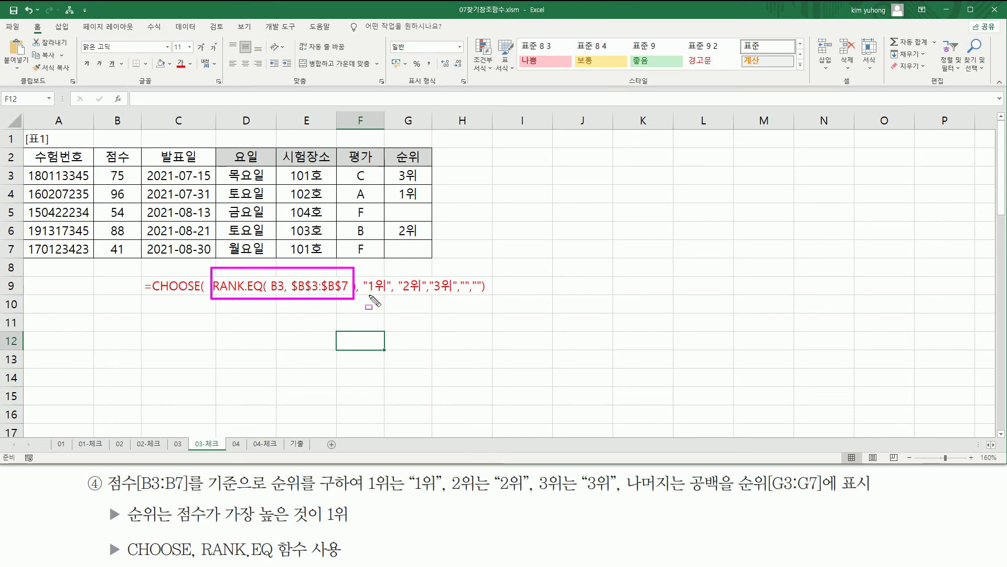
pyautogui.moveTo(367, 295); pyautogui.dragTo(464, 292)
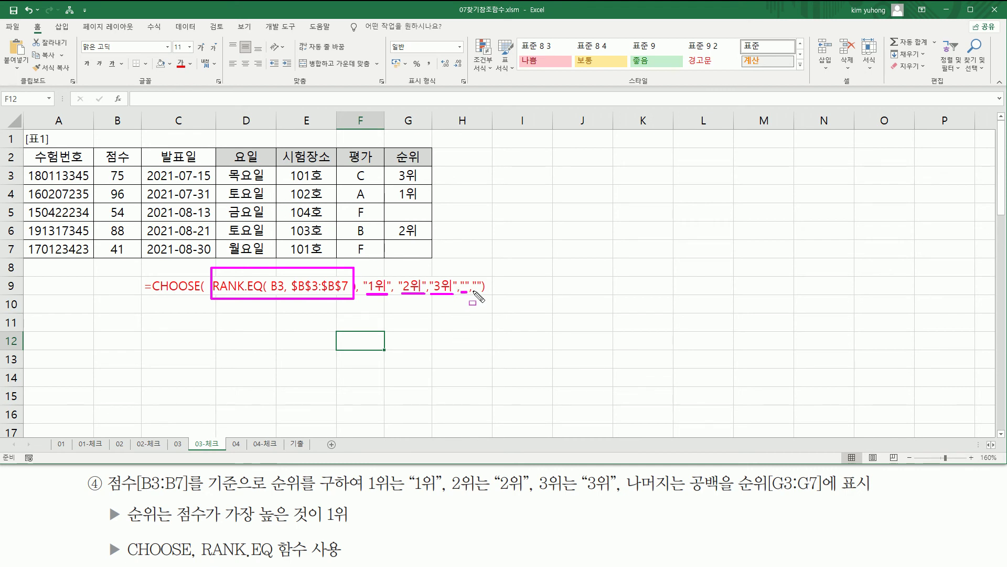
pyautogui.moveTo(473, 292); pyautogui.dragTo(479, 292)
pyautogui.press('Escape')
pyautogui.click(279, 339)
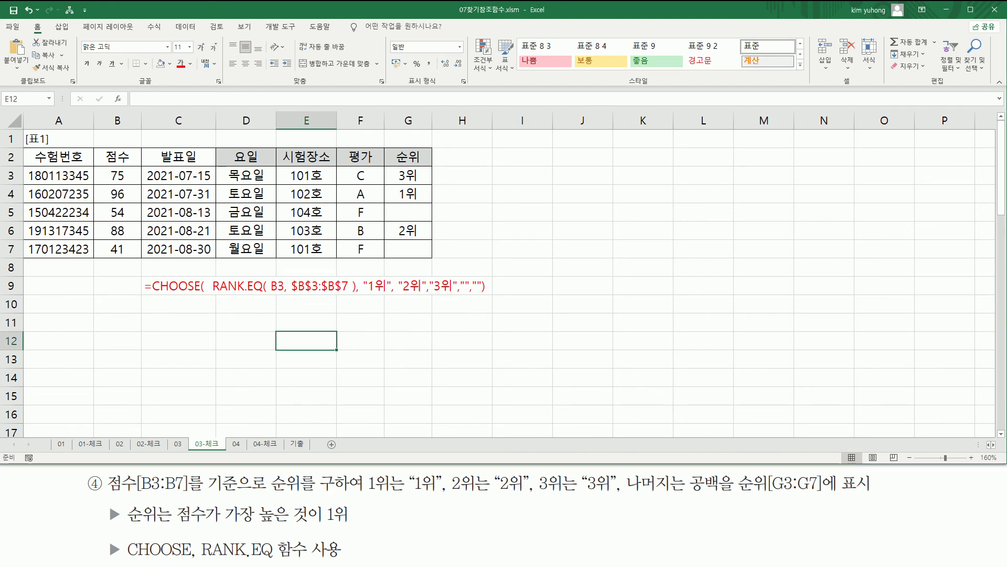